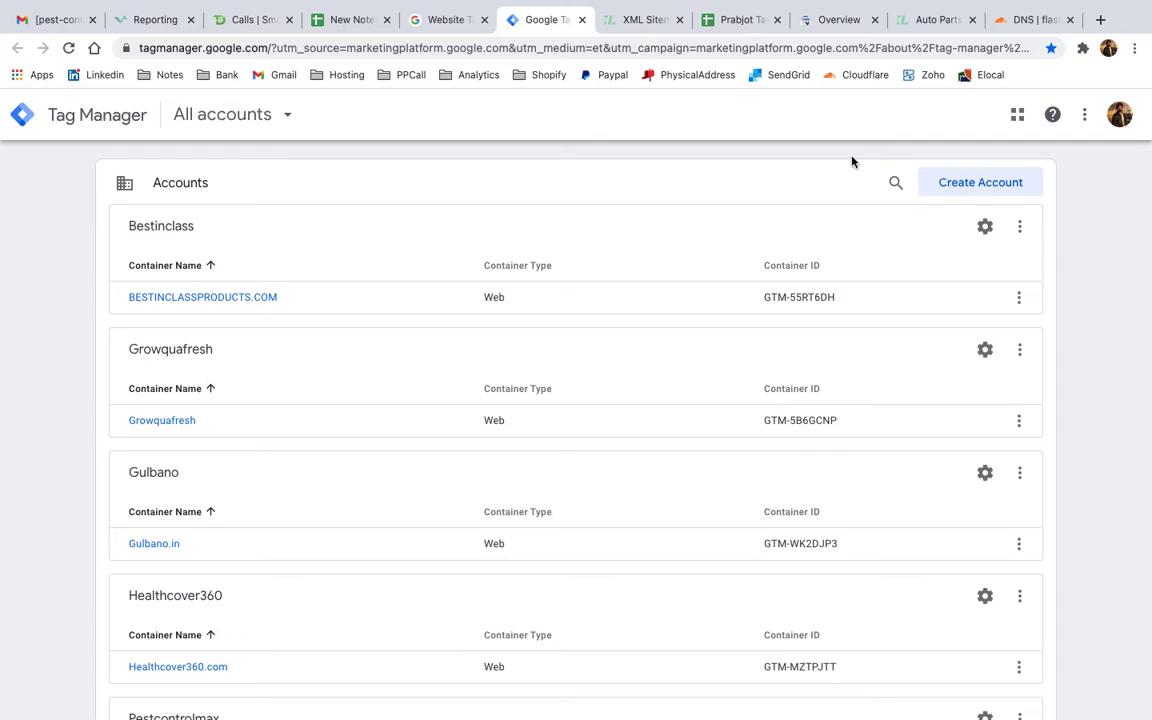
Start a new Tag Manager account named Flashspares with India as its country.
click(971, 189)
click(237, 330)
text(Flashspares)
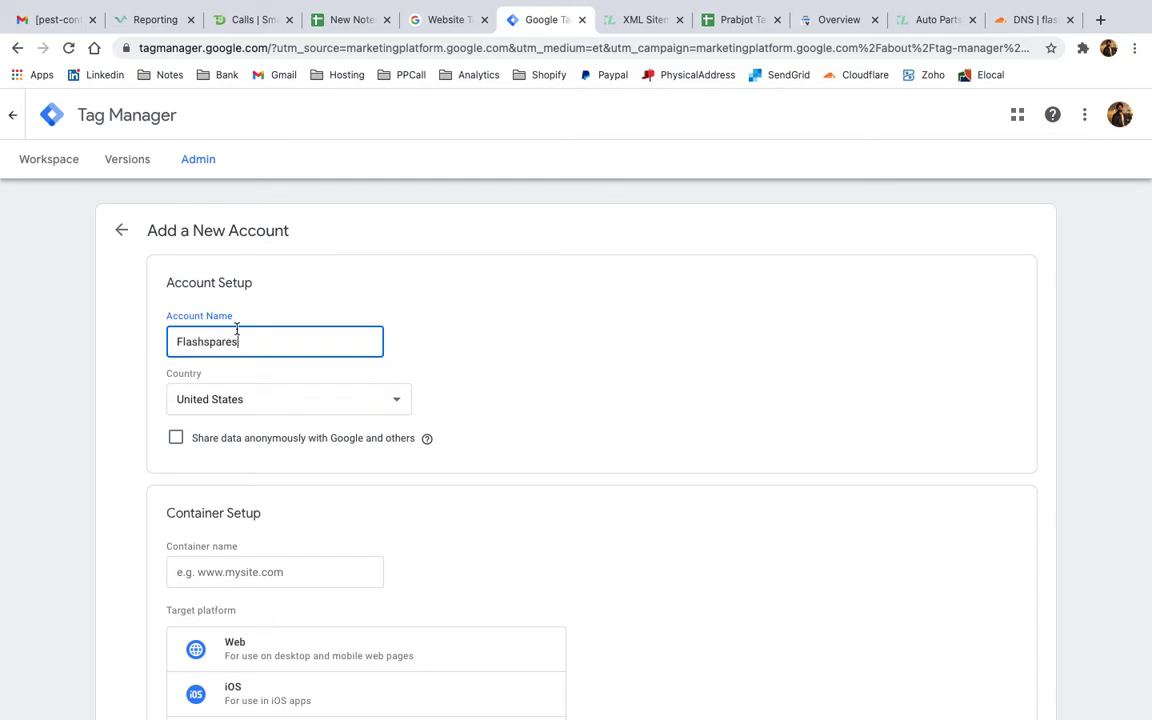
click(195, 398)
key(i)
key(Down)
key(Down)
key(Up)
key(Return)
Name the container Flashspares.com and choose Web as its target platform.
scroll(446, 400, down, 1)
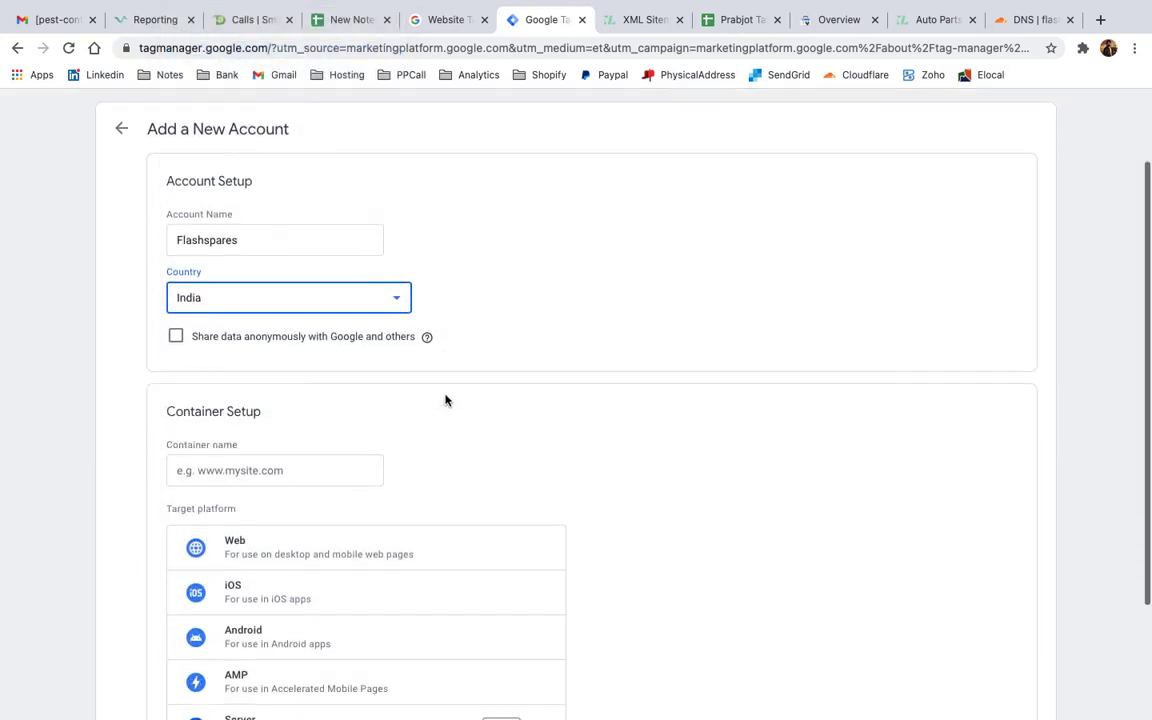
scroll(399, 401, down, 1)
click(288, 362)
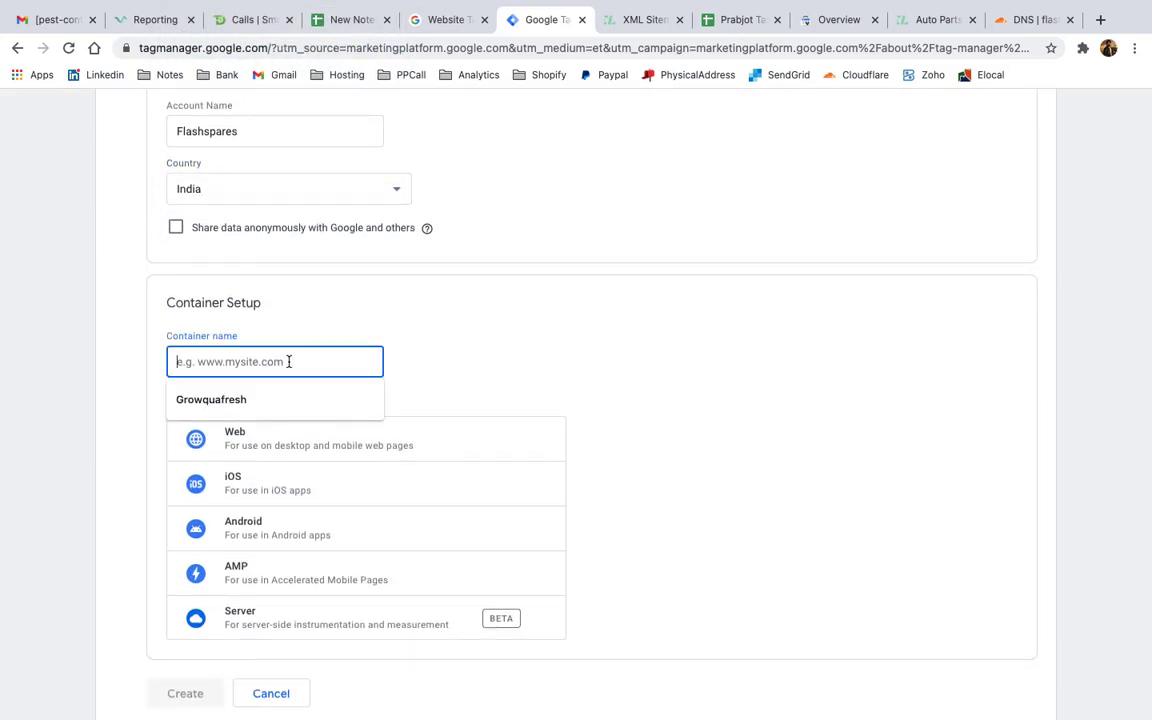
text(Flash)
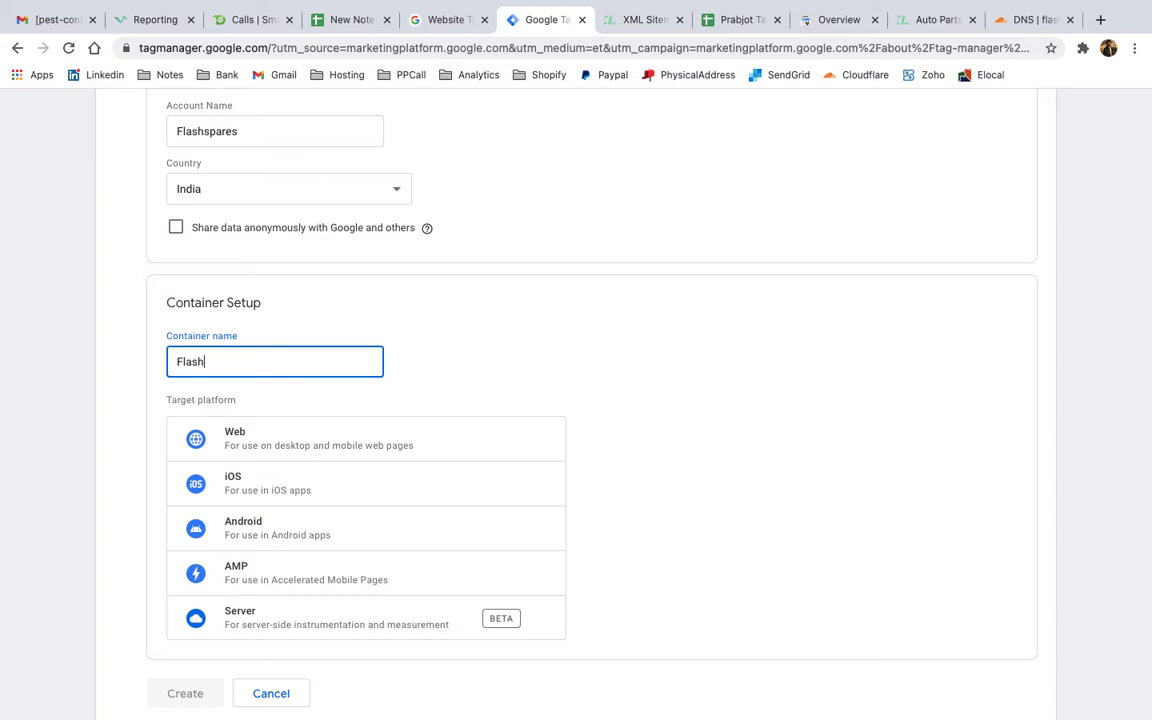
text(speres.com)
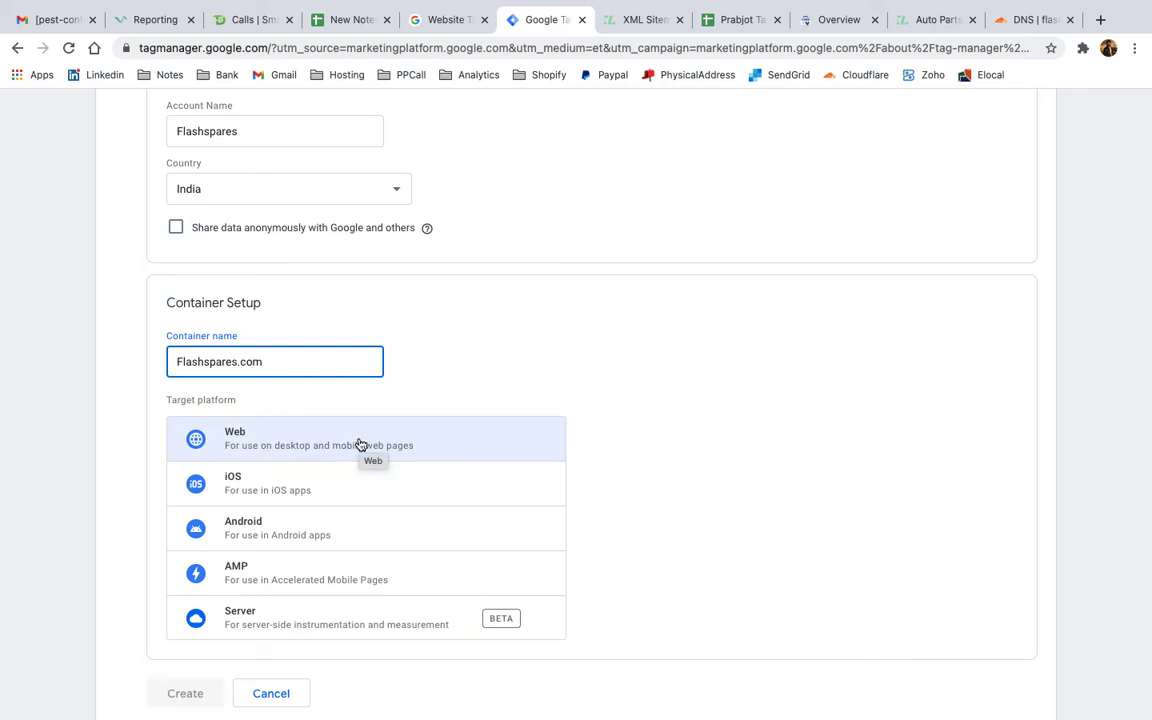
click(360, 444)
Create the account and accept the Terms of Service together with the GDPR Data Processing Terms.
scroll(489, 442, down, 1)
click(180, 641)
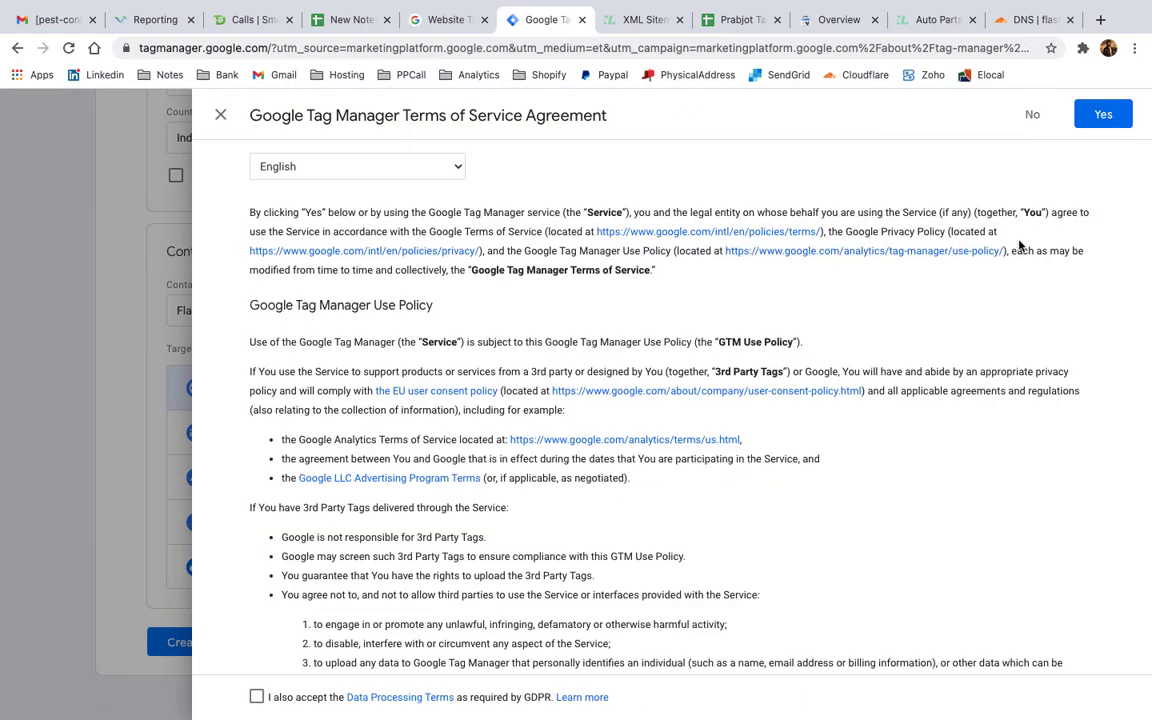
scroll(1019, 246, down, 1)
scroll(1019, 246, down, 5)
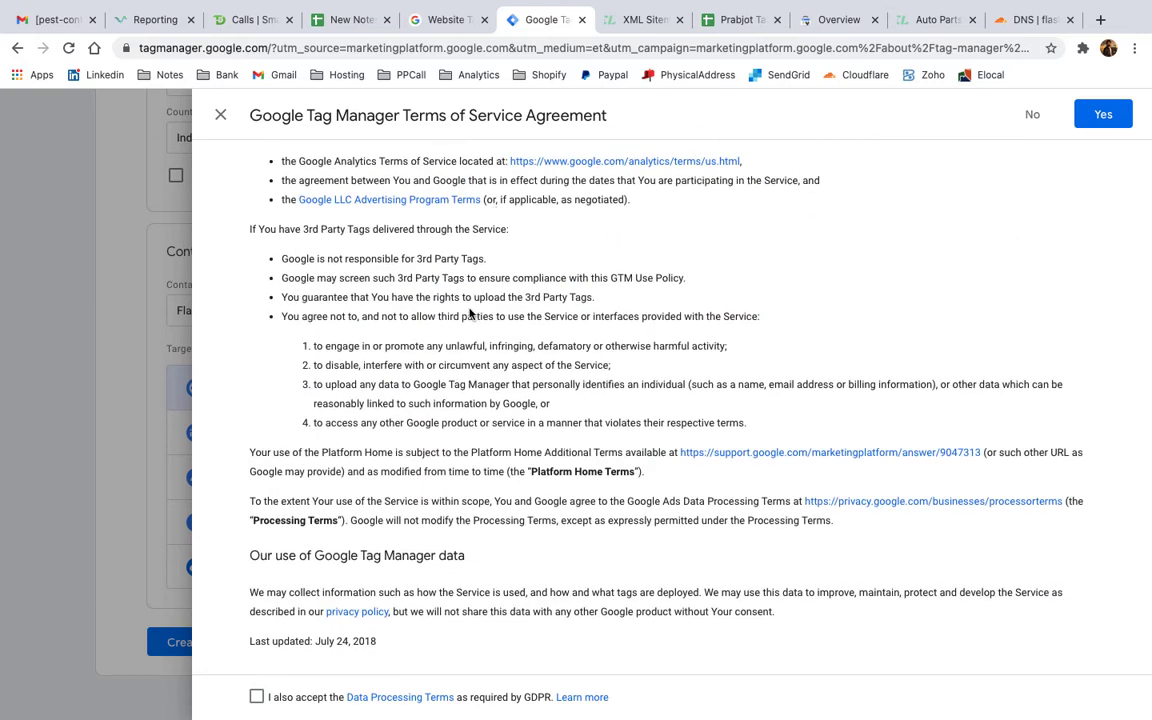
click(256, 697)
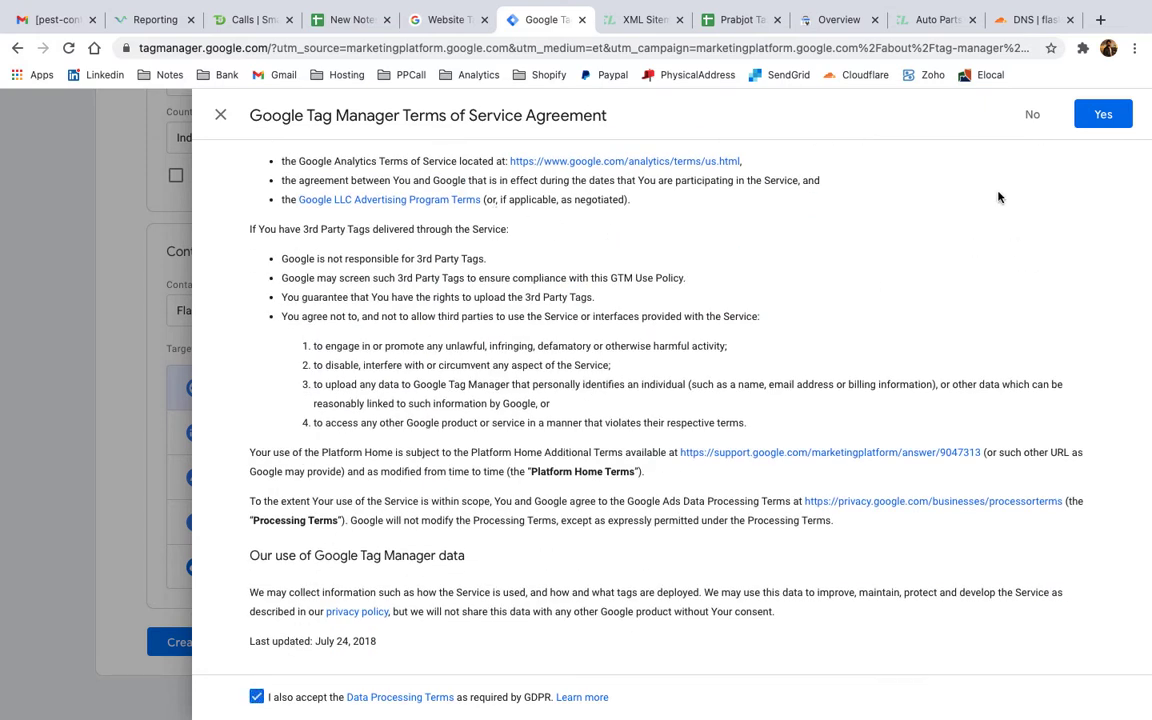
click(1100, 115)
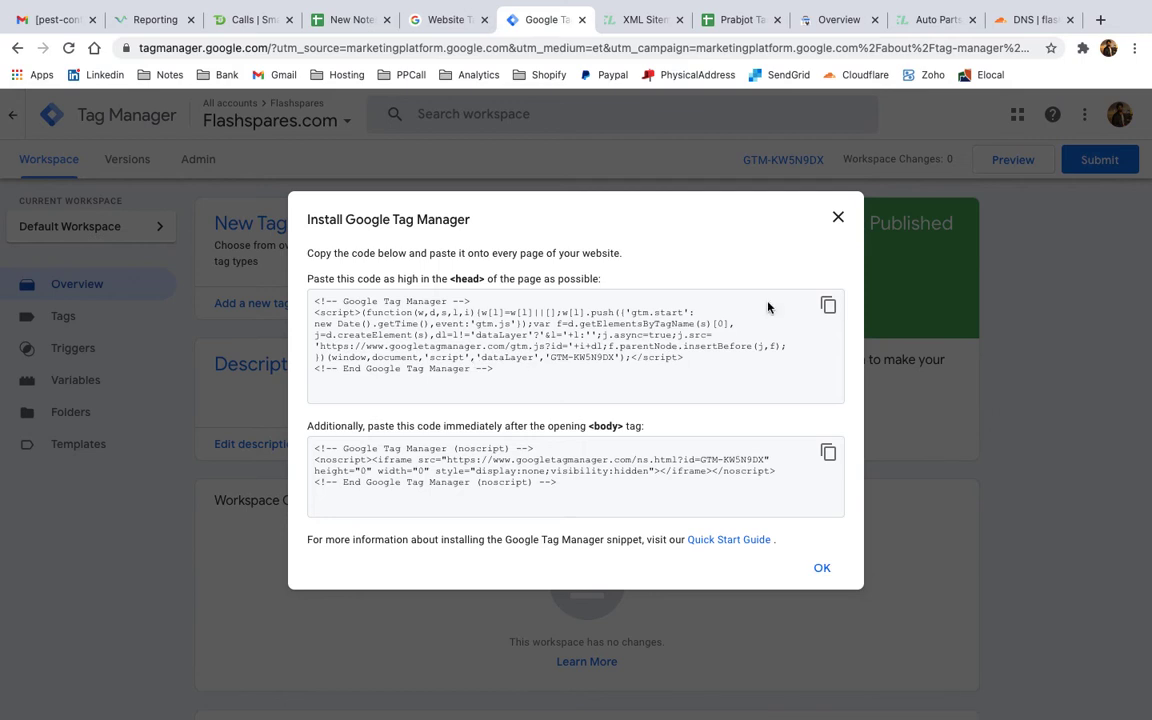
Copy the head snippet of Google Tag Manager and paste it into a blank file in Sublime Text.
click(829, 306)
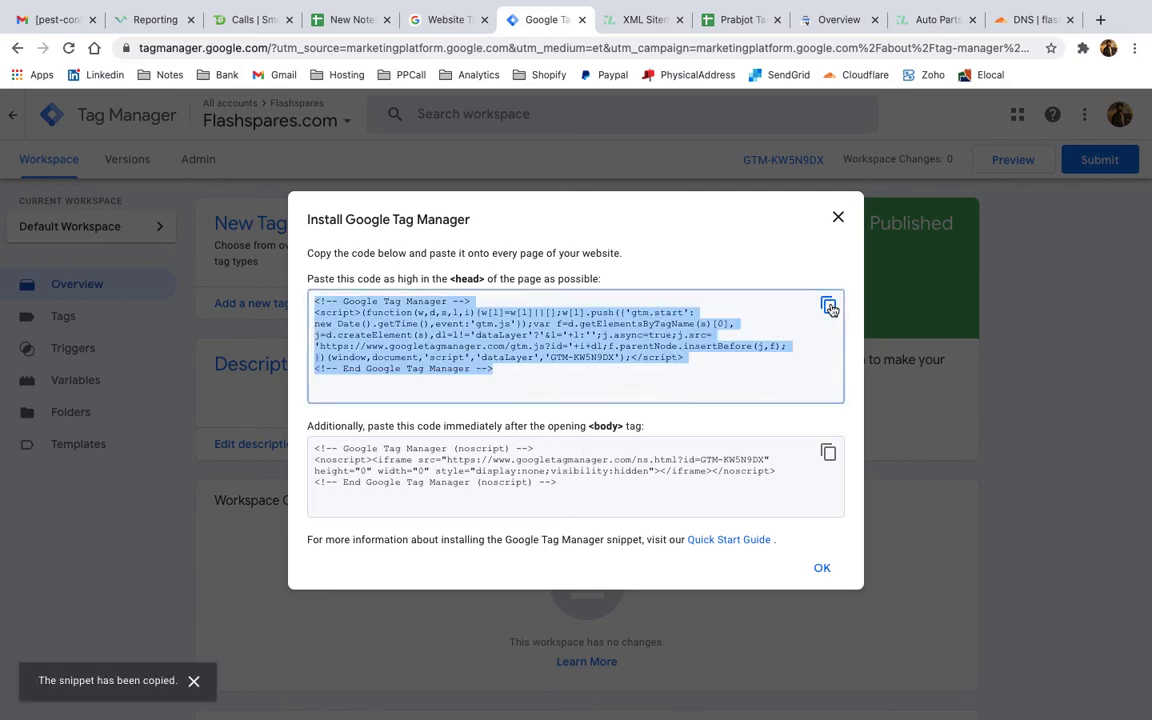
key(super+space)
text(su)
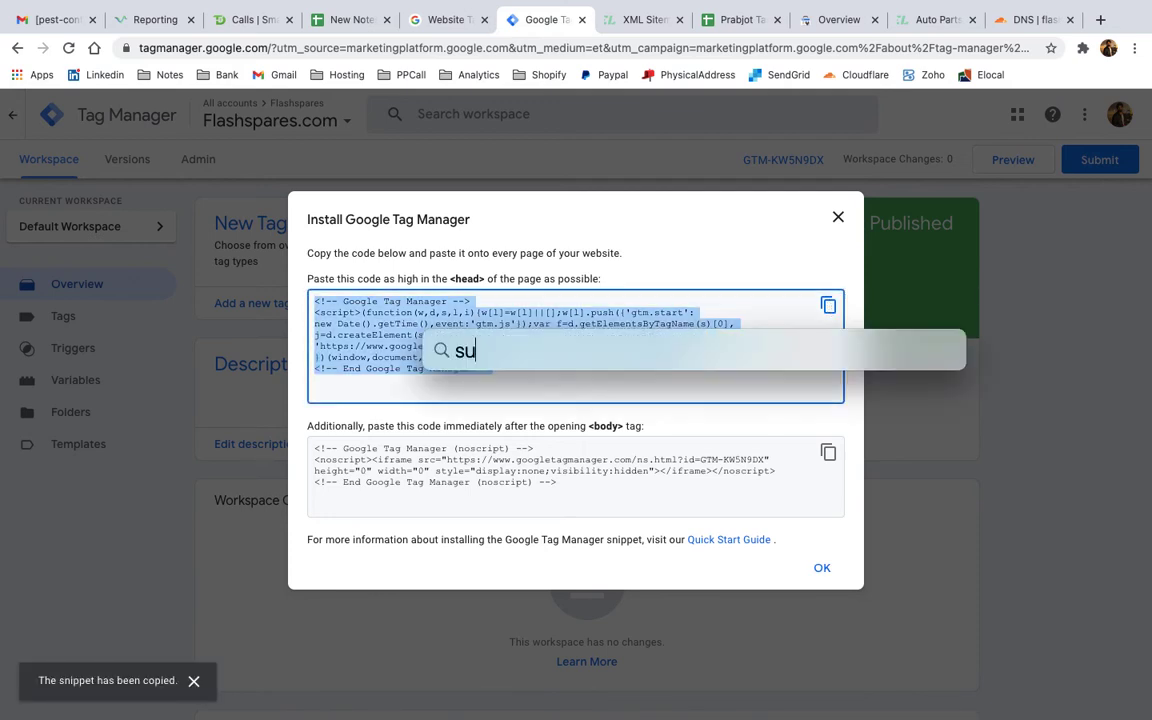
key(Return)
key(super+v)
Copy the body noscript snippet from Tag Manager and paste it below the head snippet in Sublime Text, separated by blank lines.
key(super+Tab)
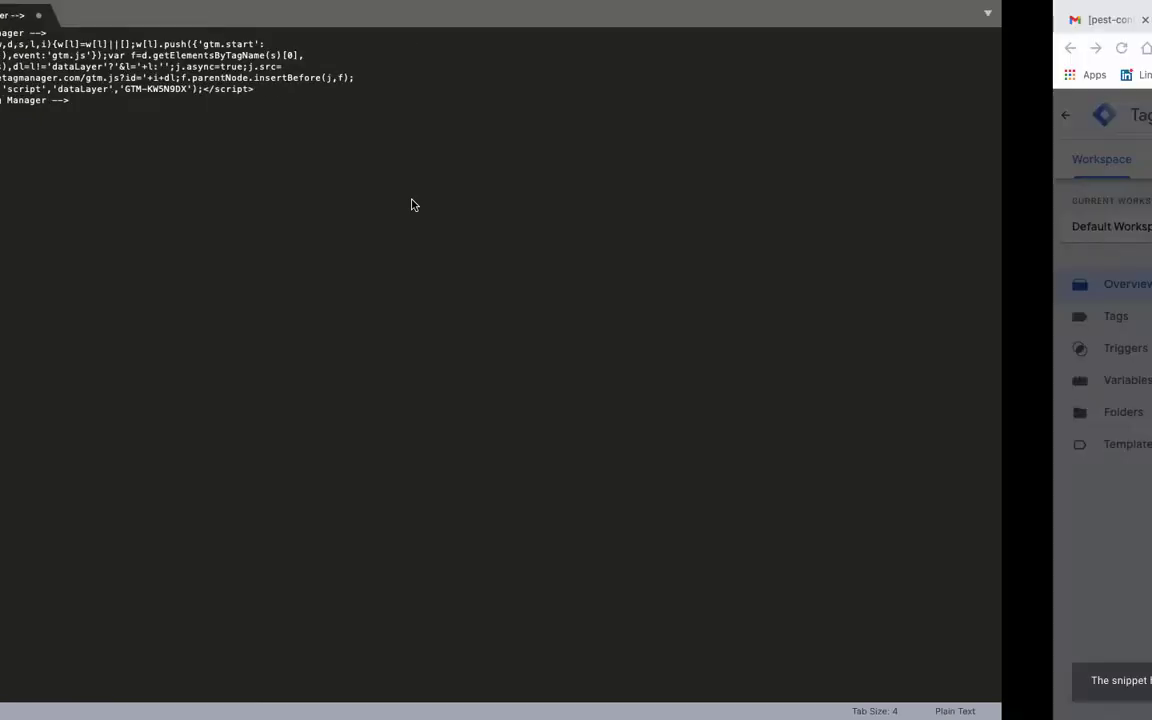
click(828, 452)
key(super+Tab)
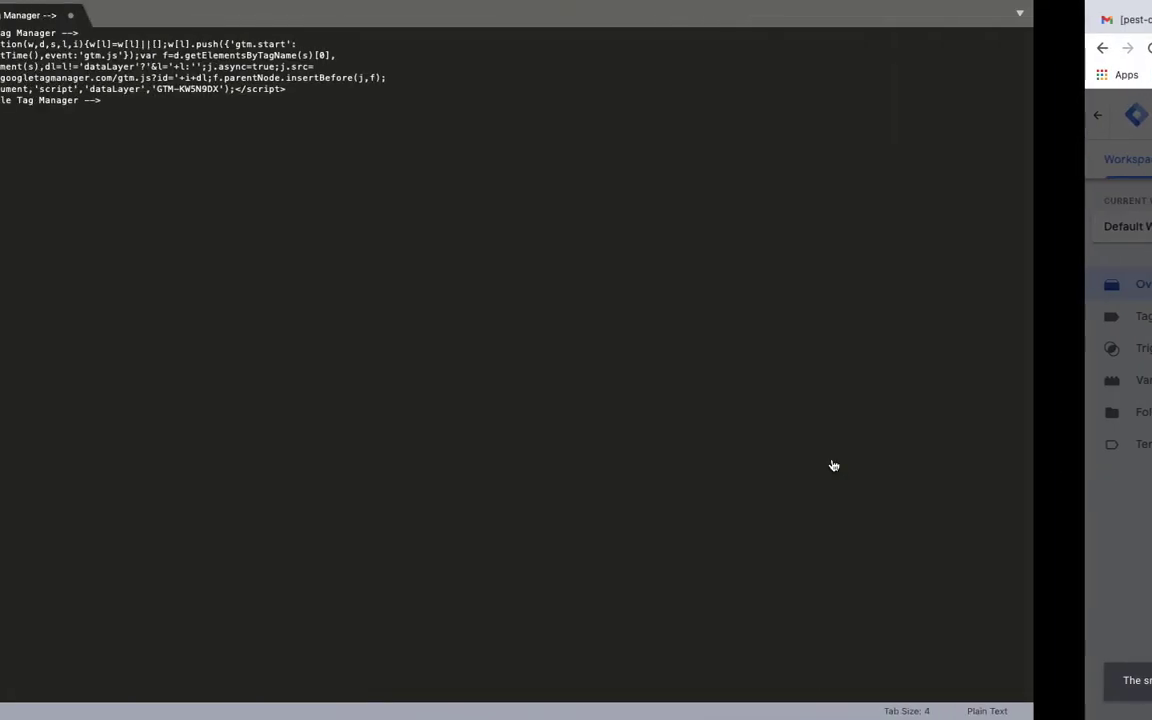
key(Return)
key(Return)
key(Return)
key(super+v)
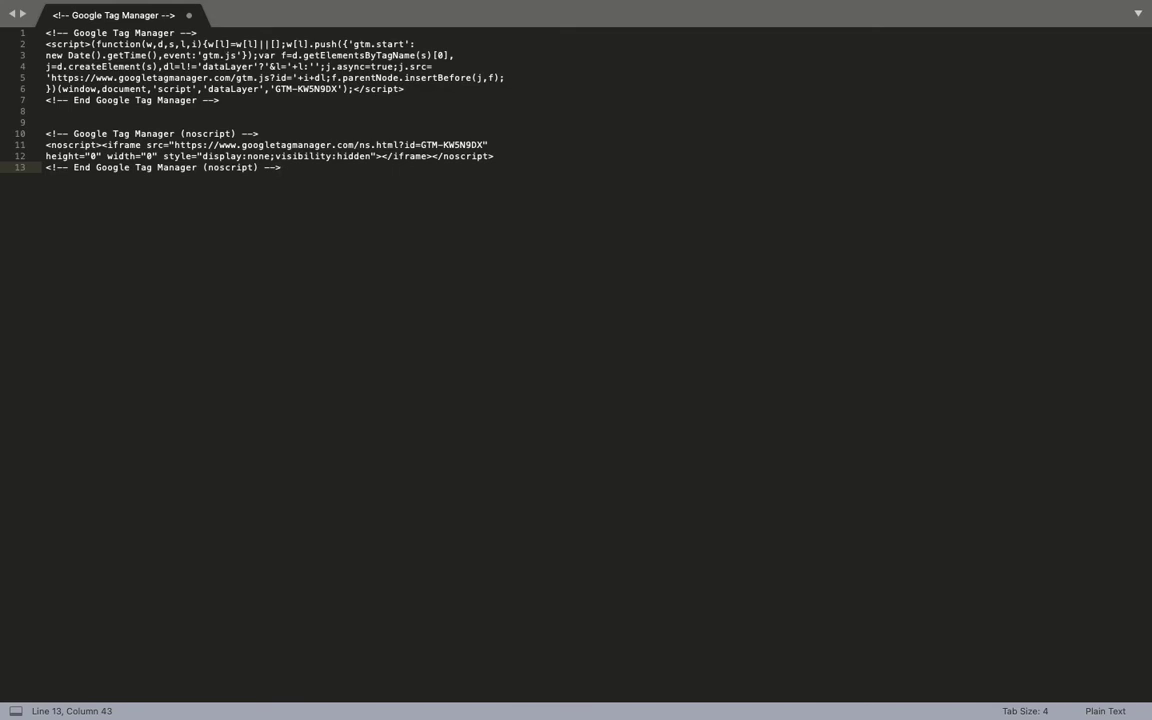
Bring up the flashspares.com WordPress dashboard in the browser and copy the complete head snippet from Sublime Text.
key(super+Tab)
key(ctrl+Tab)
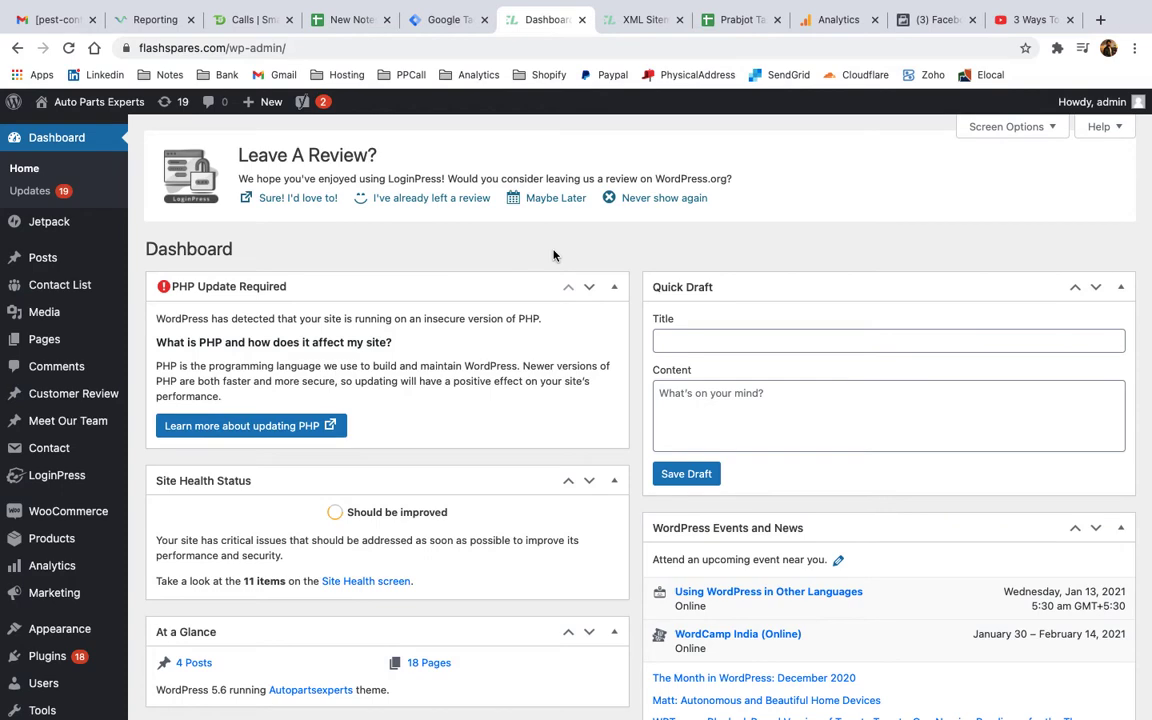
key(super+Tab)
click(245, 104)
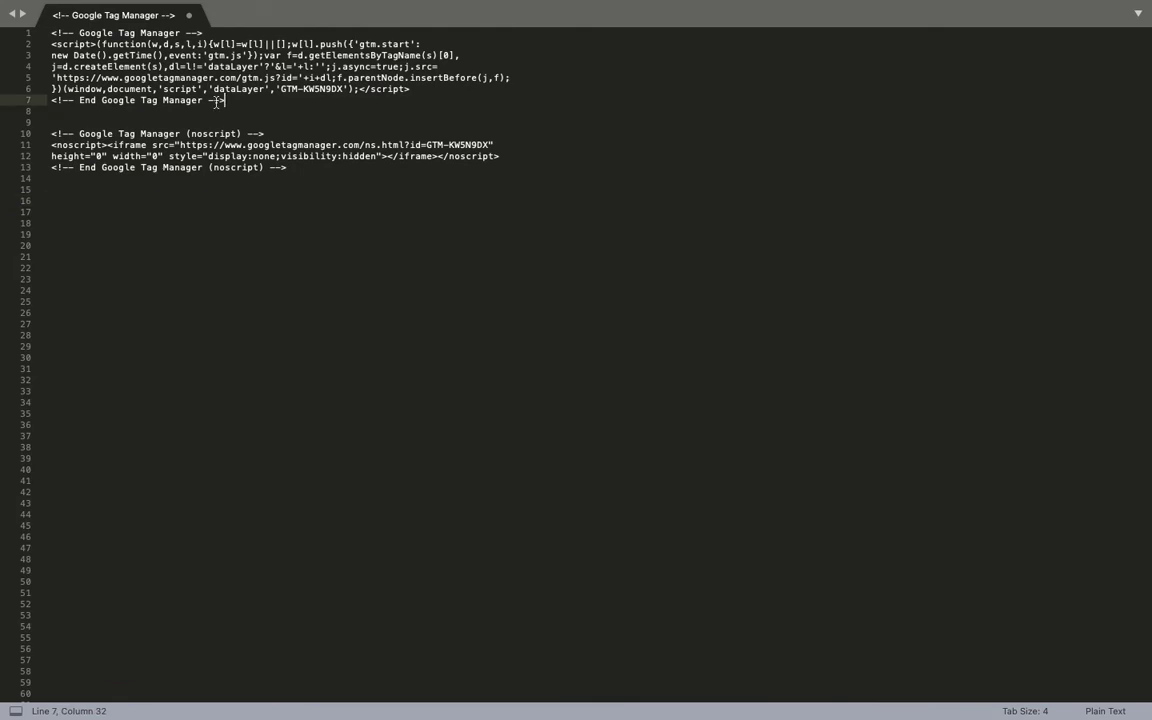
drag(245, 104, 46, 31)
key(super+c)
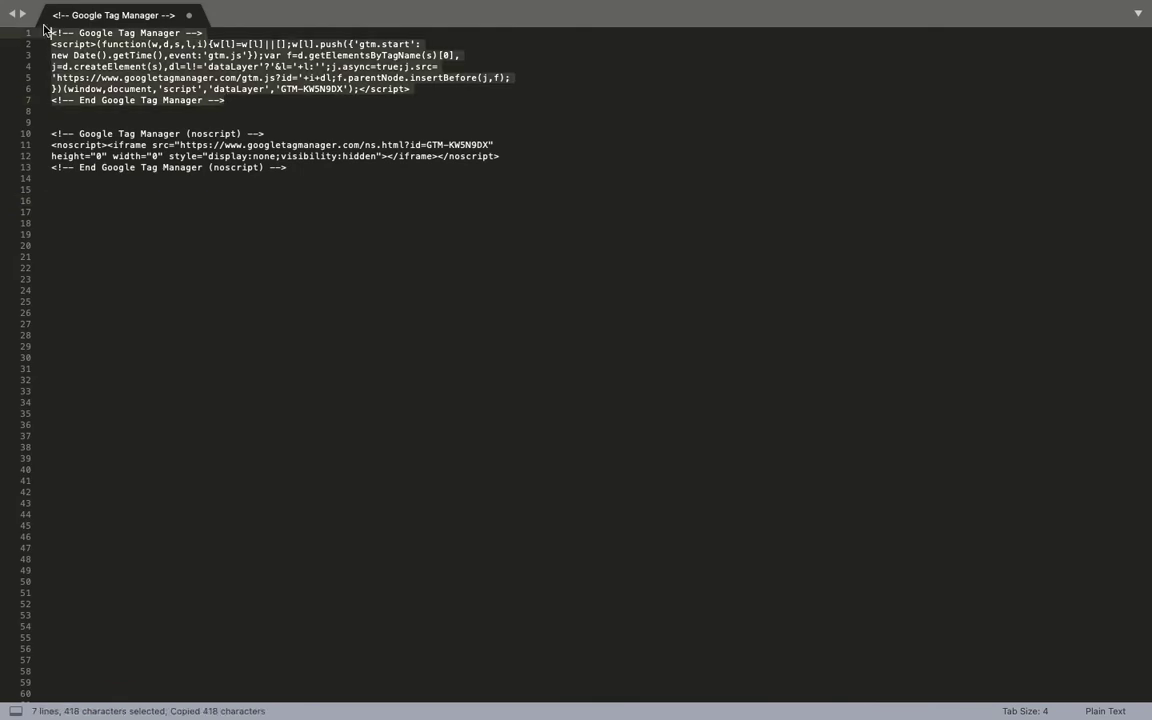
Switch to the WordPress dashboard and open the Autopartsexperts theme's header.php in the Theme Editor.
key(super+Tab)
scroll(55, 577, down, 2)
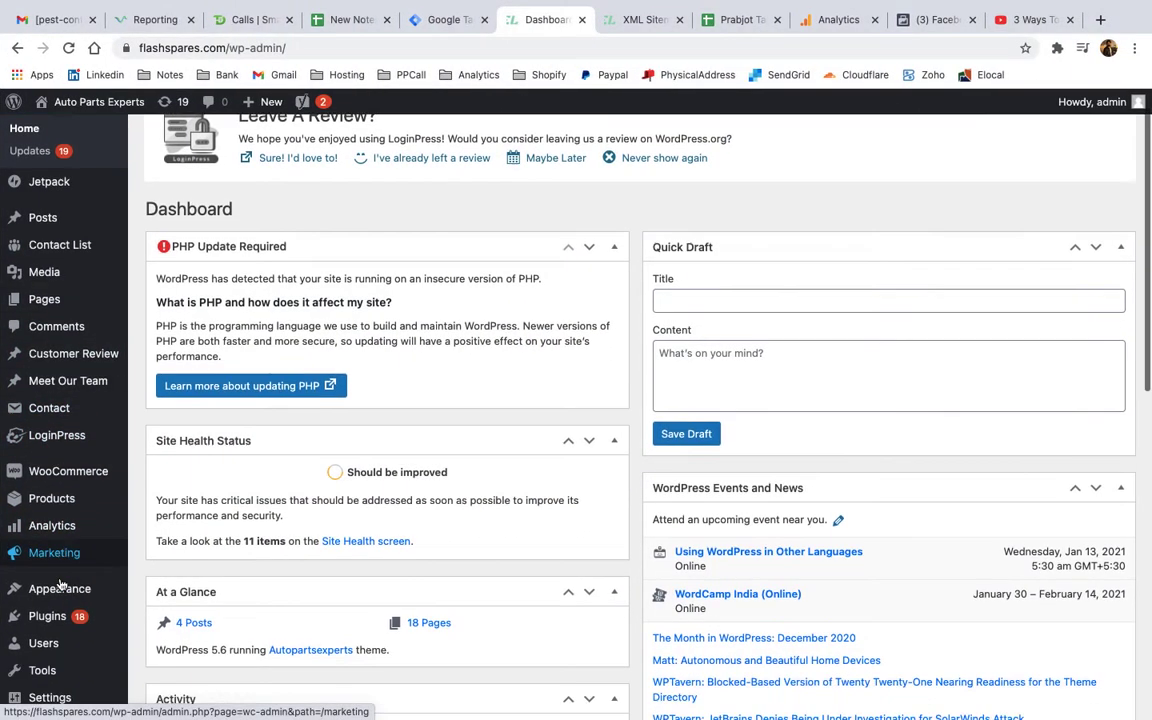
mouse_move(57, 548)
click(151, 674)
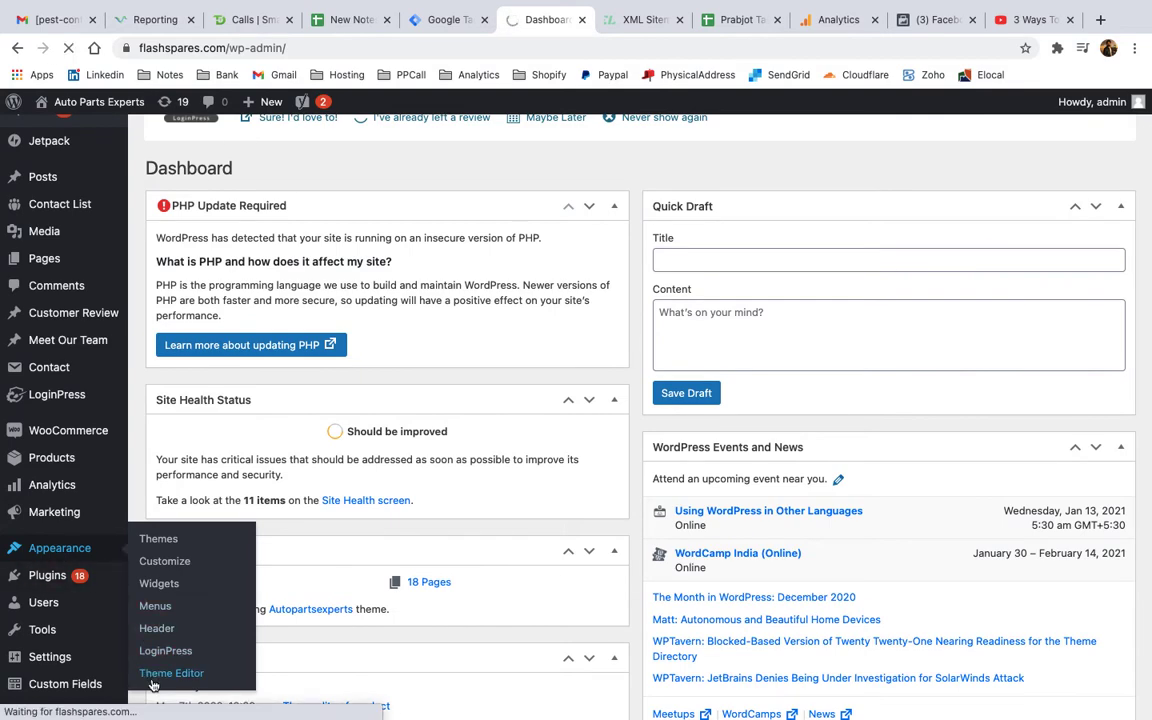
scroll(985, 627, down, 5)
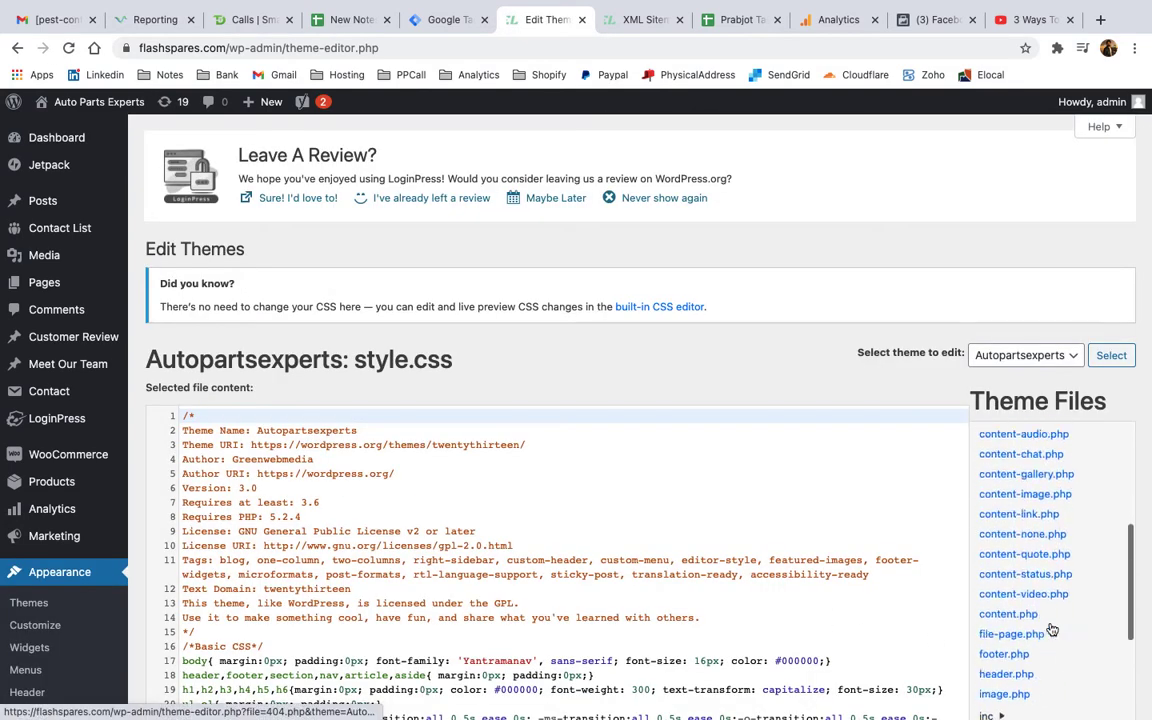
click(1018, 657)
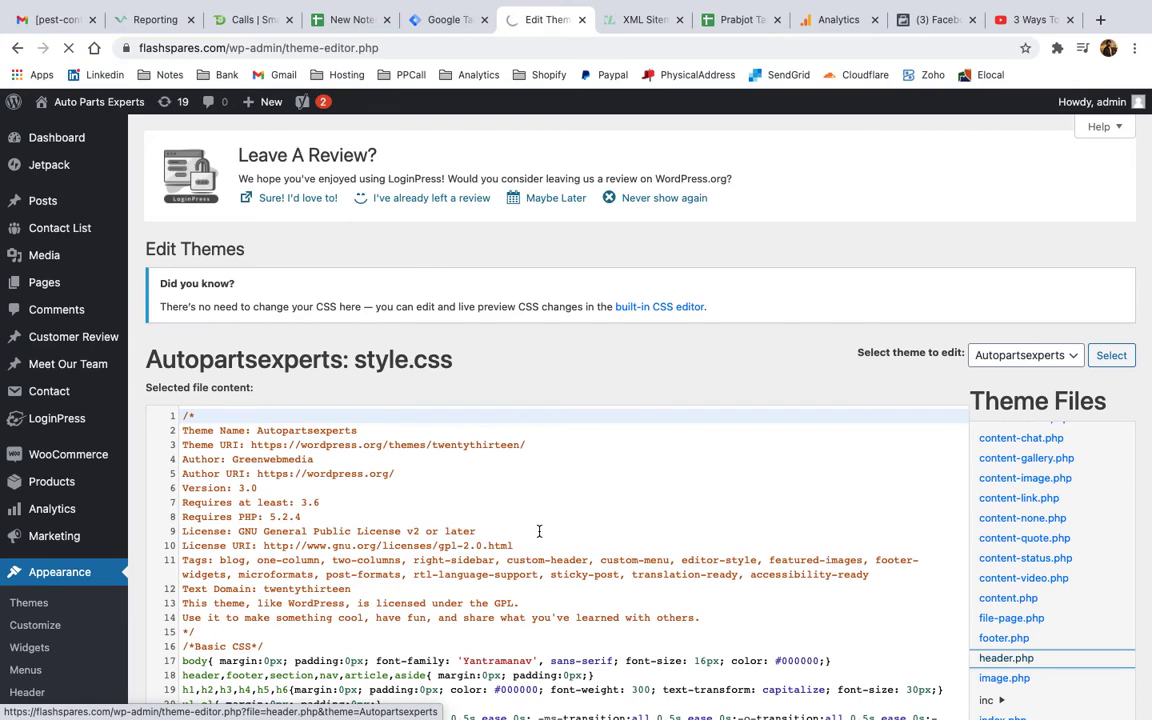
Paste the Google Tag Manager script on a new line directly after the opening <head> tag in header.php.
scroll(540, 533, down, 5)
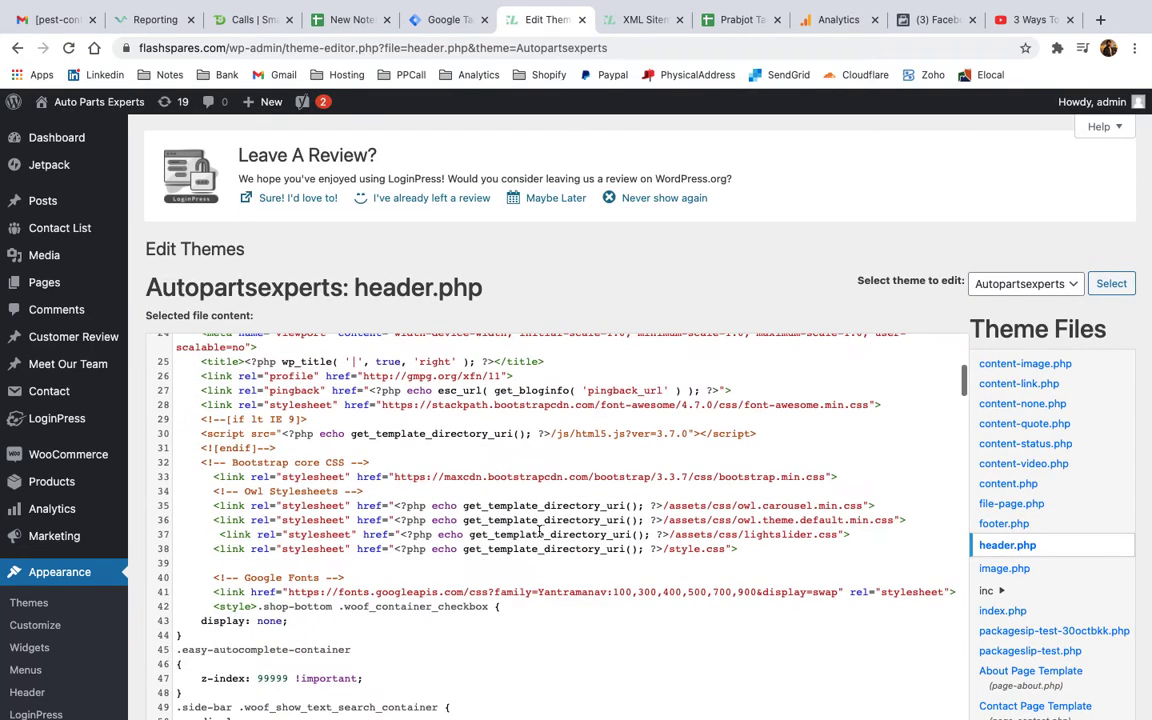
scroll(540, 533, up, 5)
scroll(381, 516, down, 2)
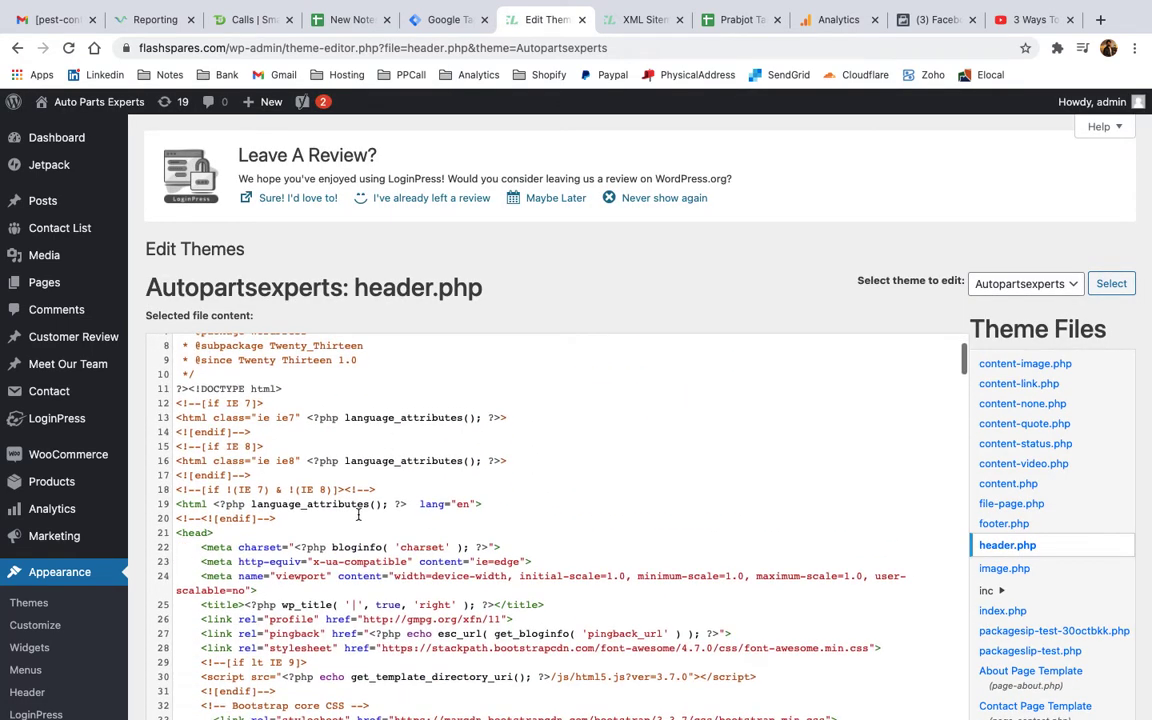
click(306, 535)
key(Return)
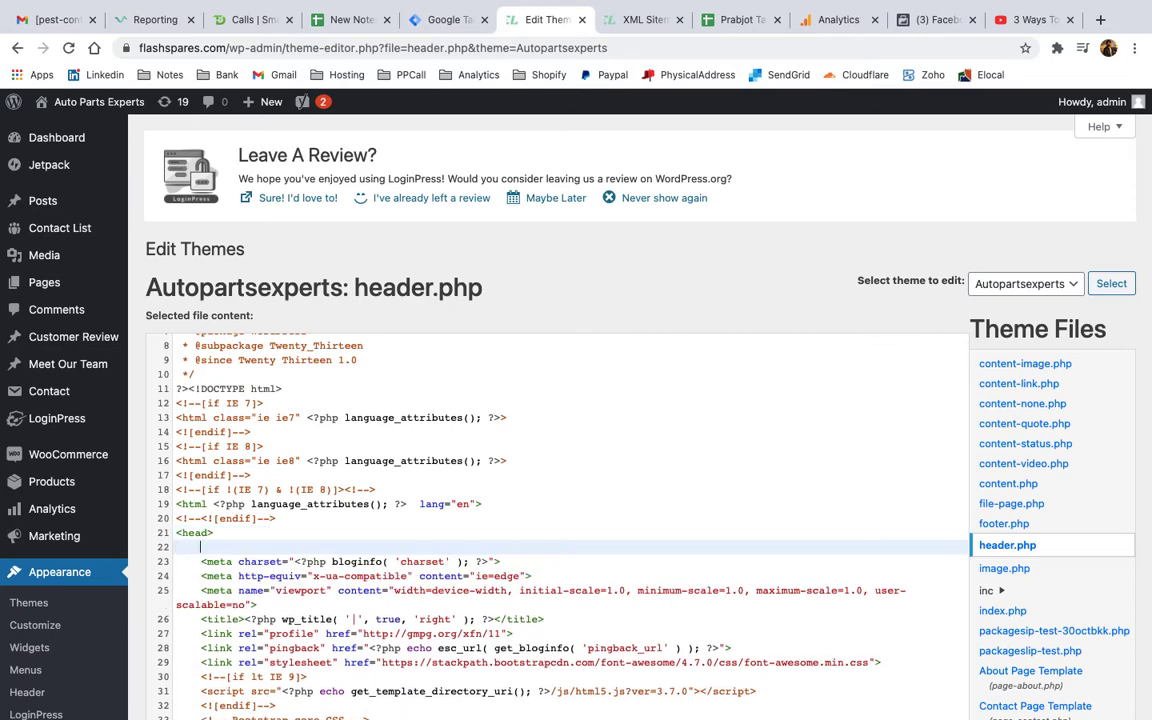
key(super+v)
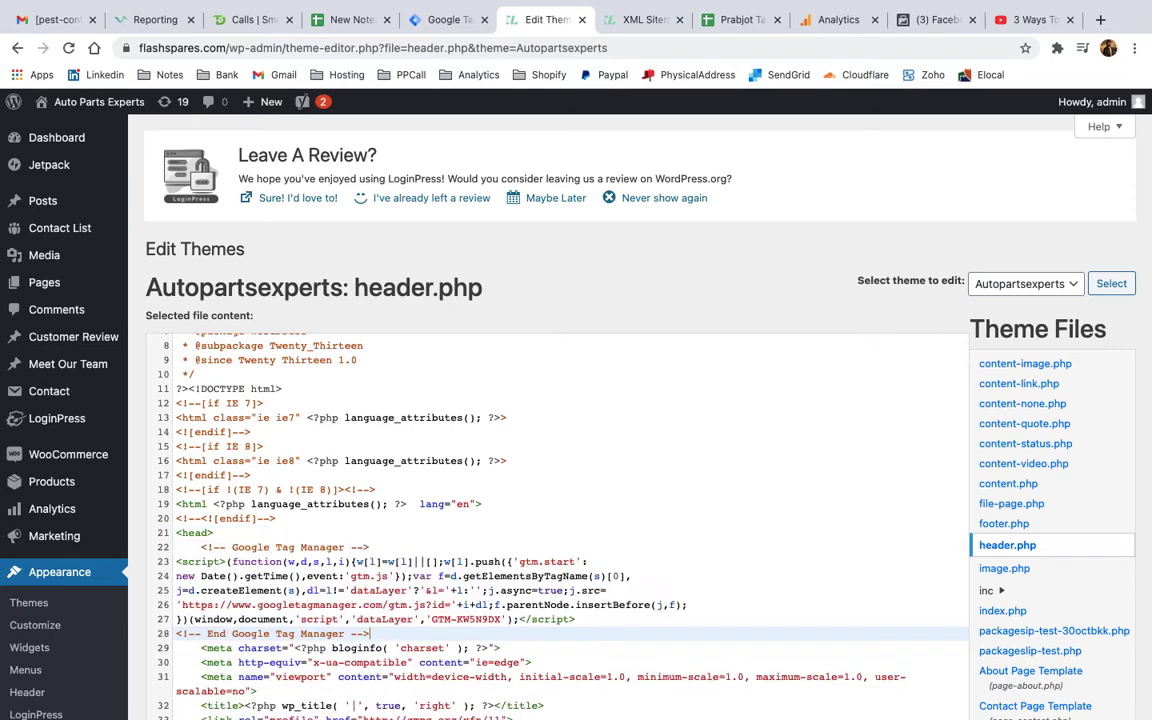
Switch to Sublime Text and copy the complete Google Tag Manager noscript snippet, including its opening and closing comments.
scroll(210, 520, down, 3)
key(super+Tab)
triple_click(162, 145)
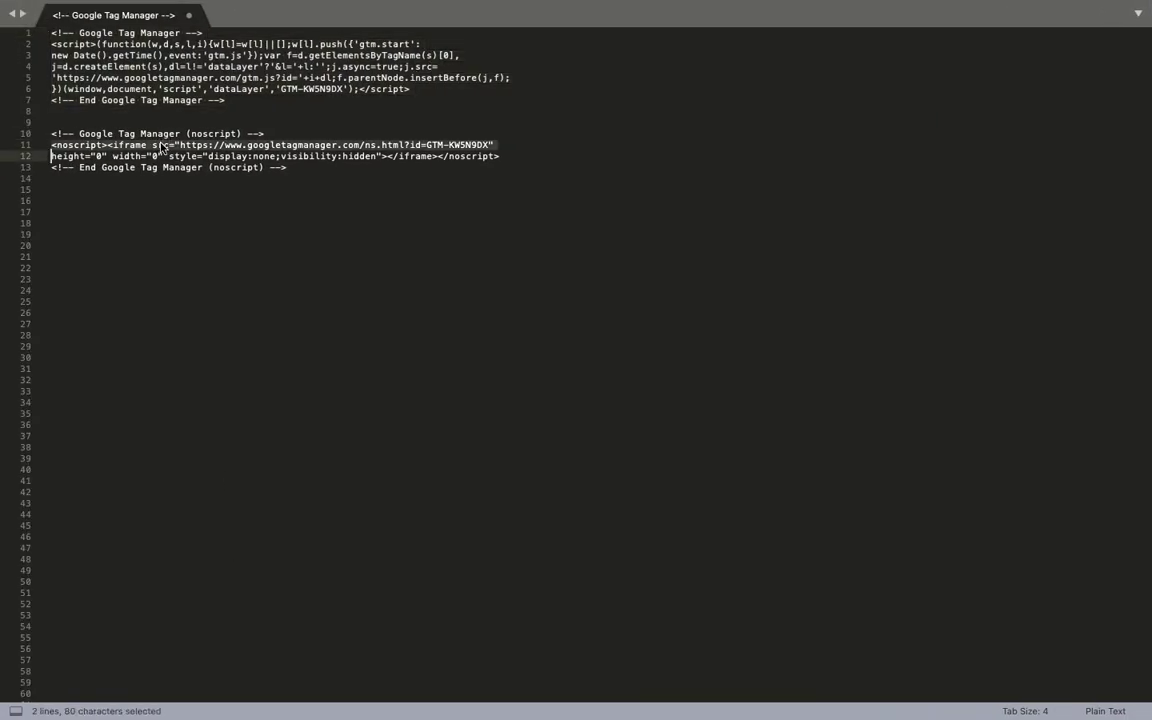
drag(298, 172, 44, 131)
key(super+c)
Back in WordPress, search header.php for "body" and paste the noscript snippet on a new line directly after the opening <body> tag.
key(super+Tab)
scroll(793, 530, down, 2)
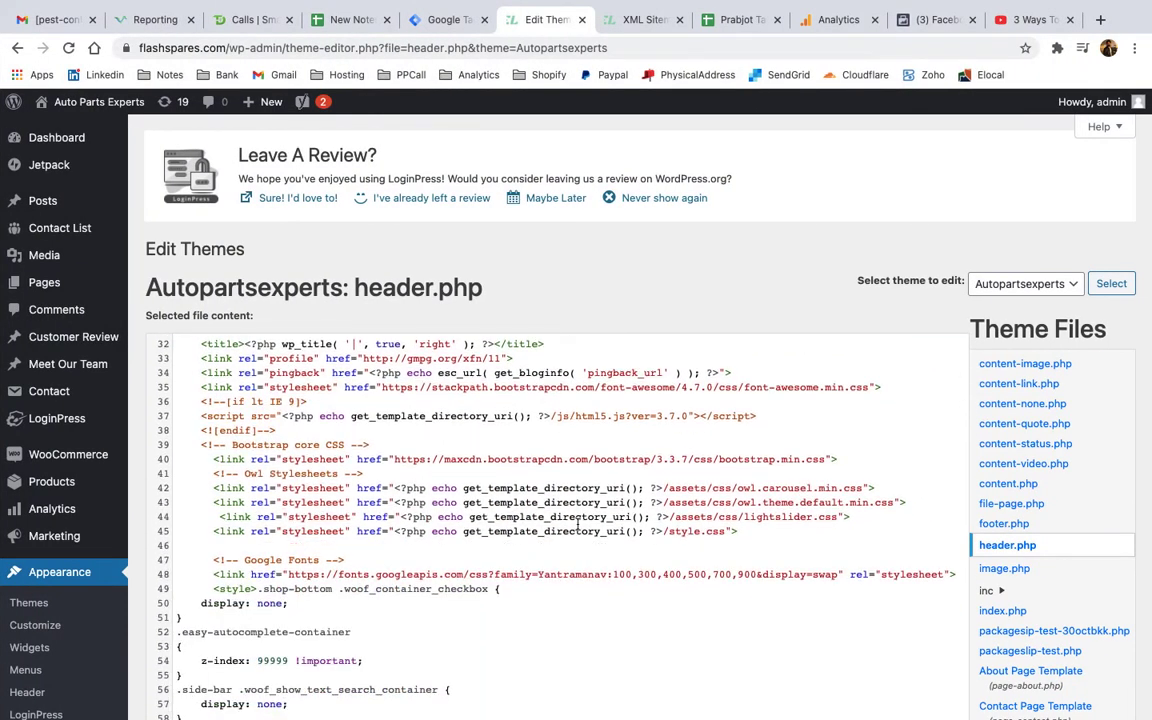
scroll(465, 541, down, 5)
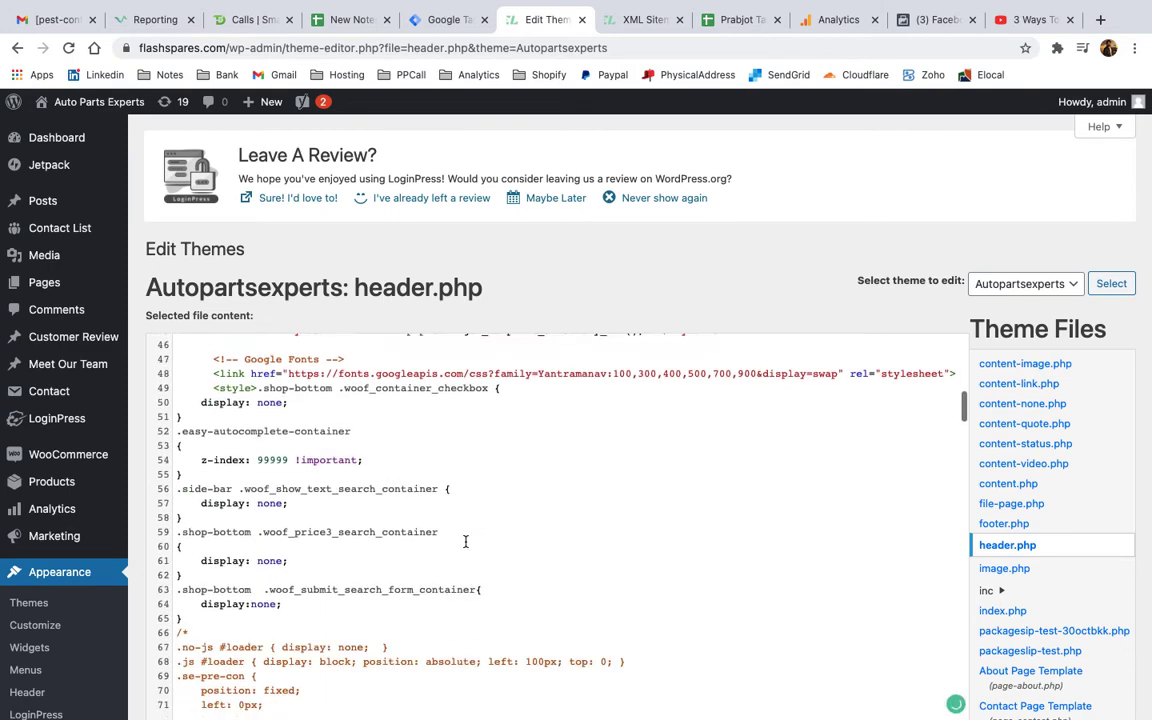
scroll(465, 541, up, 11)
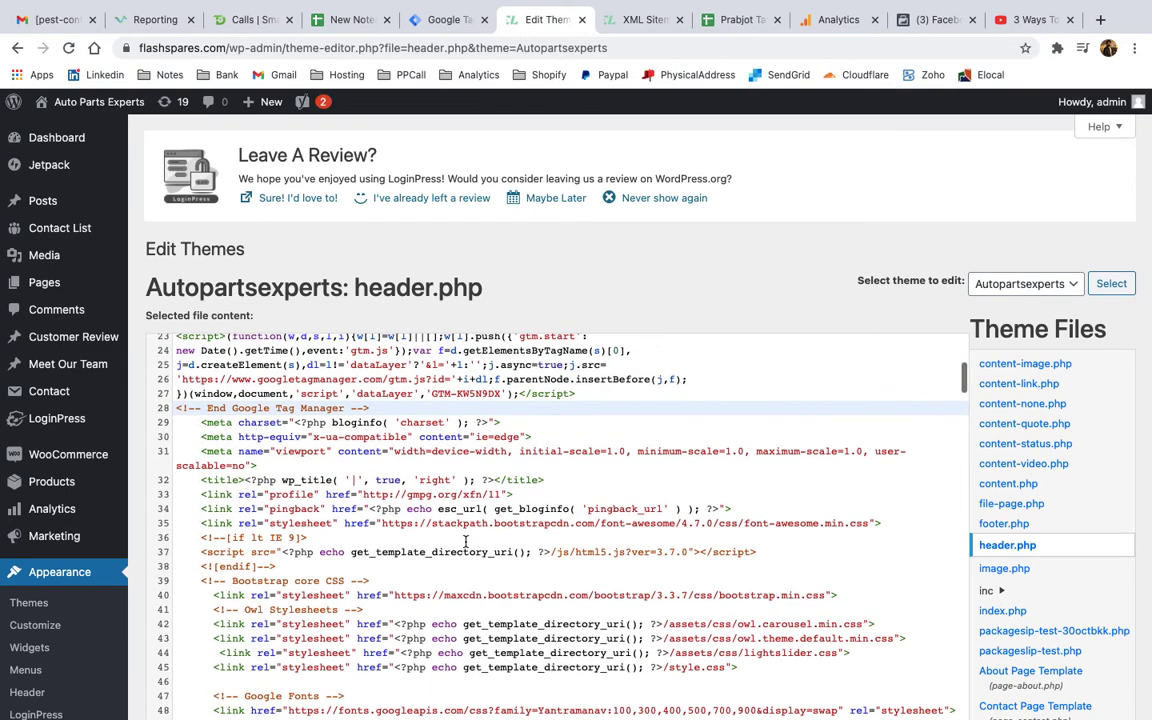
key(ctrl+f)
text(body)
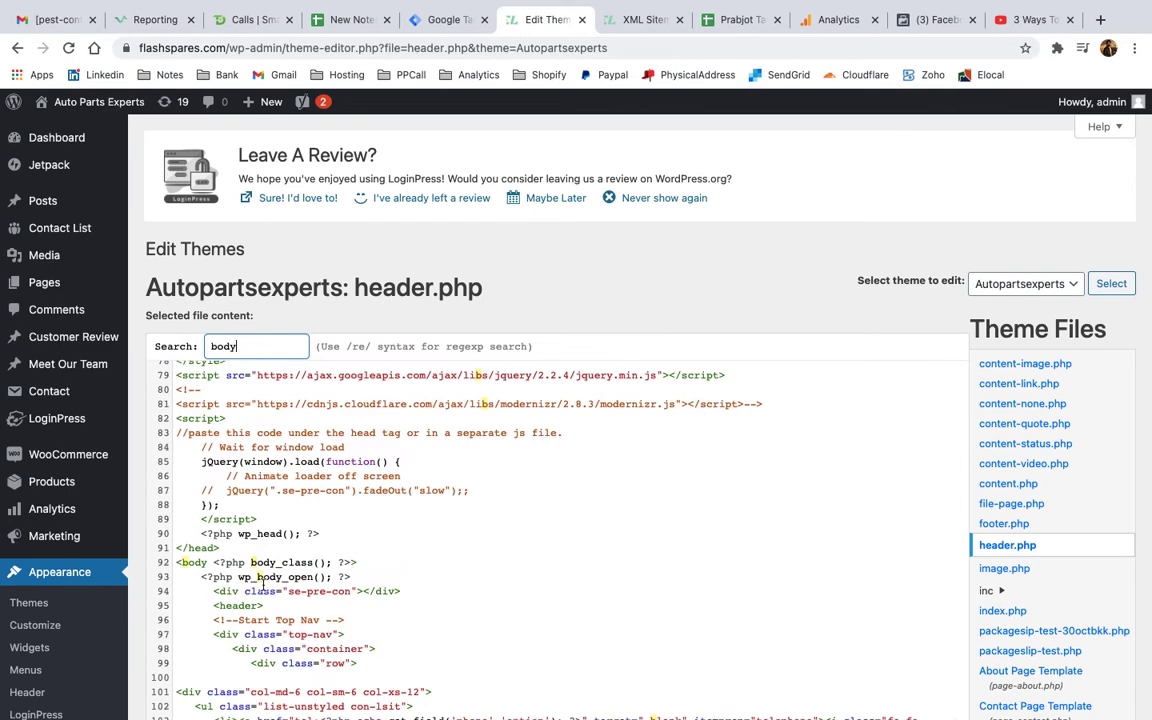
click(357, 562)
key(Return)
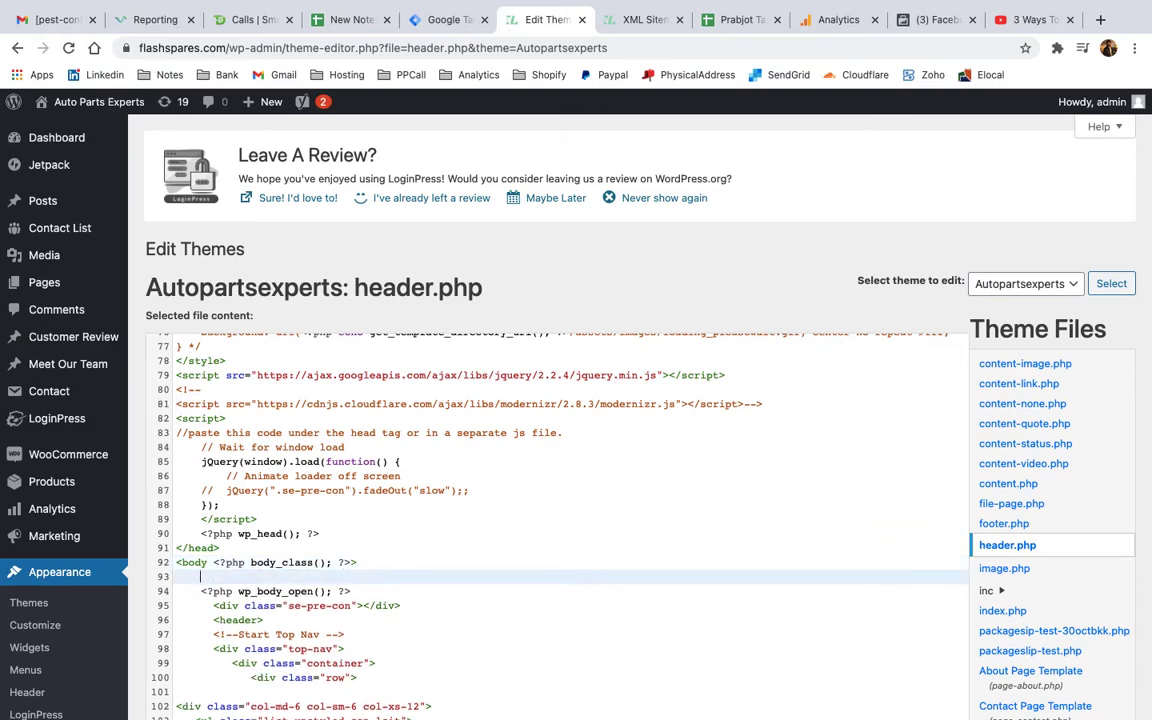
key(ctrl+v)
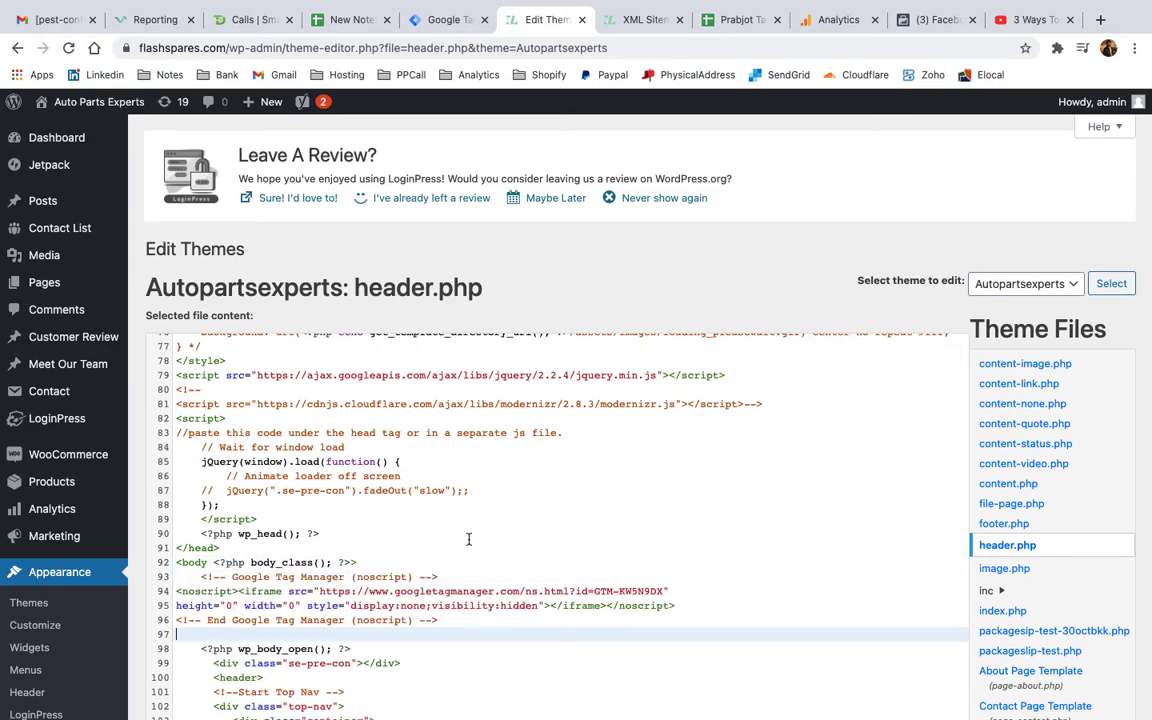
Save the edited header.php file to the theme.
scroll(468, 540, down, 15)
scroll(468, 540, down, 10)
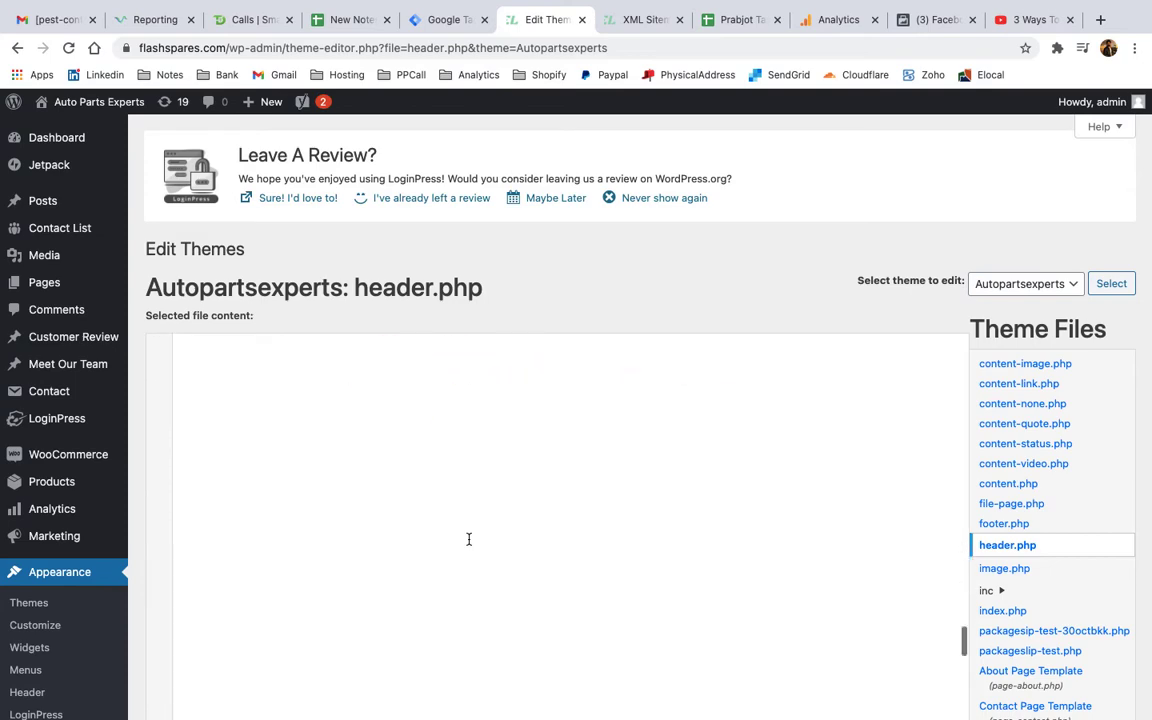
click(181, 421)
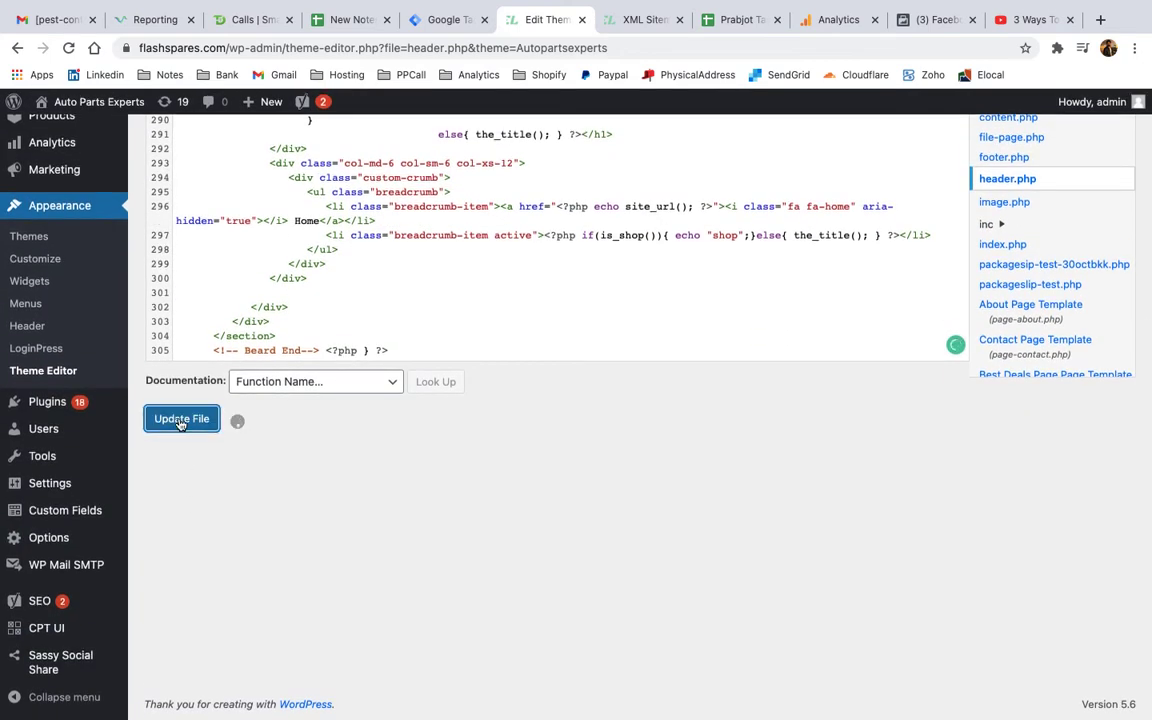
scroll(548, 255, up, 3)
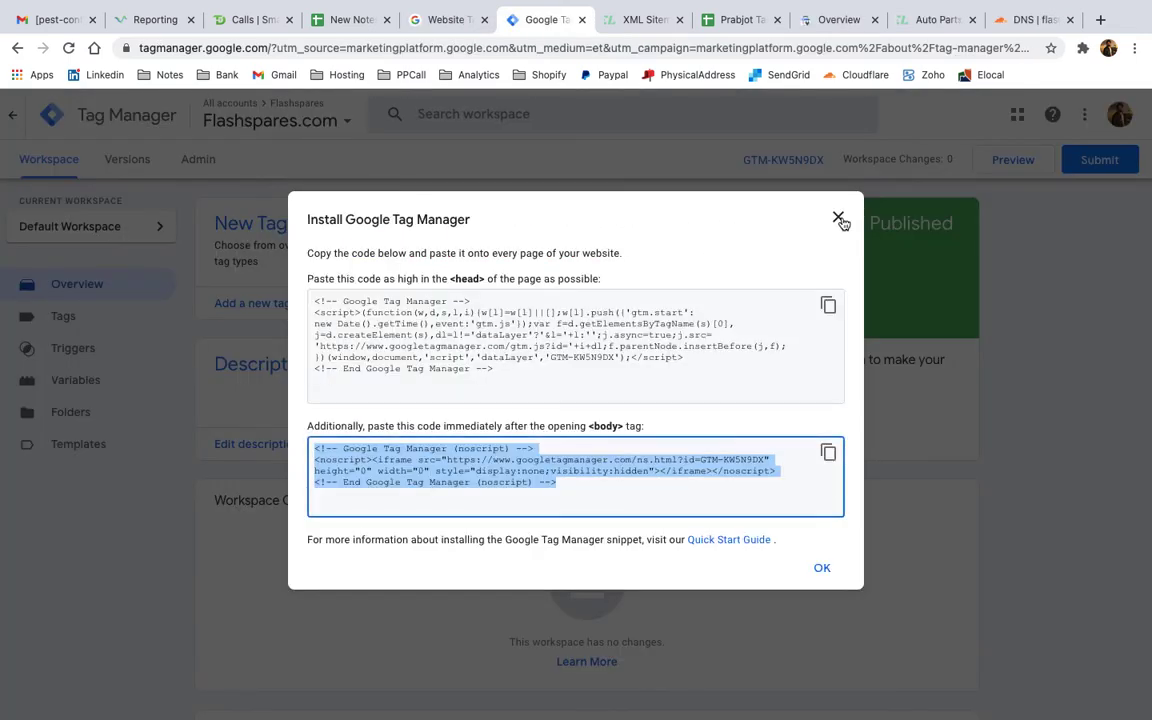
Close the Tag Manager installation dialog, open Google Analytics, and start creating a new account from its administration area.
click(836, 217)
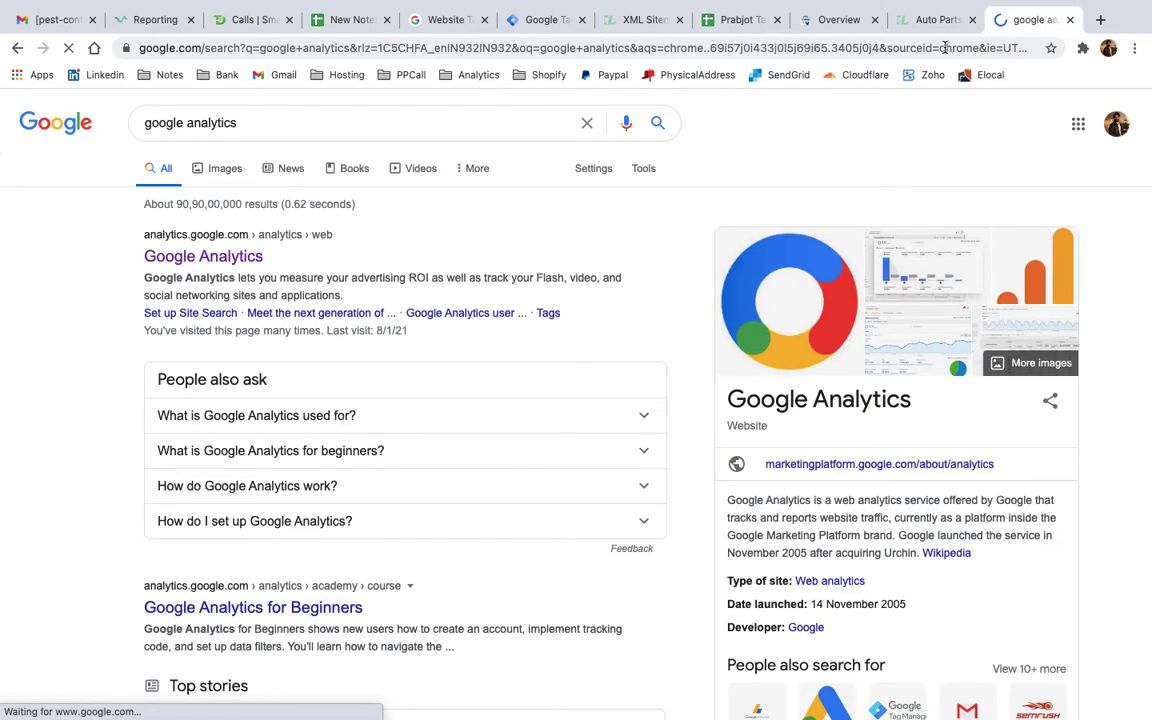
click(203, 256)
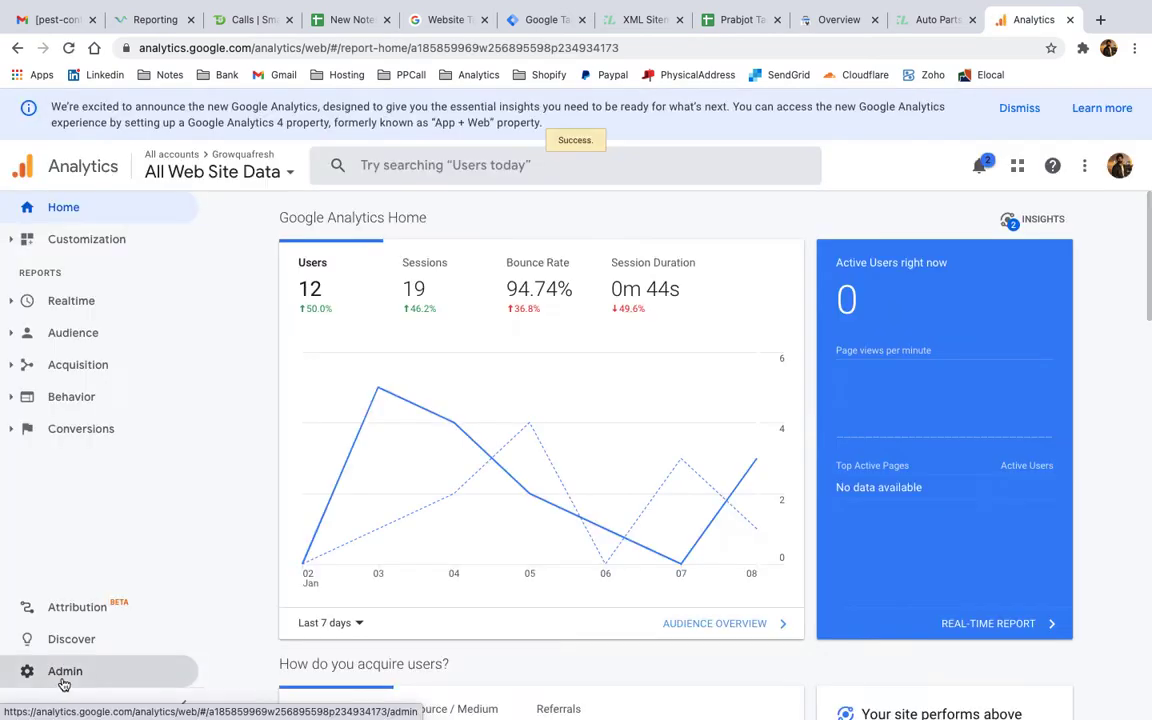
click(63, 683)
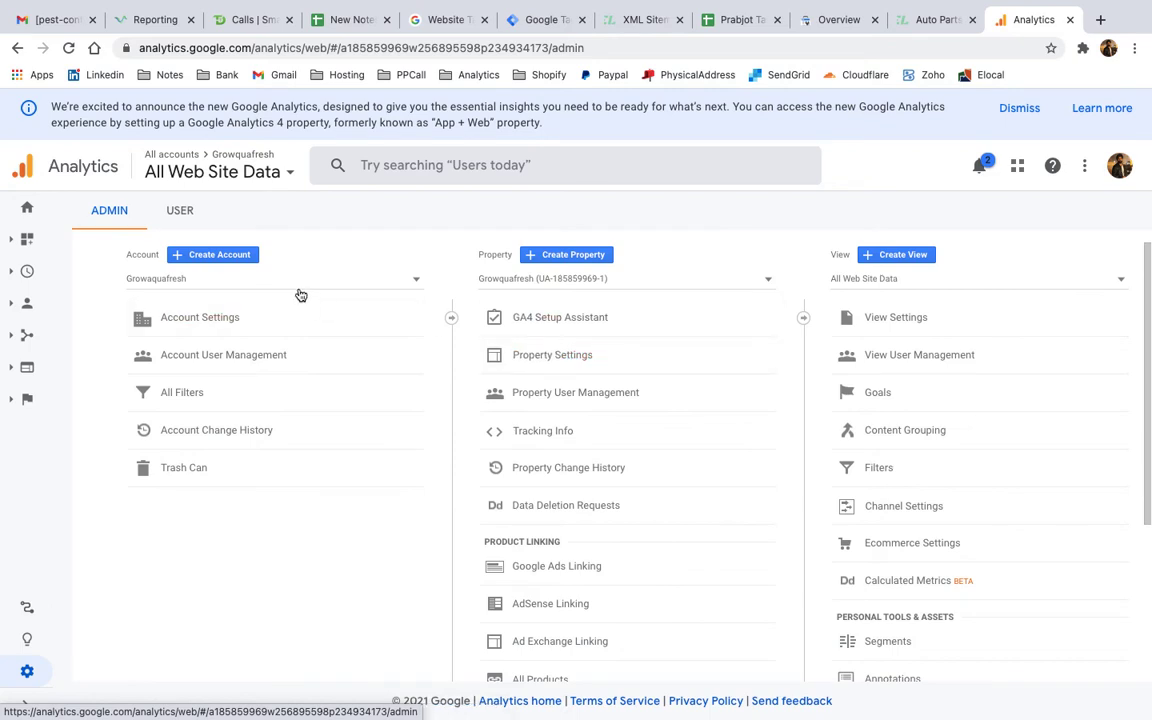
click(220, 256)
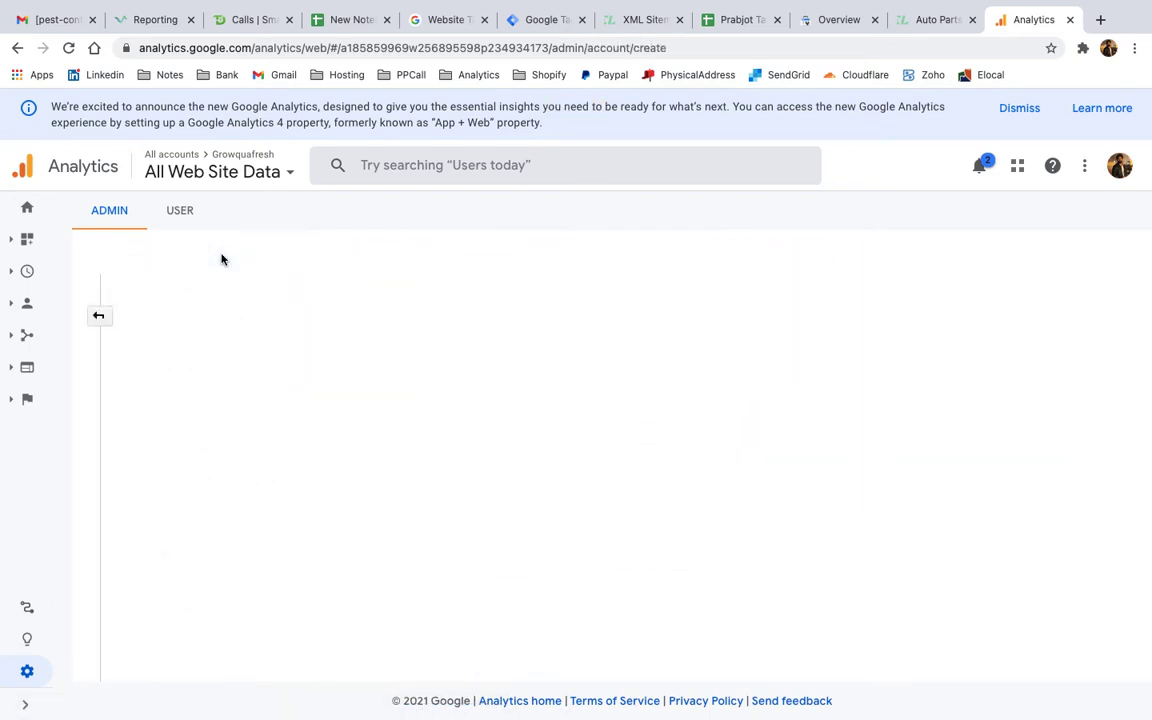
Name the new Analytics account Flashspares and continue to the property setup with the default data sharing settings.
click(301, 424)
text(Flashpate)
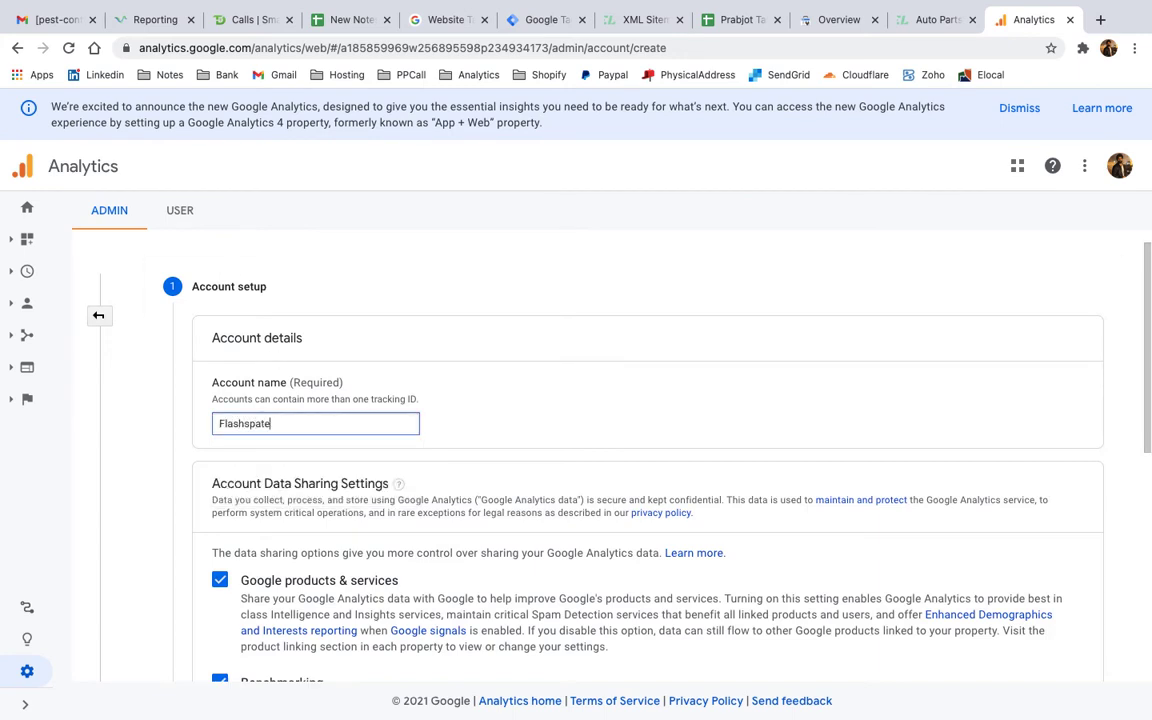
key(BackSpace)
text(res)
scroll(583, 428, down, 5)
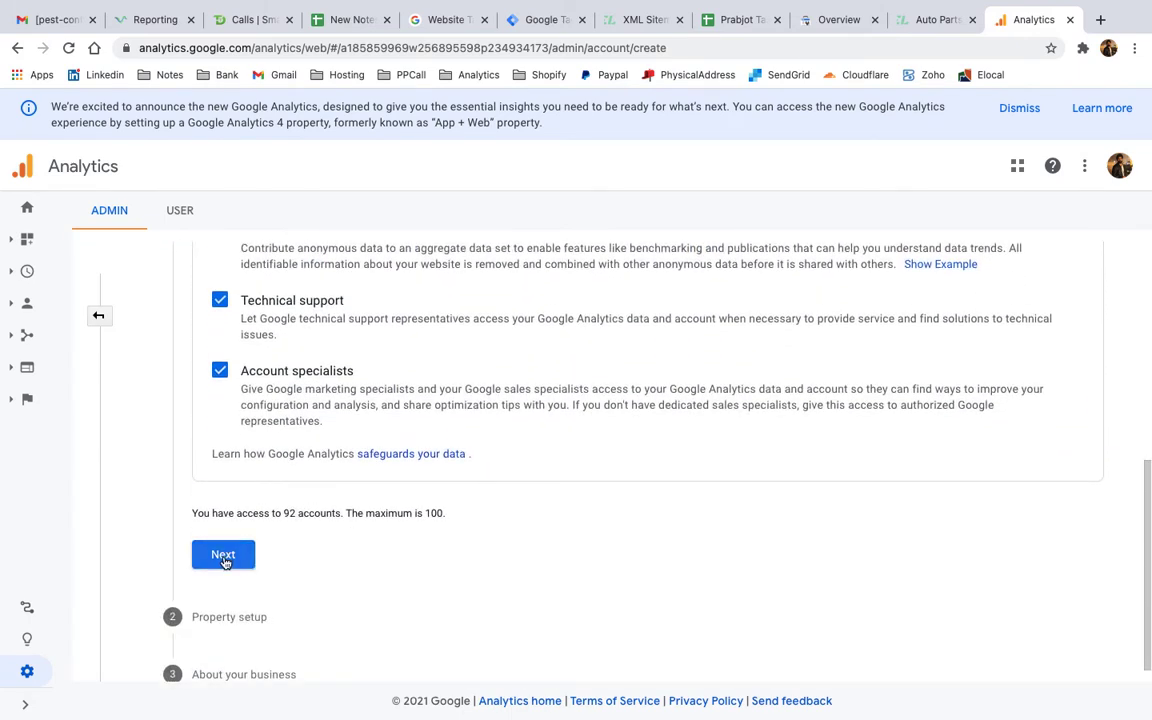
click(224, 555)
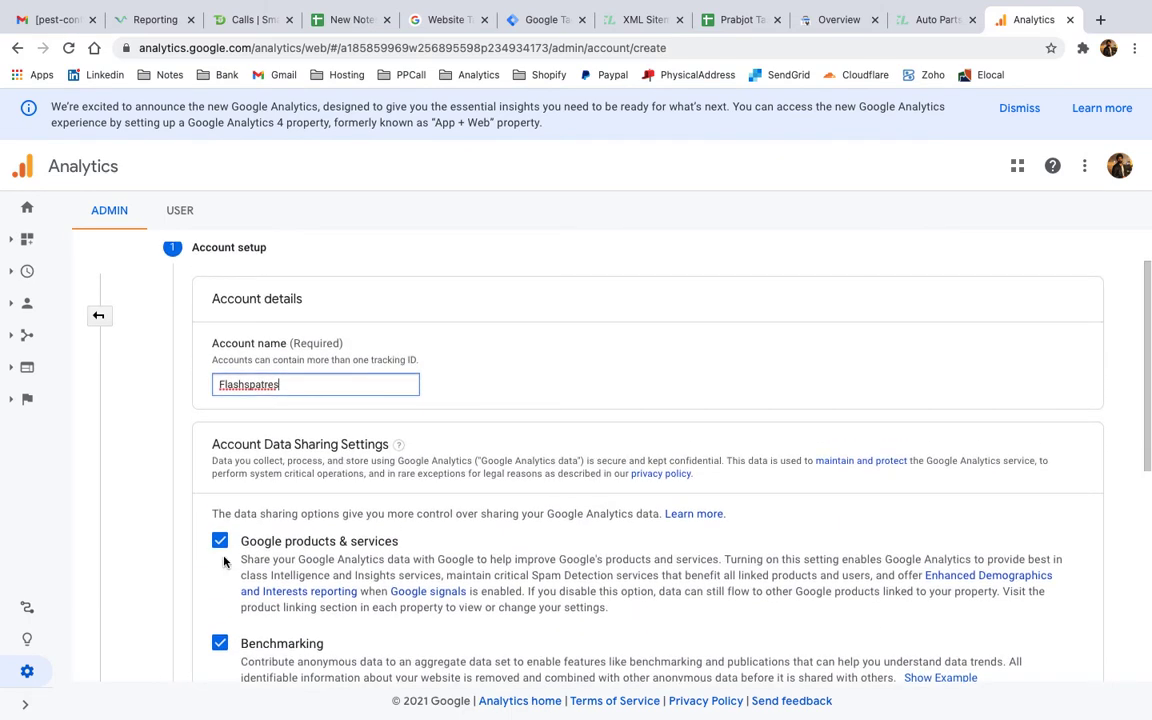
text(es)
scroll(485, 556, down, 2)
scroll(485, 556, down, 3)
click(221, 532)
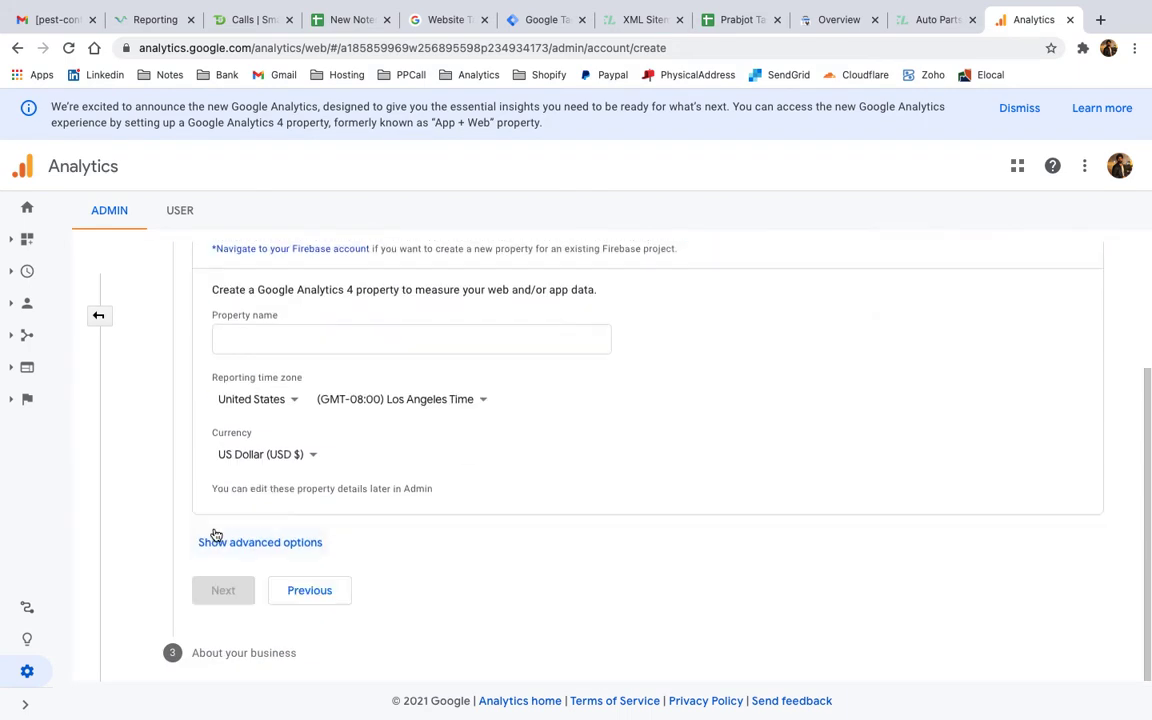
Name the property Flashspares and set its reporting time zone to India (GMT+05:30).
click(297, 374)
text(Flashspatres)
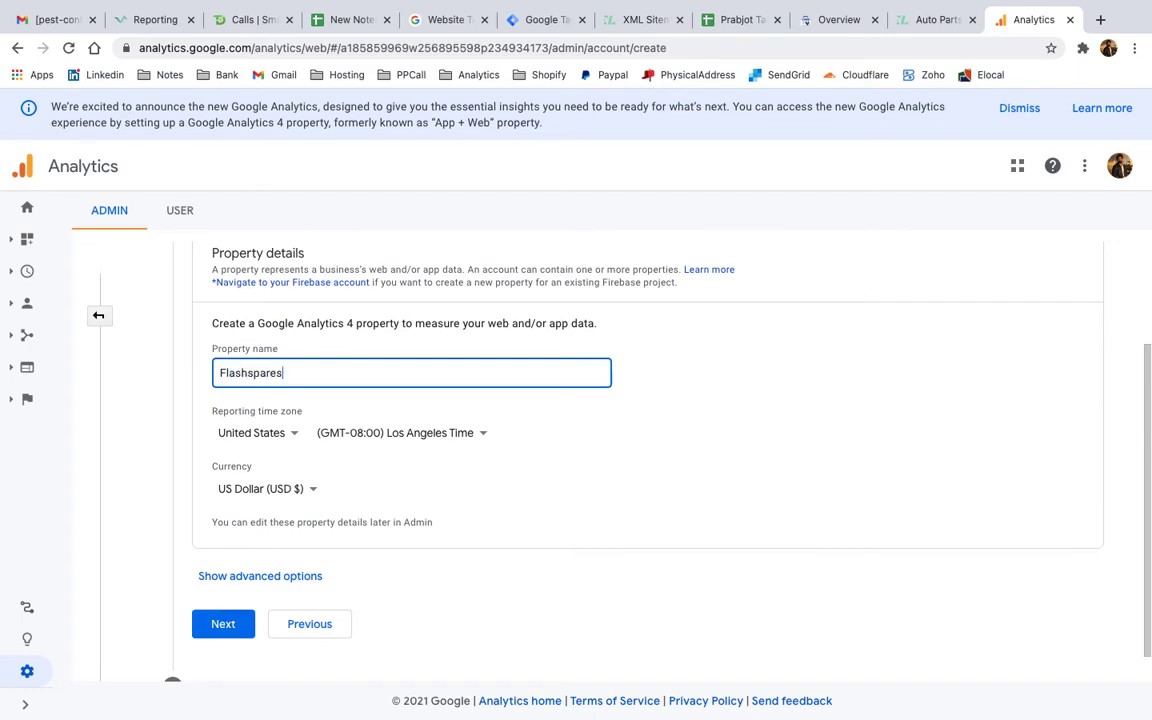
click(270, 432)
text(i)
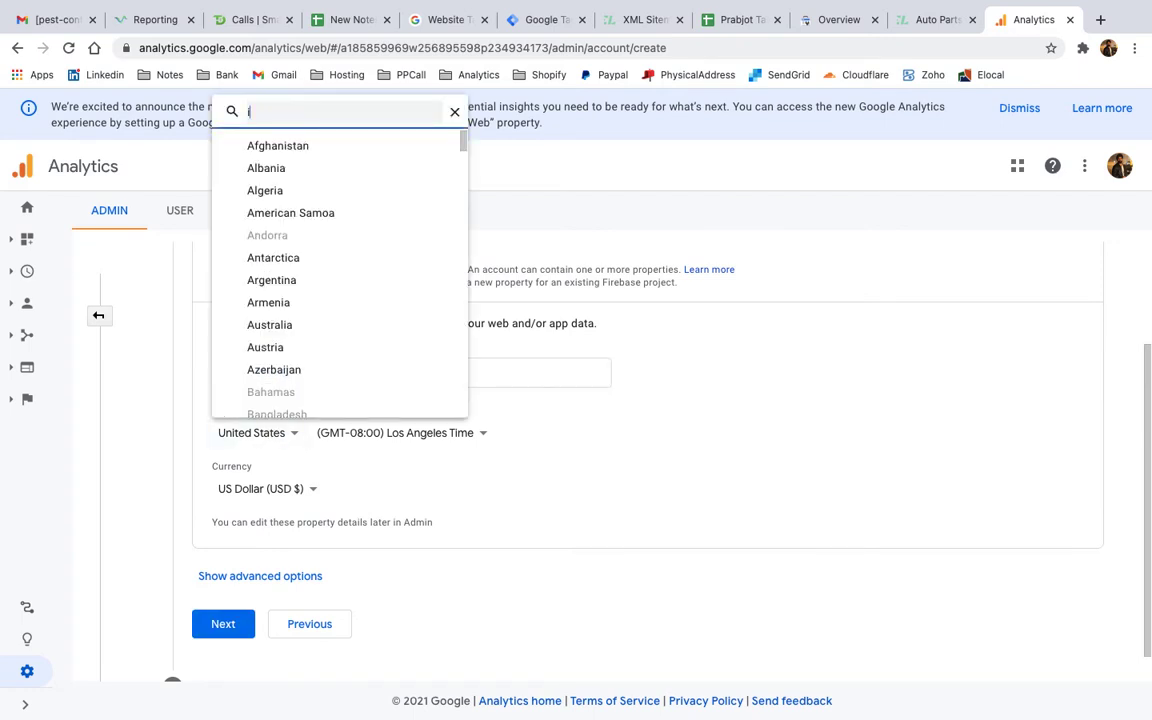
key(BackSpace)
text(t)
scroll(262, 357, up, 20)
click(259, 356)
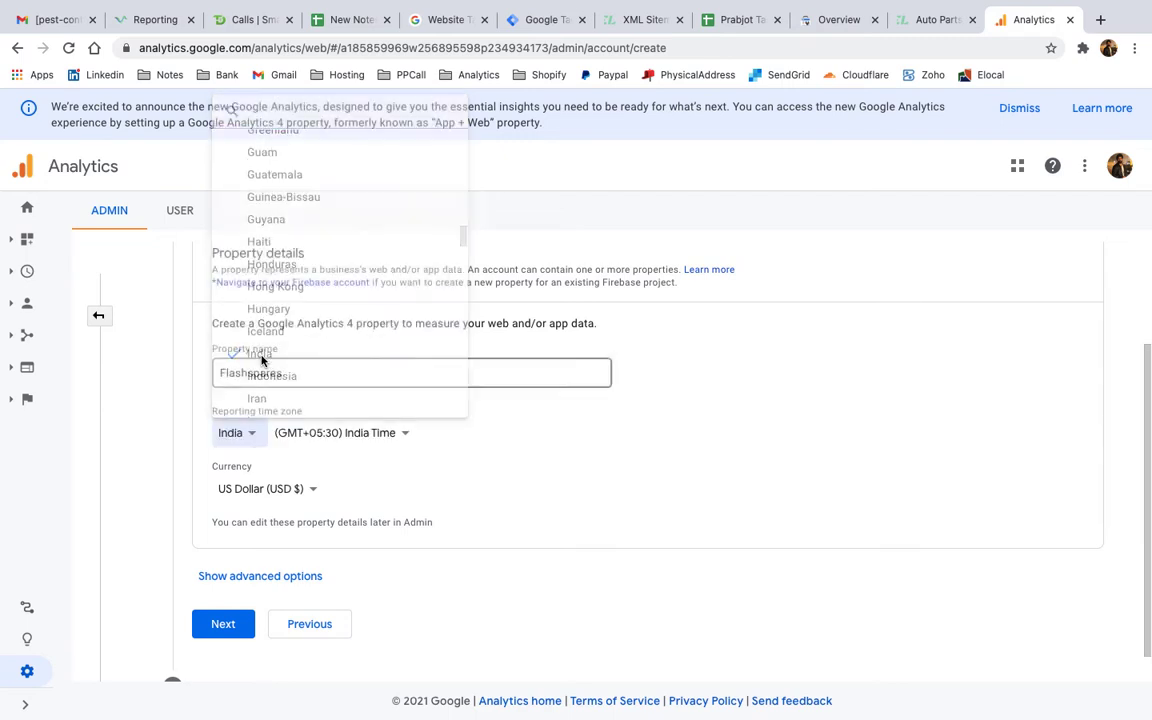
Set the property's currency to Indian Rupee (INR ₹).
click(314, 489)
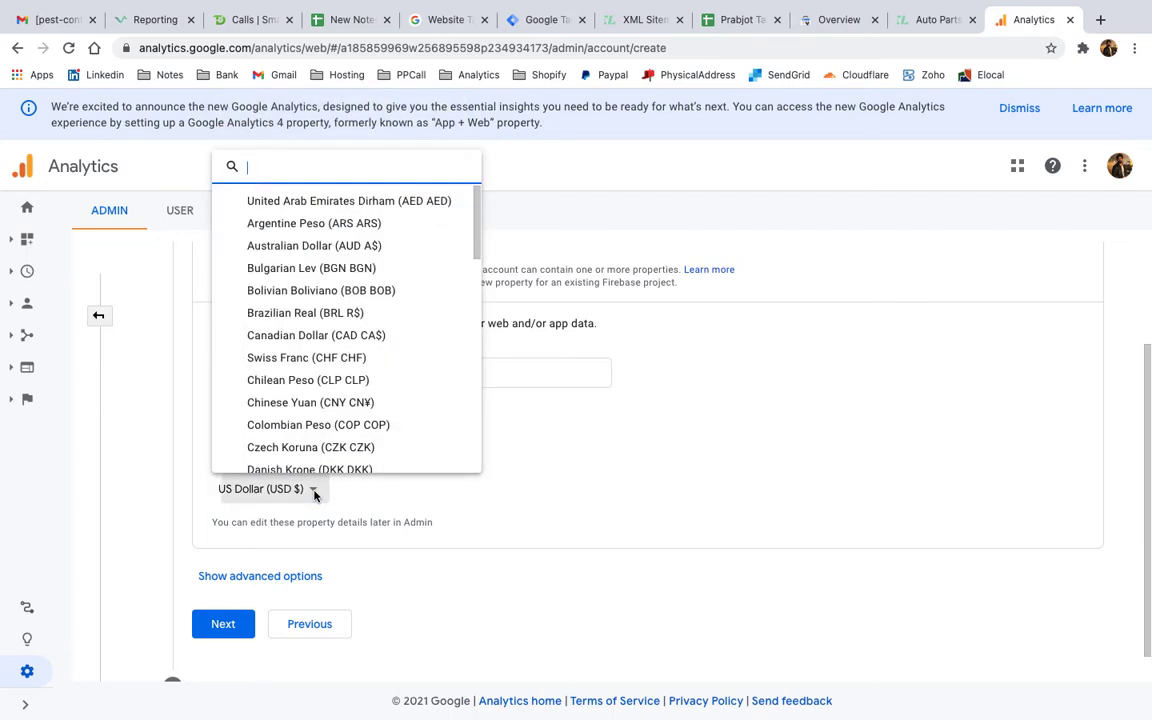
text(inr)
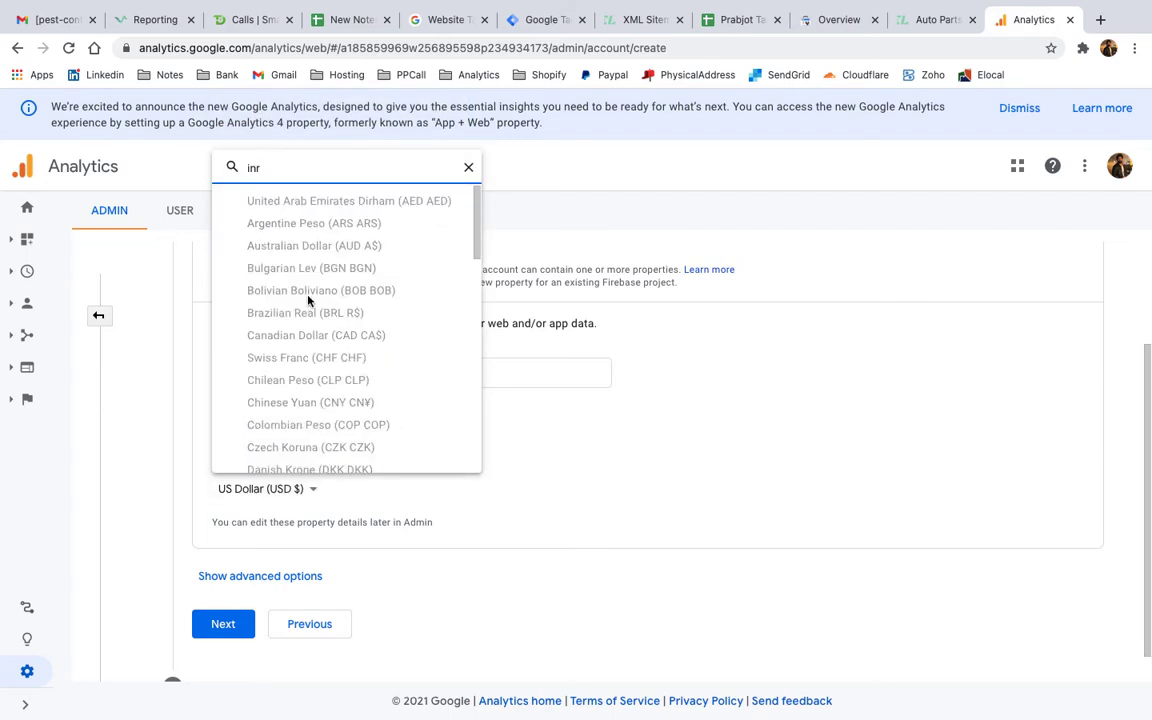
text(r)
scroll(284, 213, down, 3)
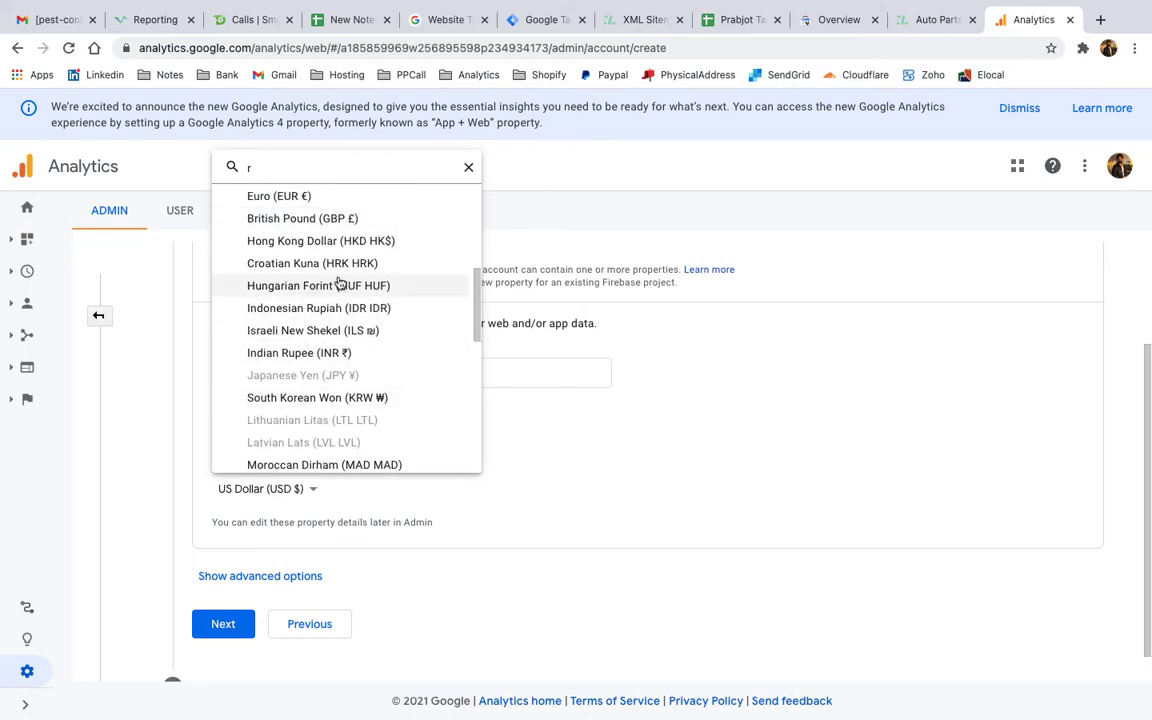
click(285, 165)
key(BackSpace)
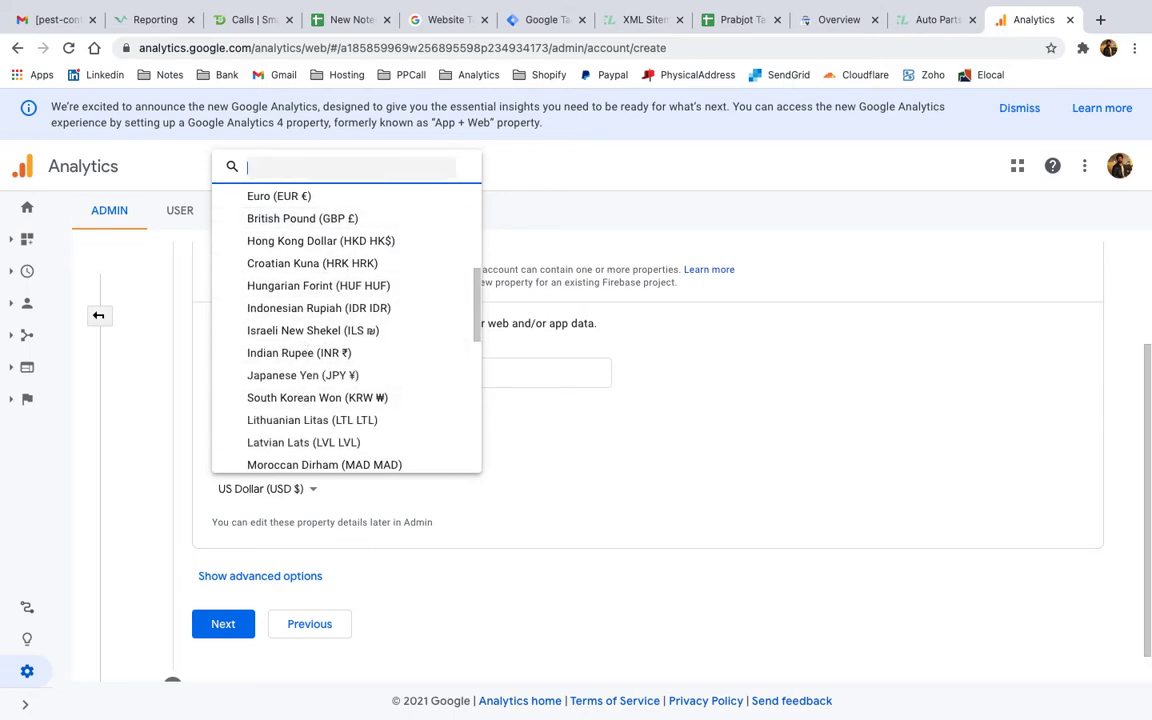
click(312, 352)
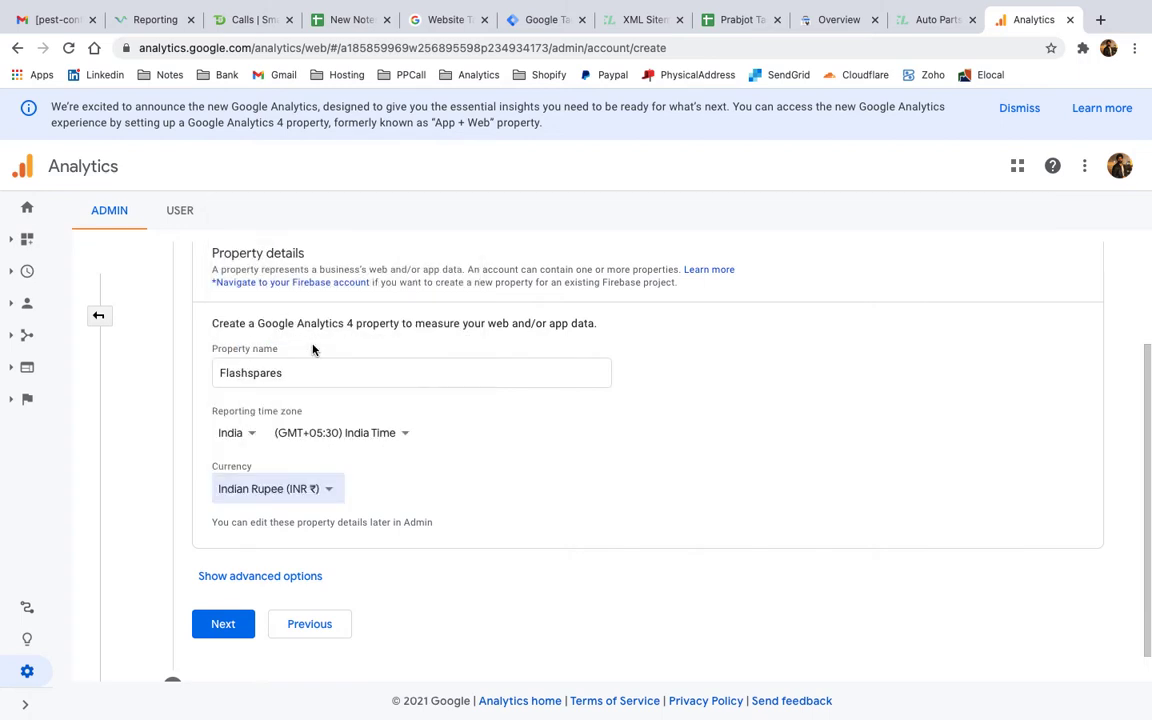
scroll(485, 512, down, 1)
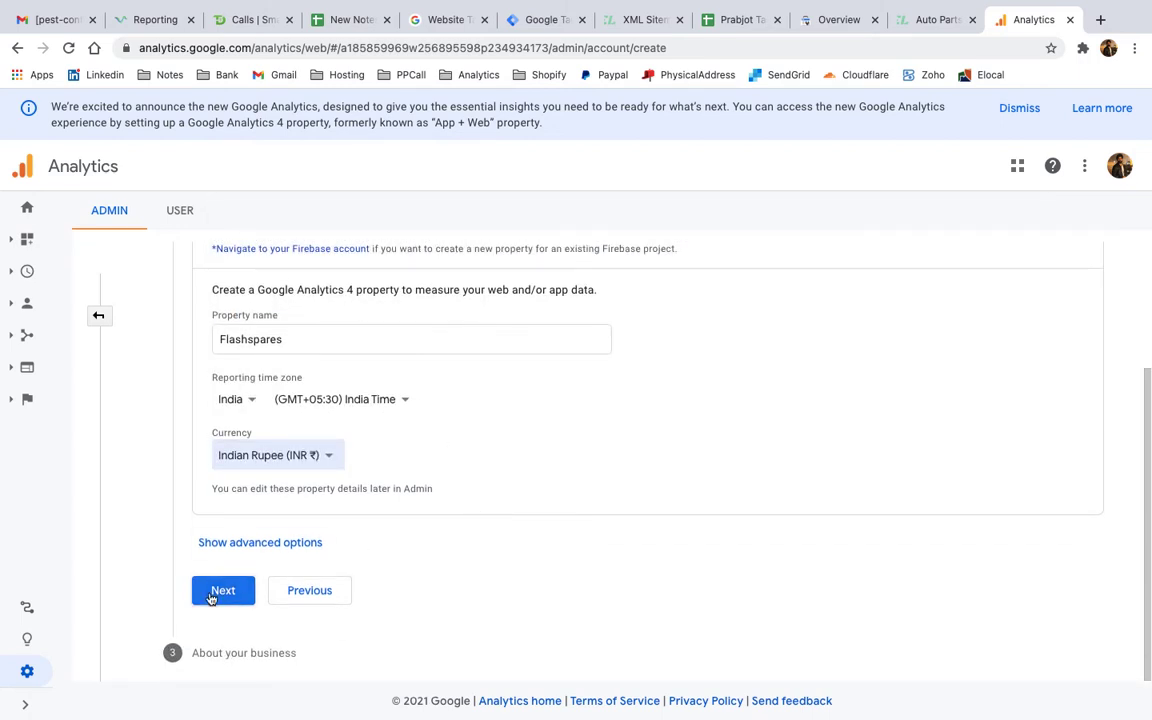
click(265, 545)
scroll(531, 519, down, 2)
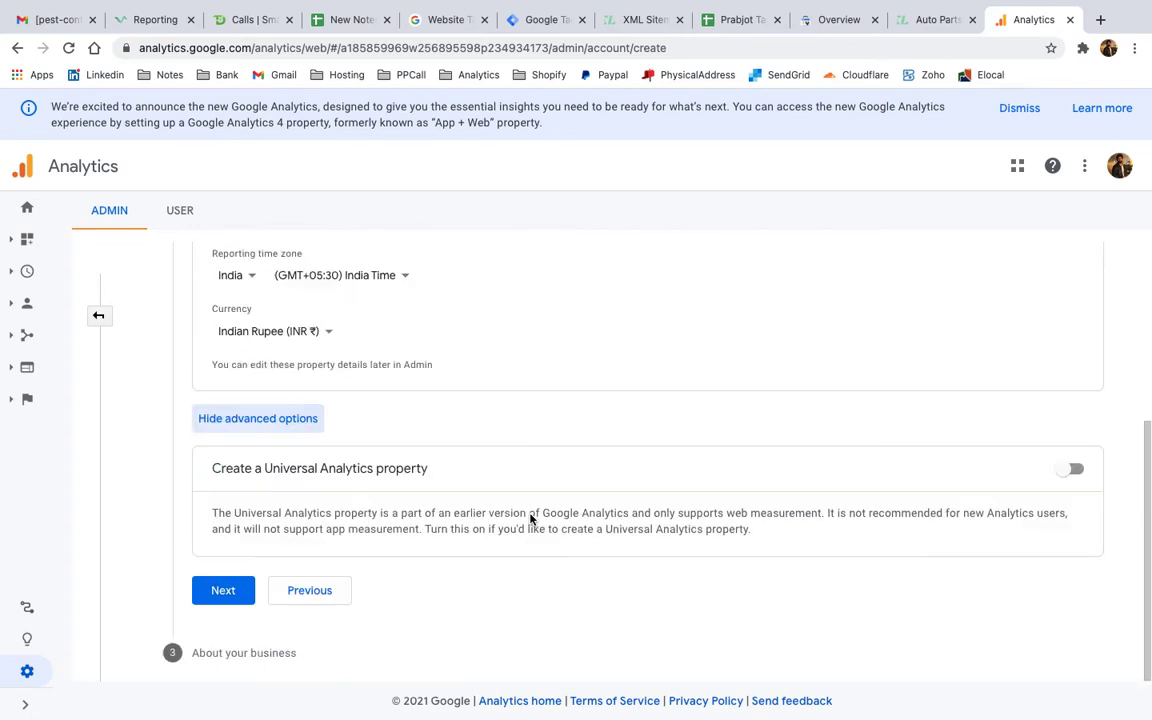
click(1072, 469)
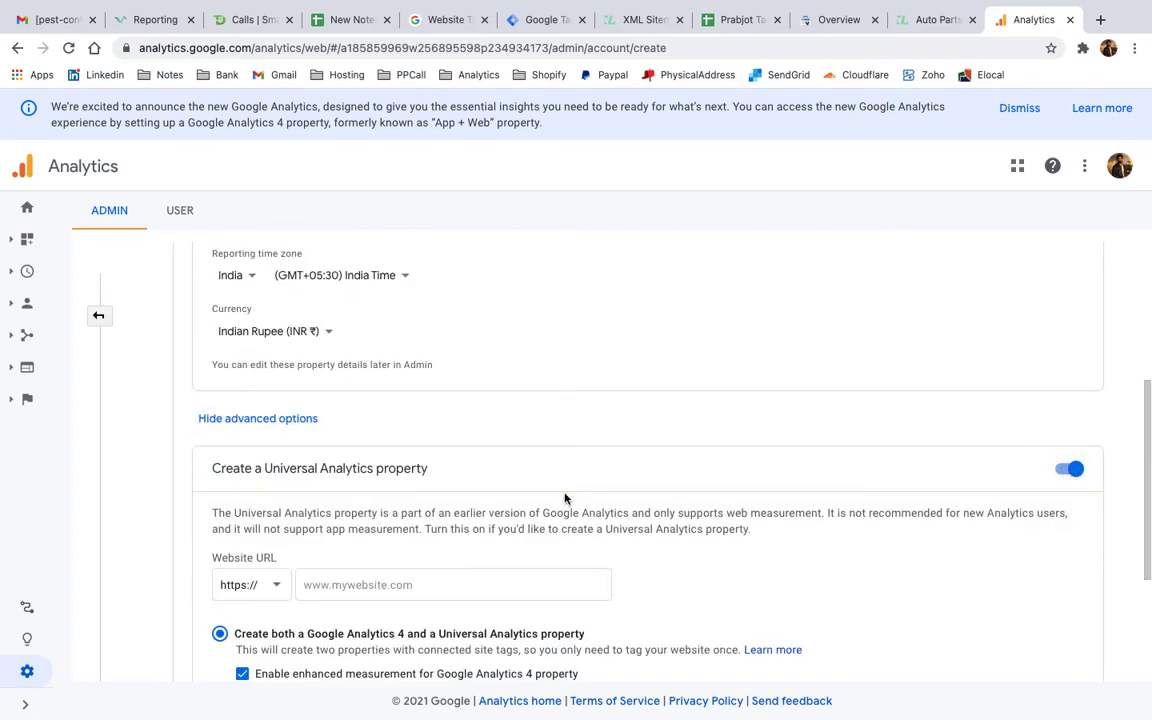
scroll(565, 498, down, 2)
click(417, 440)
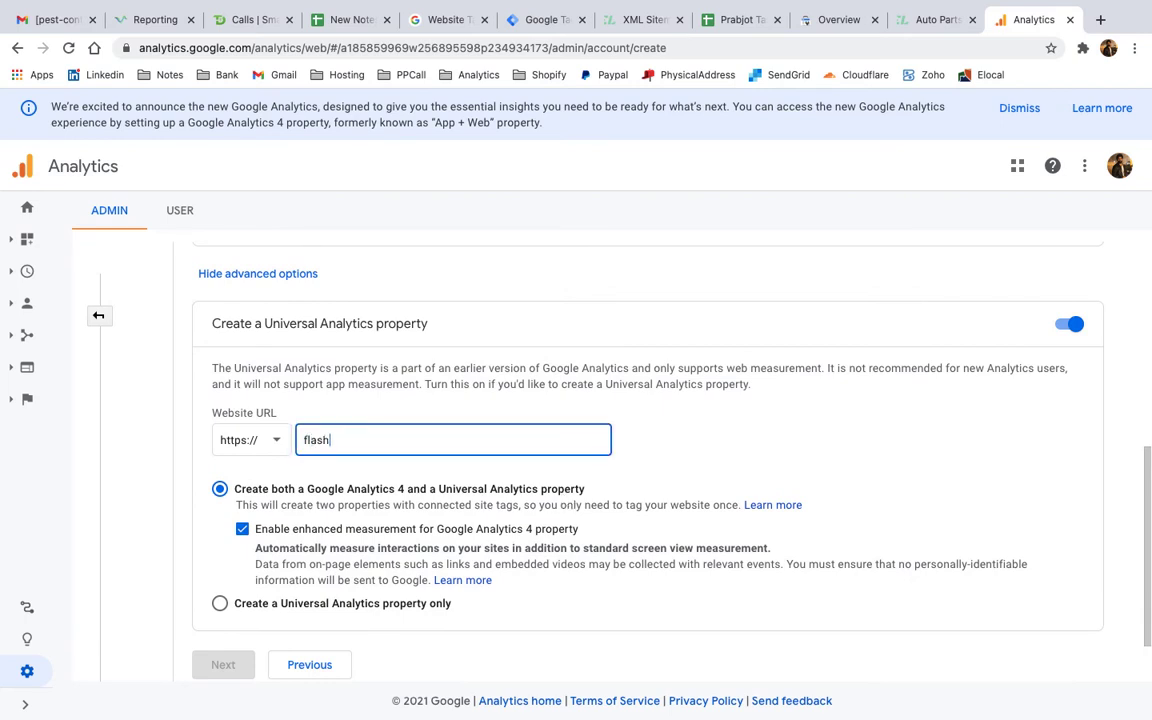
text(s.com)
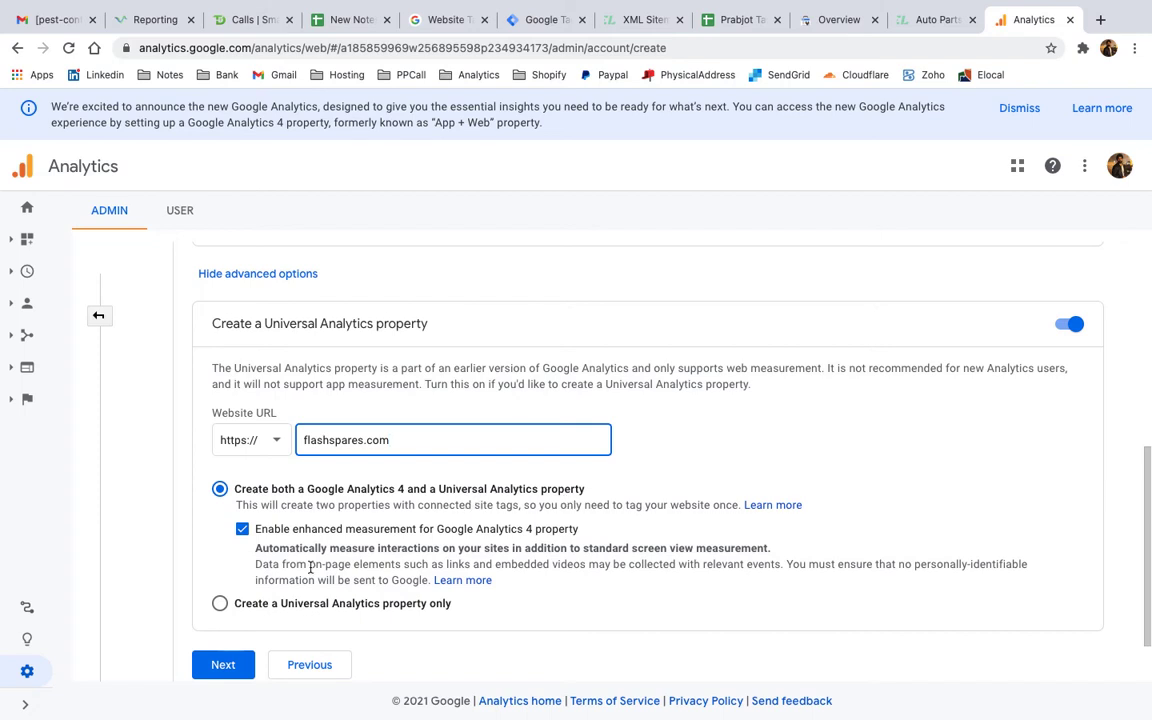
scroll(305, 565, down, 1)
click(226, 636)
Set the industry category to Autos & Vehicles and the business size to Medium - 11 to 100 employees.
scroll(215, 635, down, 3)
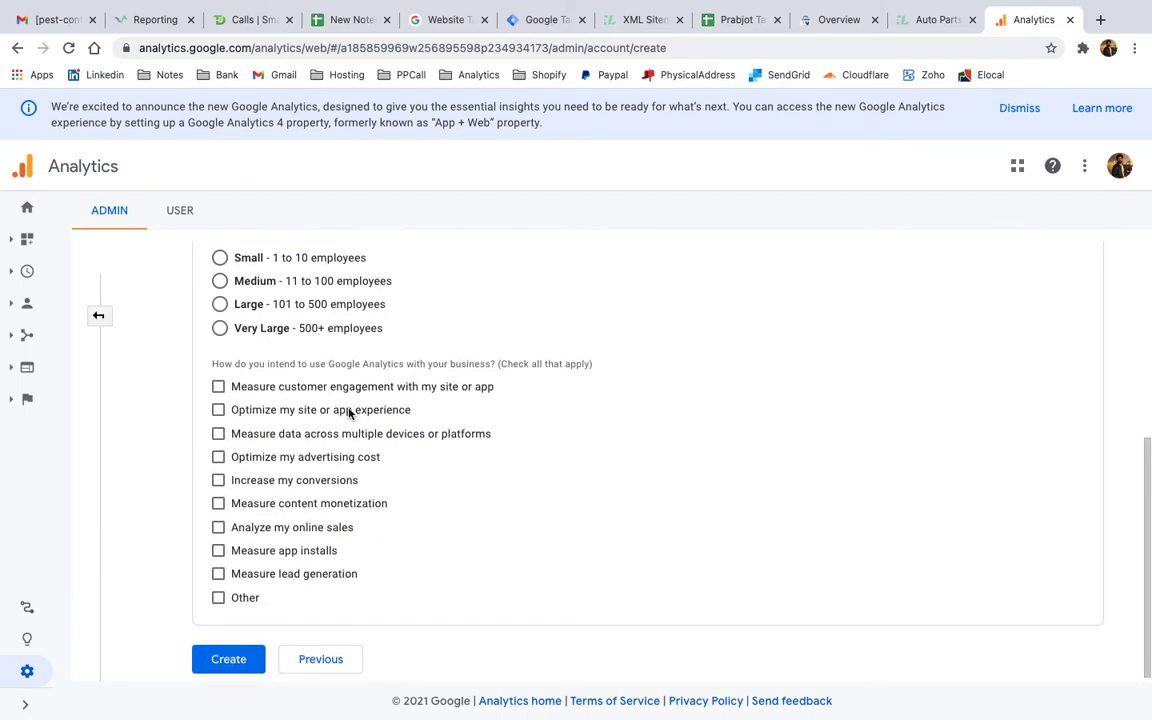
scroll(350, 414, up, 5)
scroll(350, 414, down, 2)
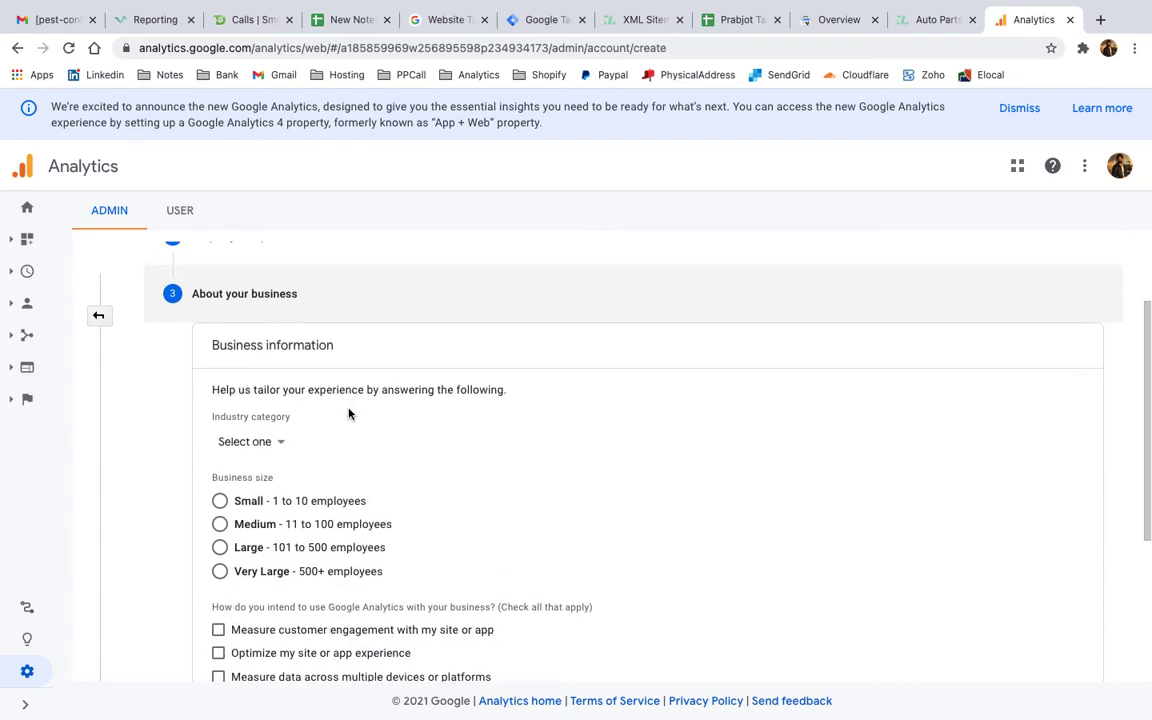
click(247, 450)
scroll(296, 314, down, 2)
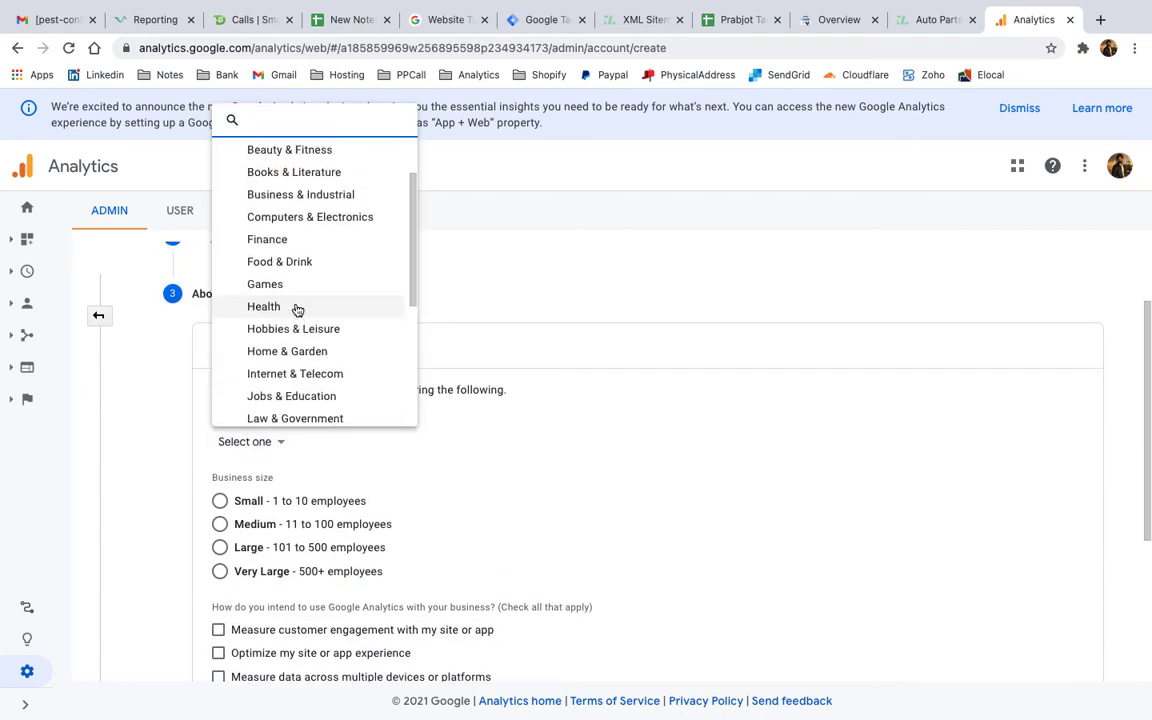
scroll(296, 310, up, 2)
scroll(296, 309, up, 1)
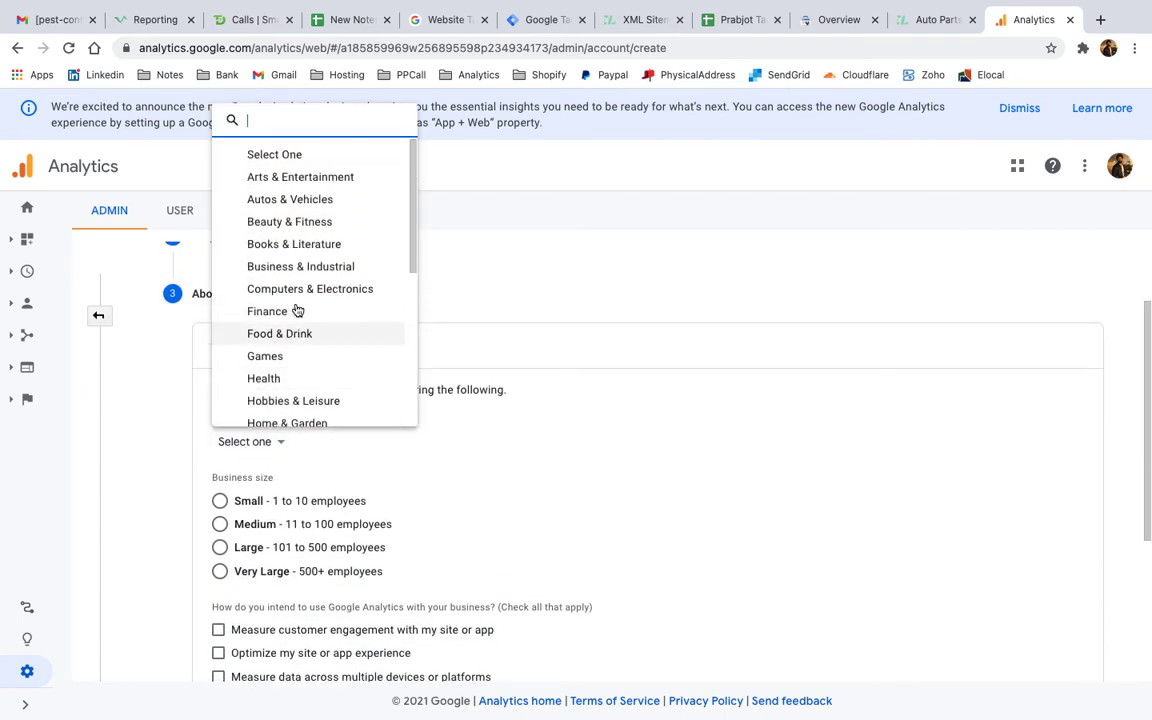
click(278, 199)
scroll(333, 409, down, 1)
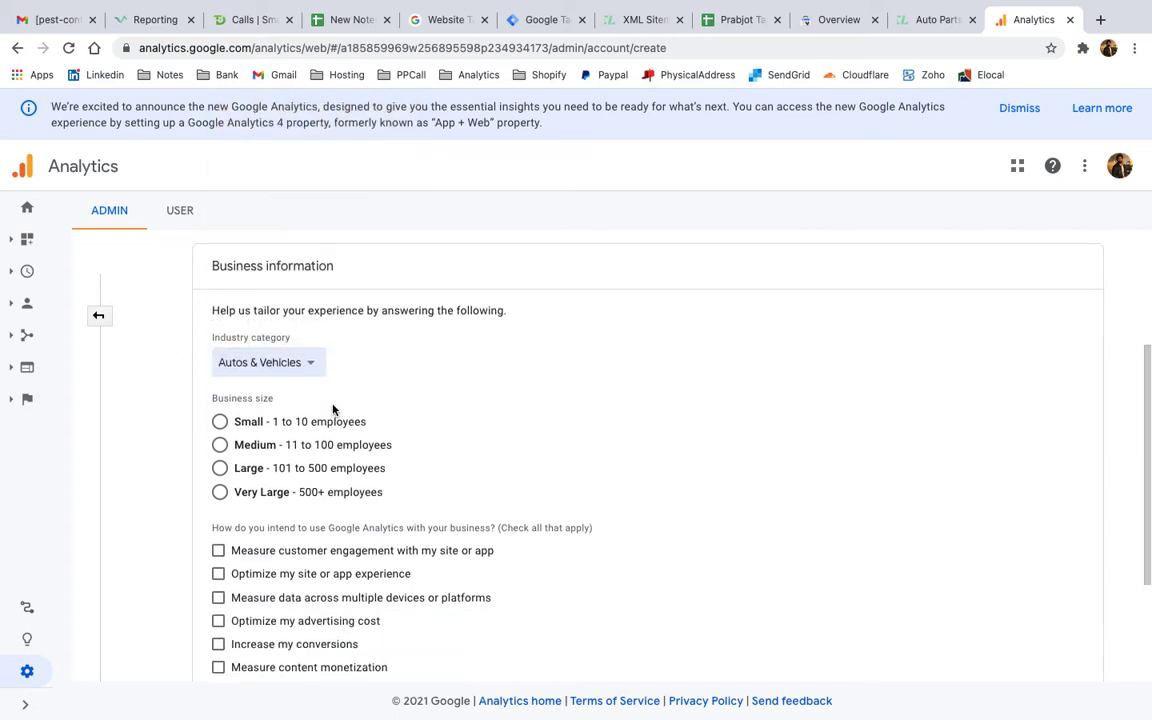
scroll(333, 409, down, 1)
click(221, 427)
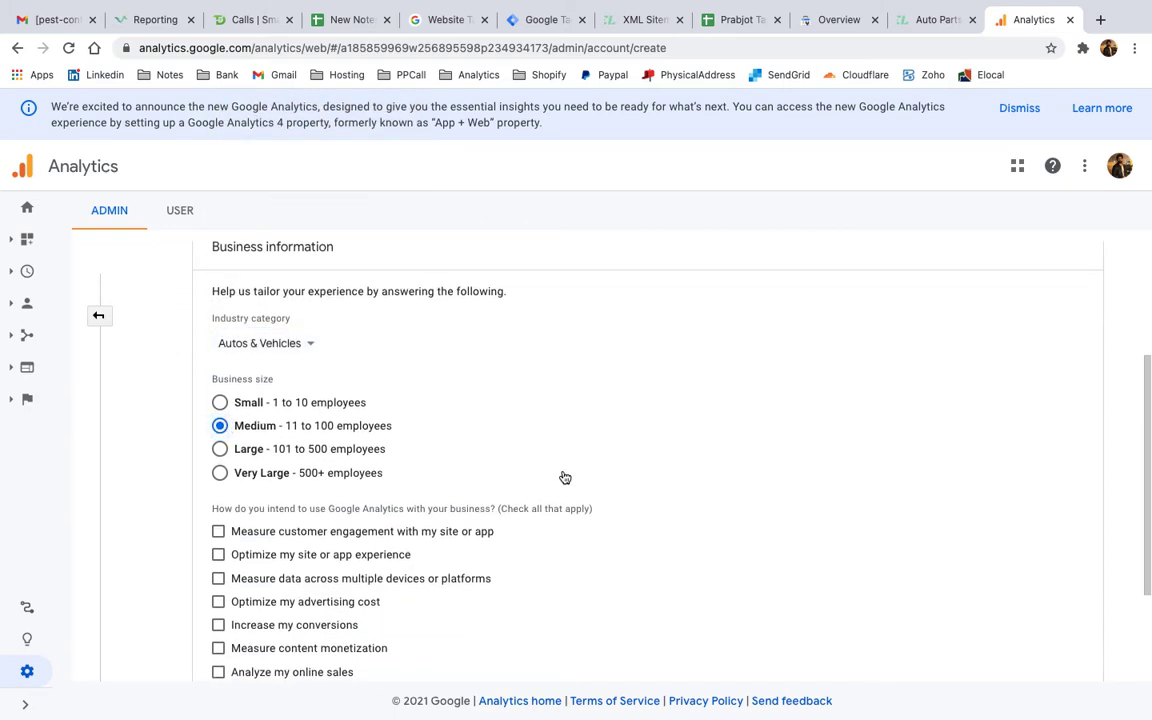
Select every intended use of Google Analytics except Other and submit the account for creation.
scroll(285, 463, down, 1)
click(217, 448)
click(217, 471)
click(217, 495)
click(218, 518)
click(218, 541)
click(218, 564)
click(218, 588)
click(218, 611)
click(218, 634)
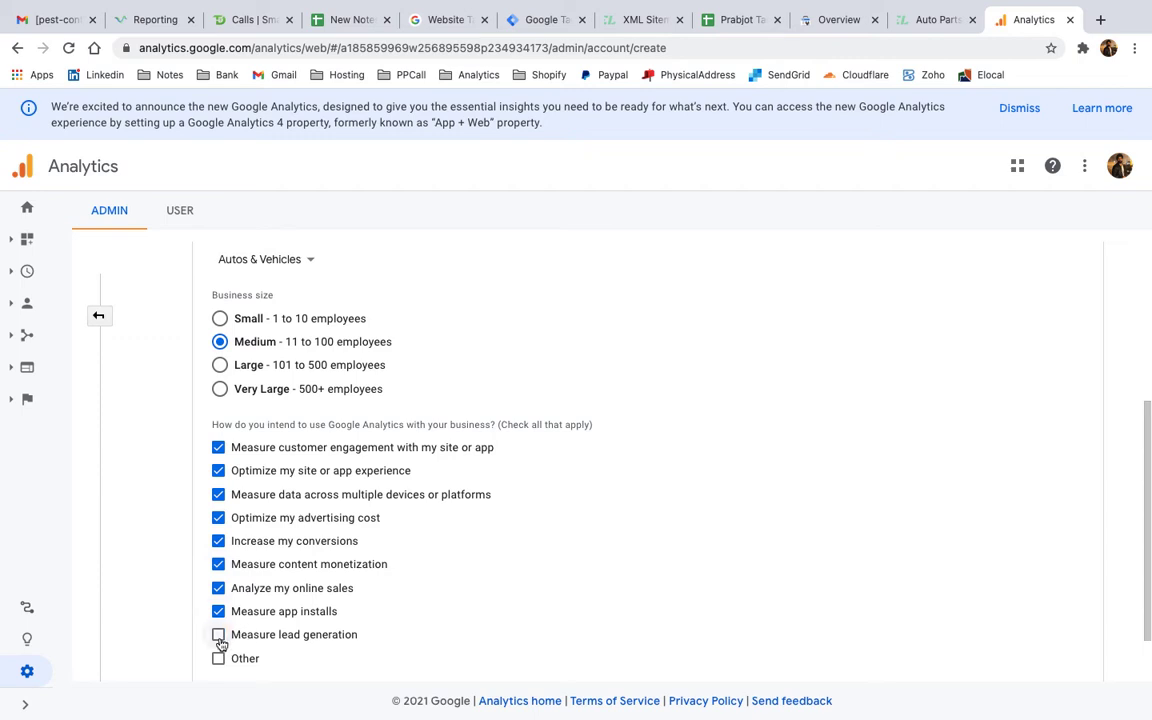
scroll(406, 586, down, 1)
click(229, 648)
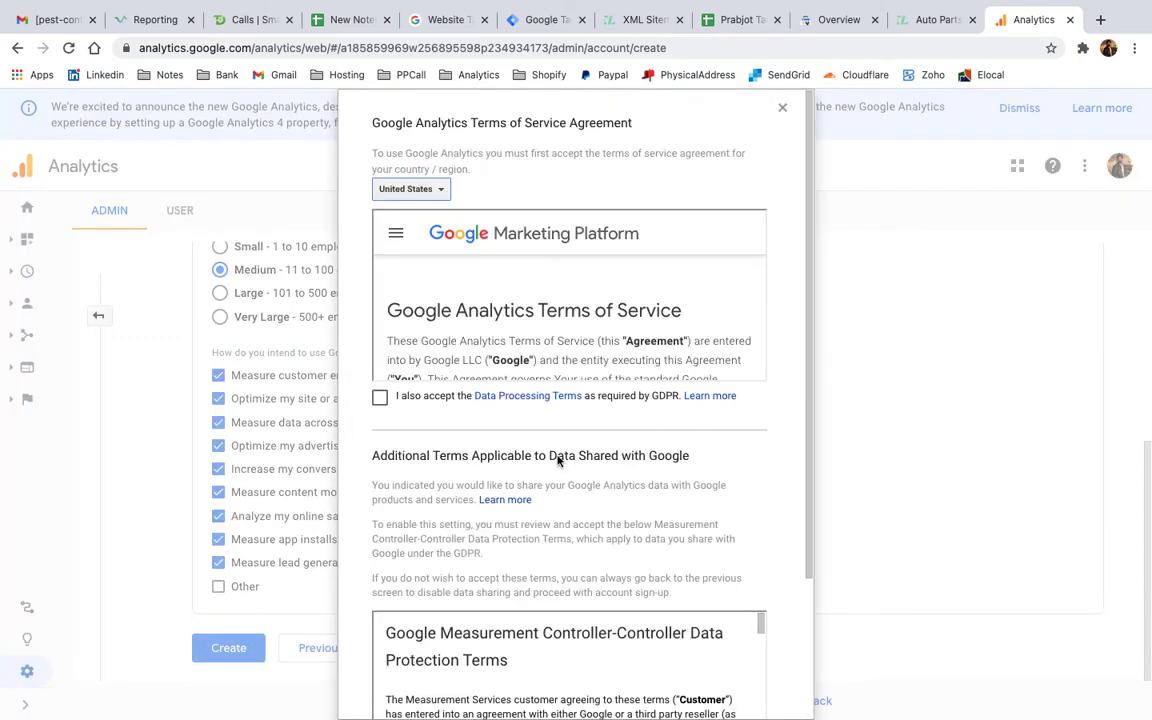
Set the terms of service country to India, and accept the GDPR data processing terms, the Controller-Controller data protection terms and the agreement.
click(379, 397)
scroll(507, 270, down, 10)
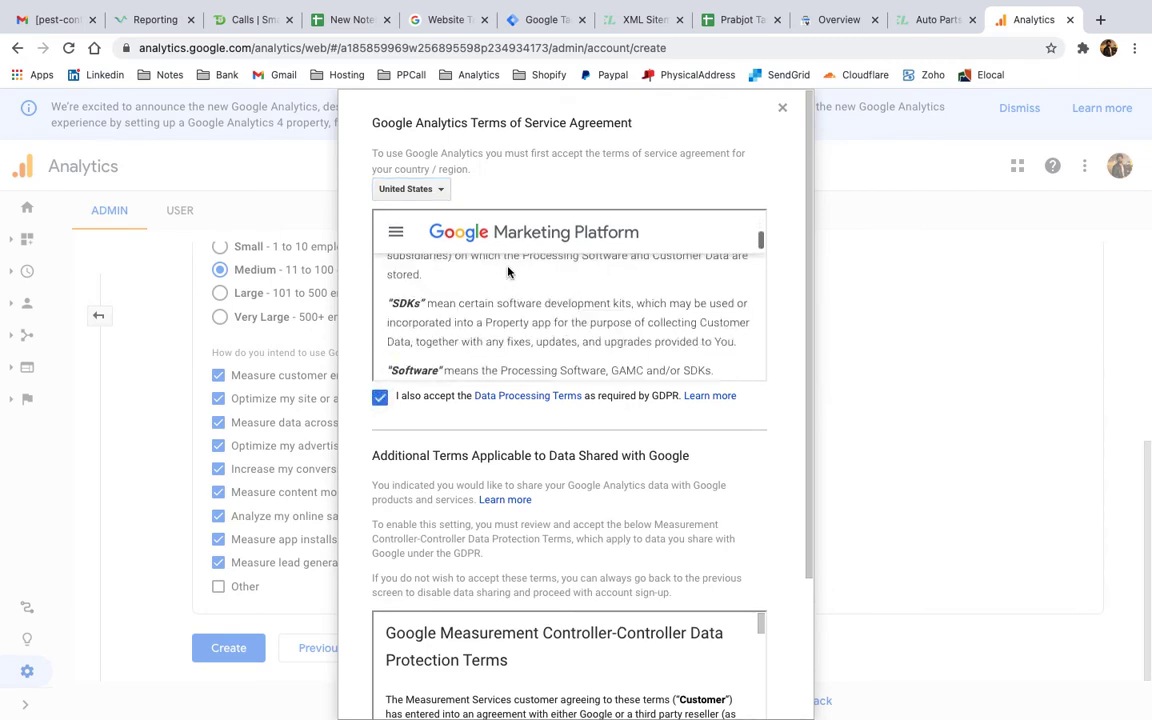
scroll(508, 269, down, 10)
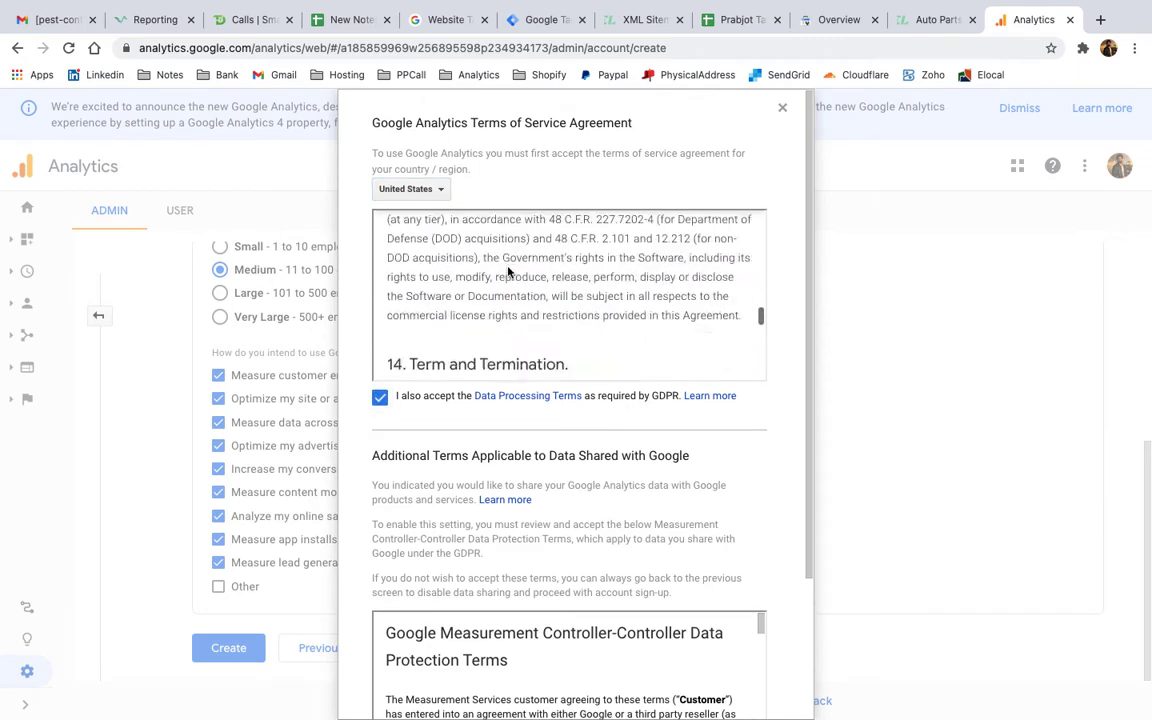
click(404, 192)
text(ind)
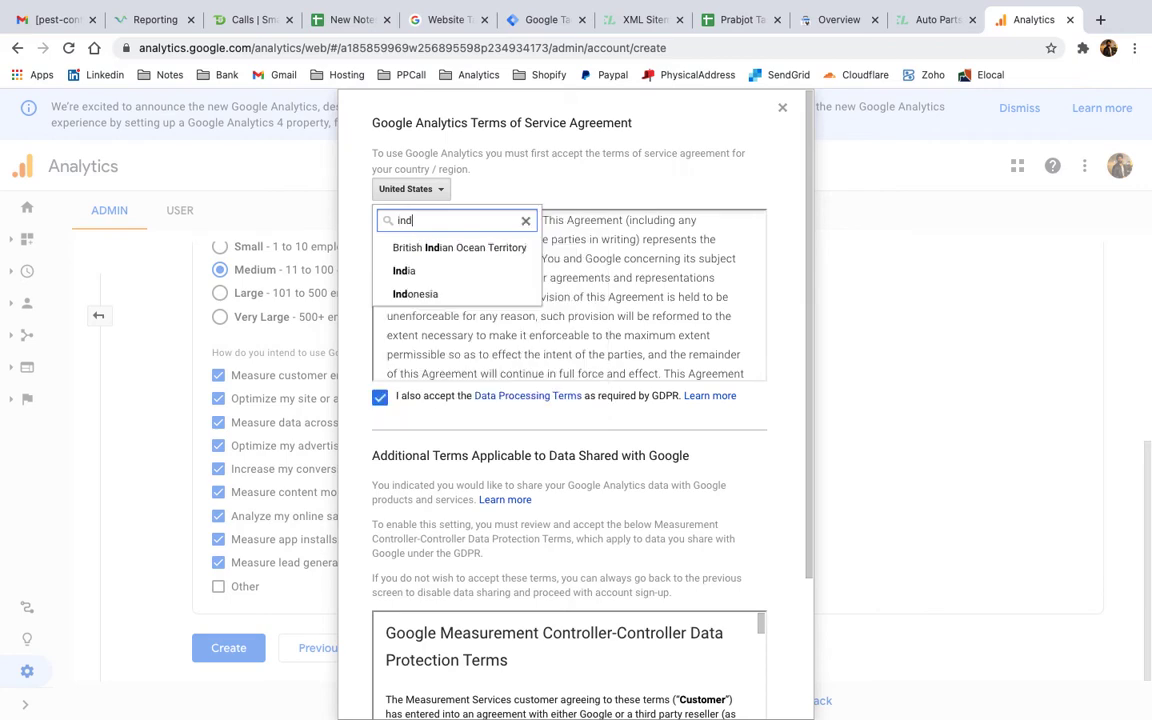
click(401, 265)
scroll(401, 263, down, 6)
scroll(514, 540, down, 3)
click(381, 624)
click(399, 670)
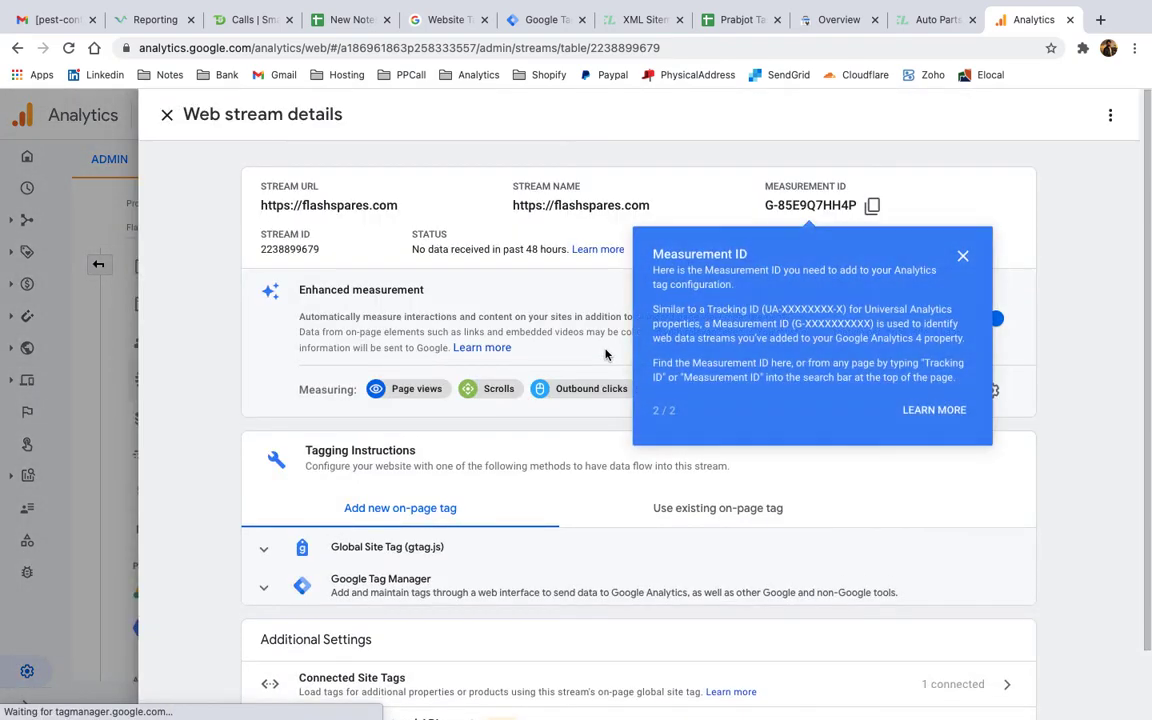
Dismiss the Measurement ID tip, copy the web stream's measurement ID, paste it on a new line in Sublime Text, and return to Analytics.
click(960, 255)
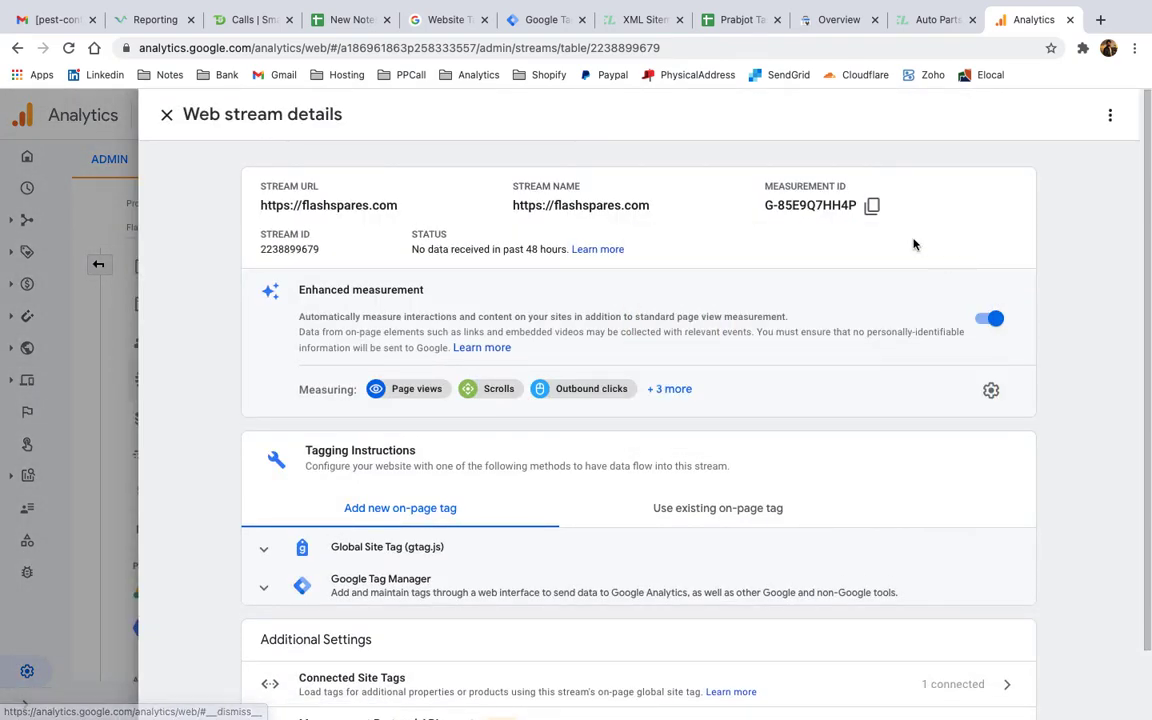
click(872, 207)
key(super+Tab)
key(Return)
key(Return)
key(Return)
key(Return)
key(Return)
key(super+v)
key(super+Tab)
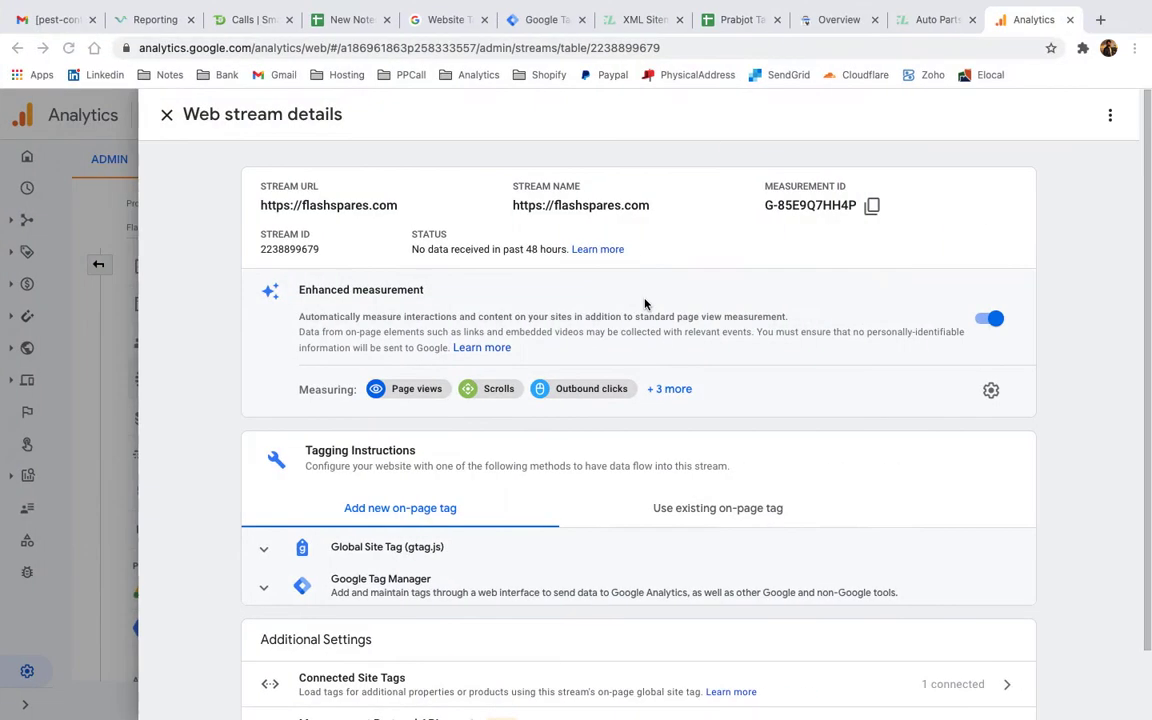
Close the web stream details, switch to the Flashspares Universal Analytics property, and open its tracking code.
click(165, 116)
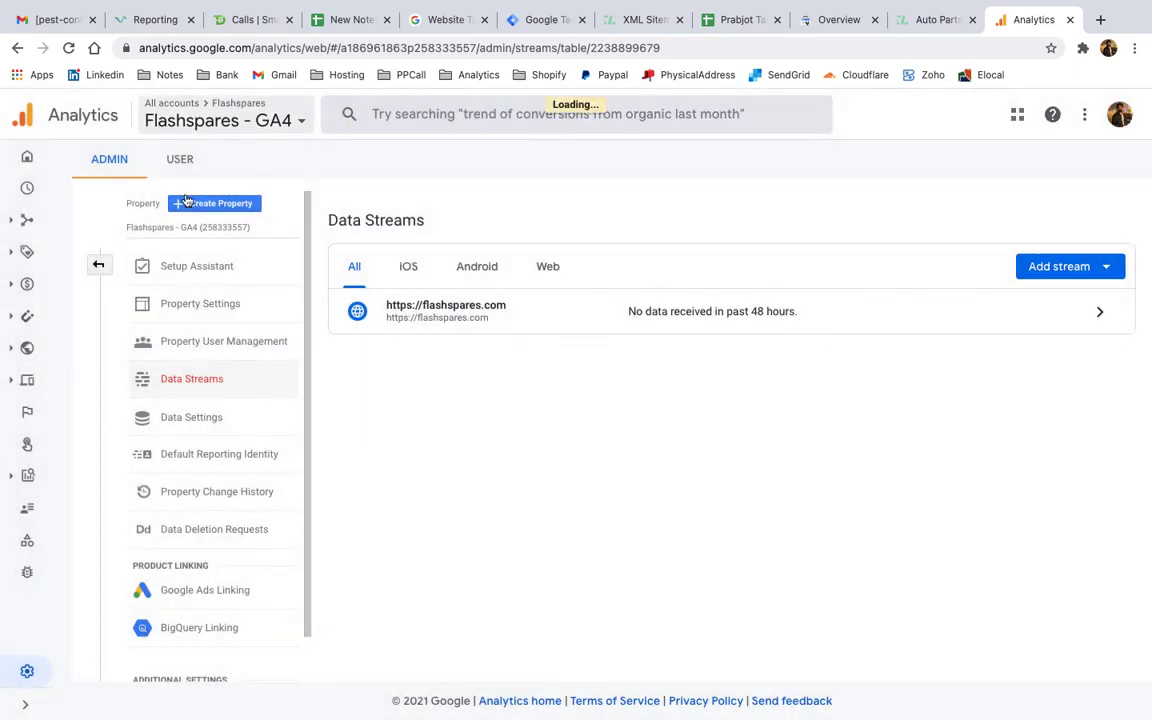
click(27, 671)
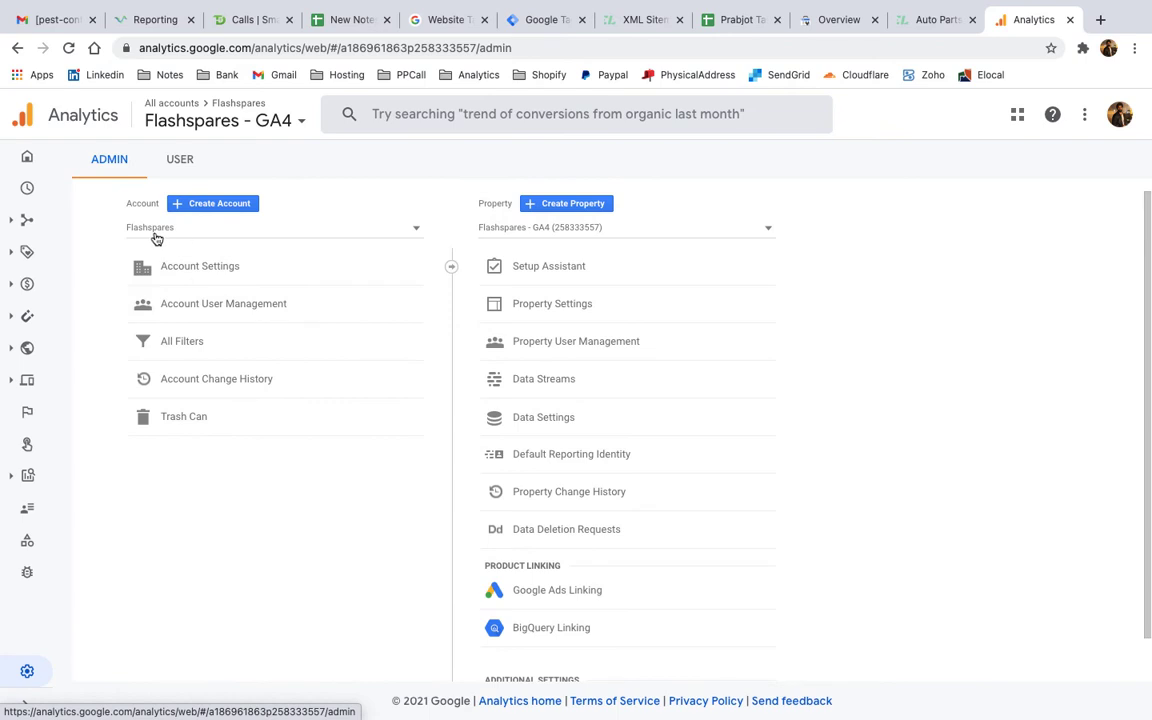
click(576, 230)
click(569, 268)
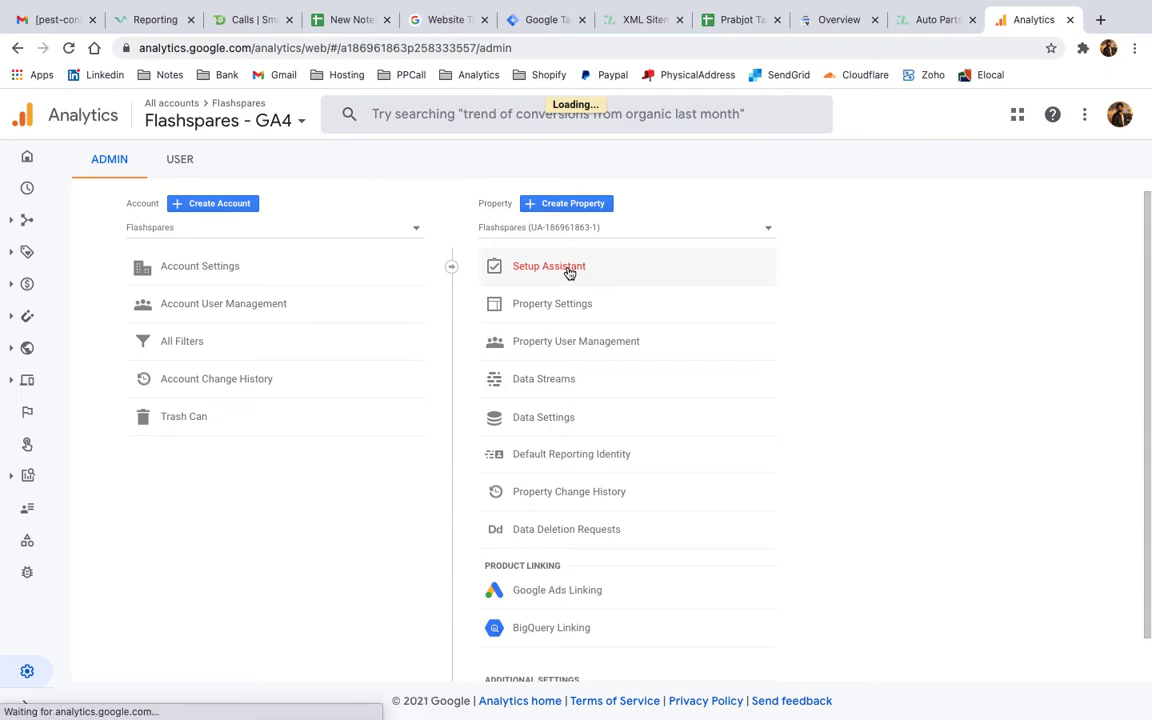
click(547, 381)
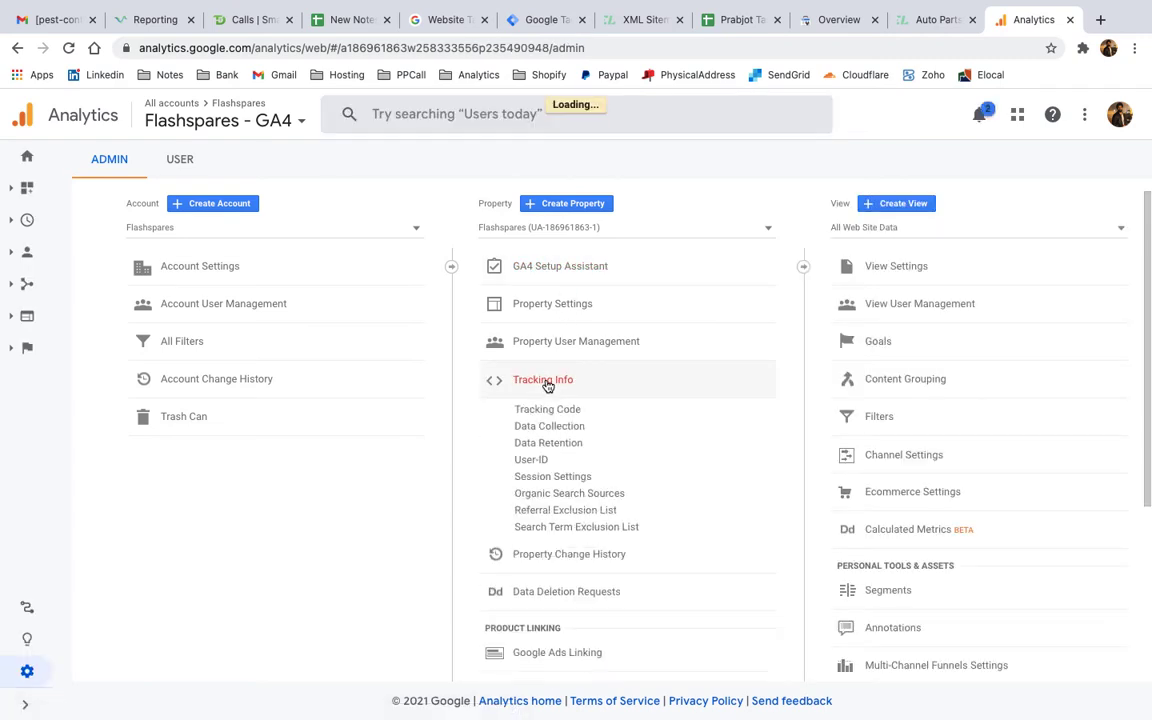
click(550, 461)
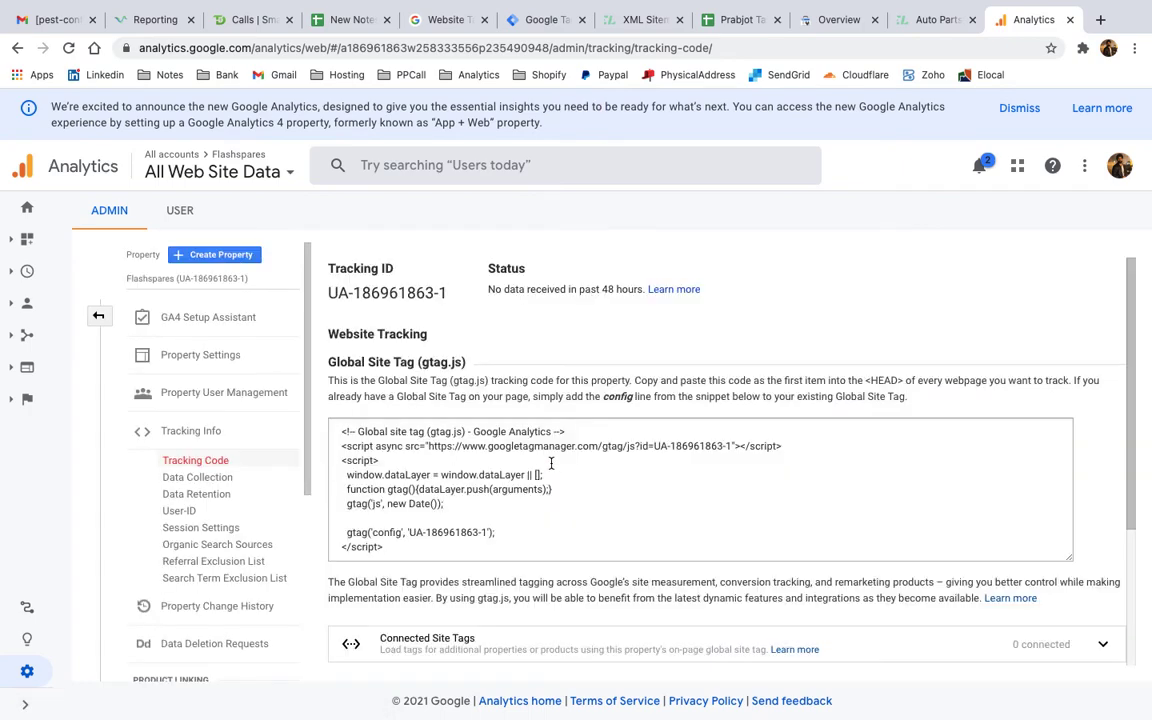
Copy the Global Site Tag snippet, switch to Sublime Text, and add the heading "Google analytics" below the measurement ID.
click(550, 463)
scroll(550, 463, down, 3)
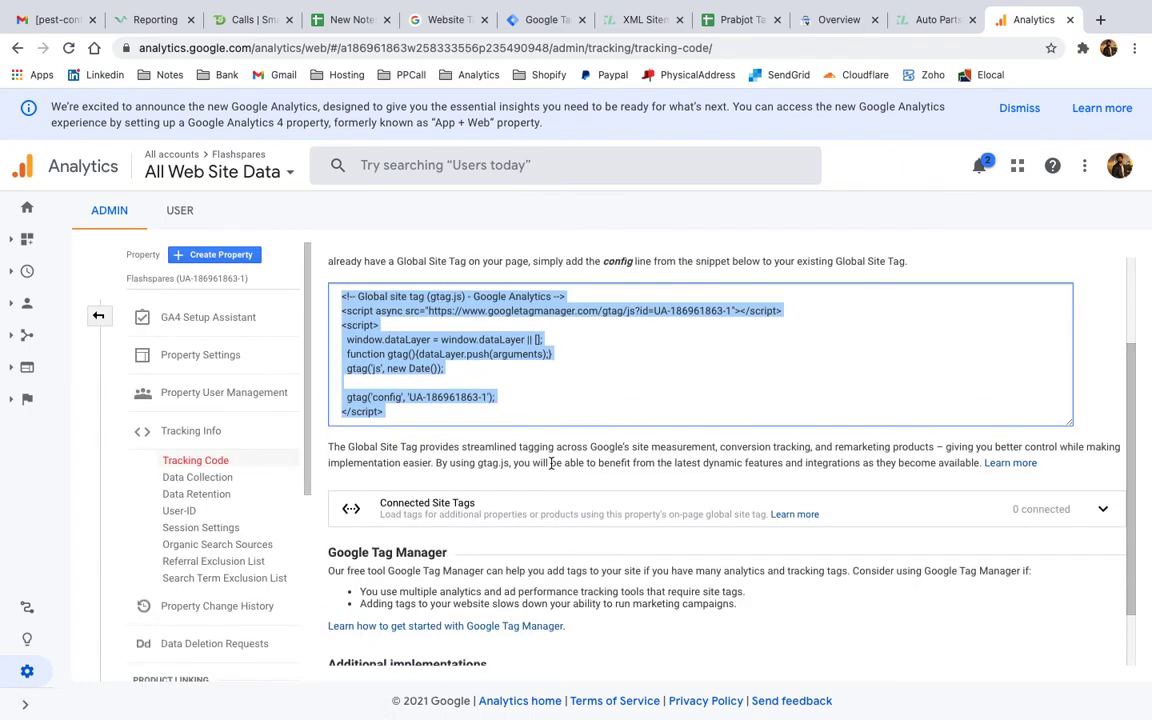
key(ctrl+Left)
key(Return)
key(Return)
key(Return)
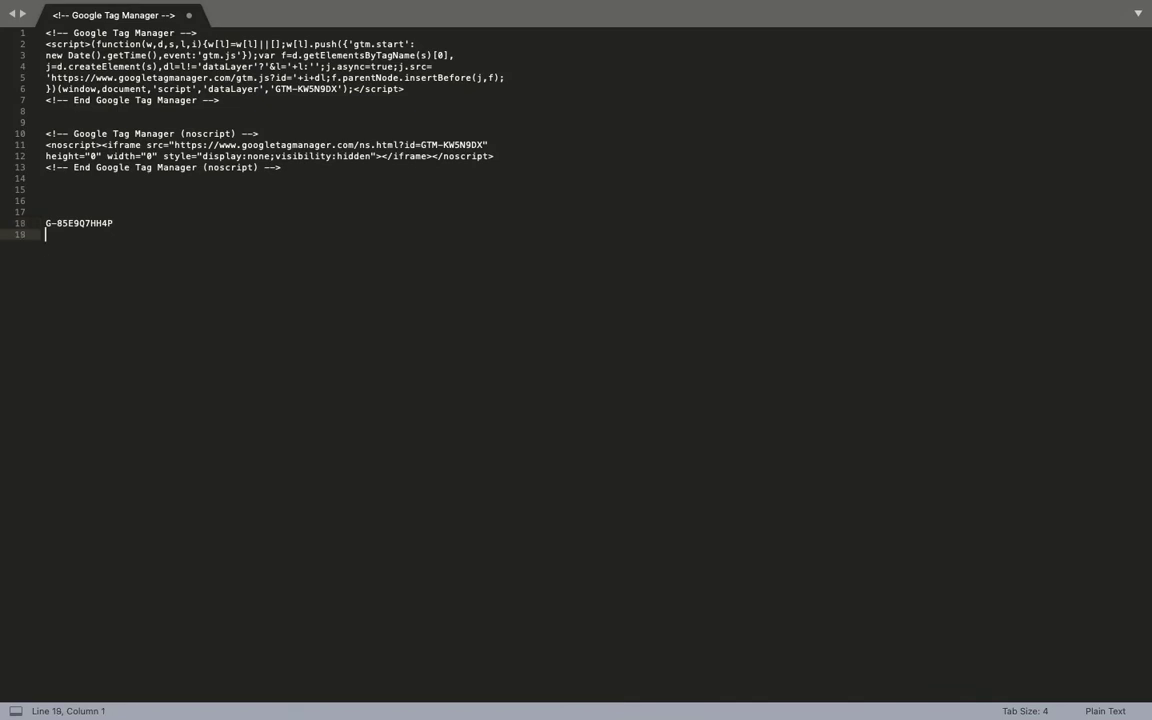
text(Google ana)
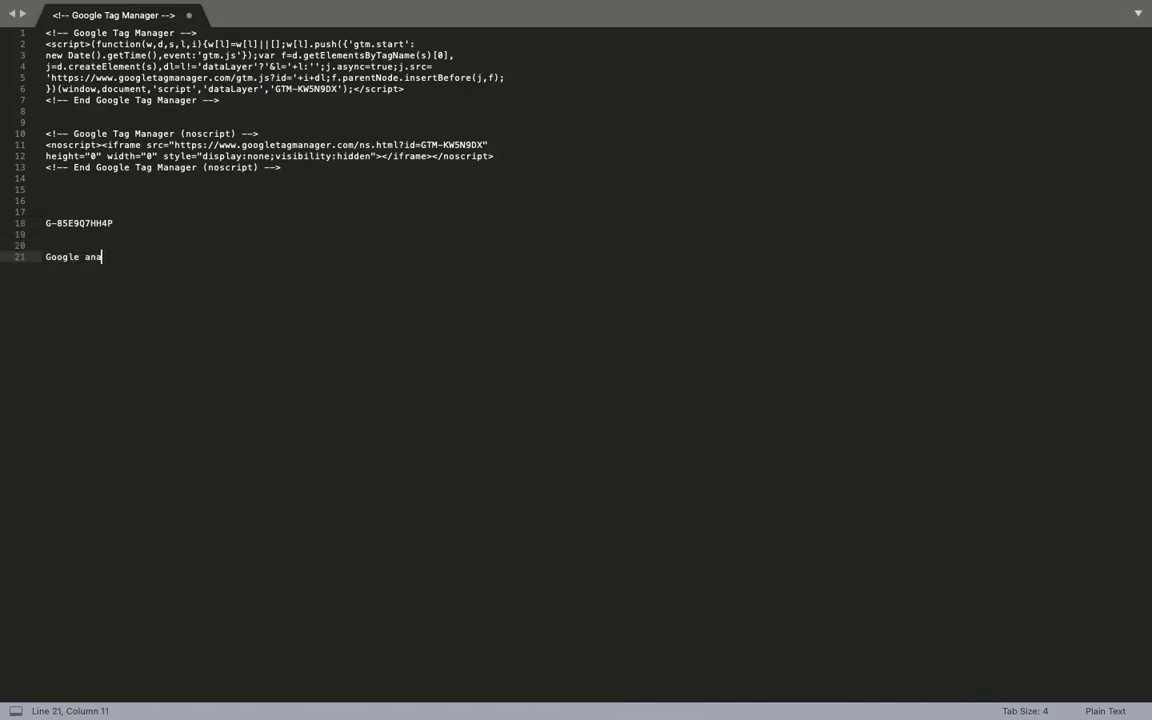
text(lutics)
key(BackSpace)
key(BackSpace)
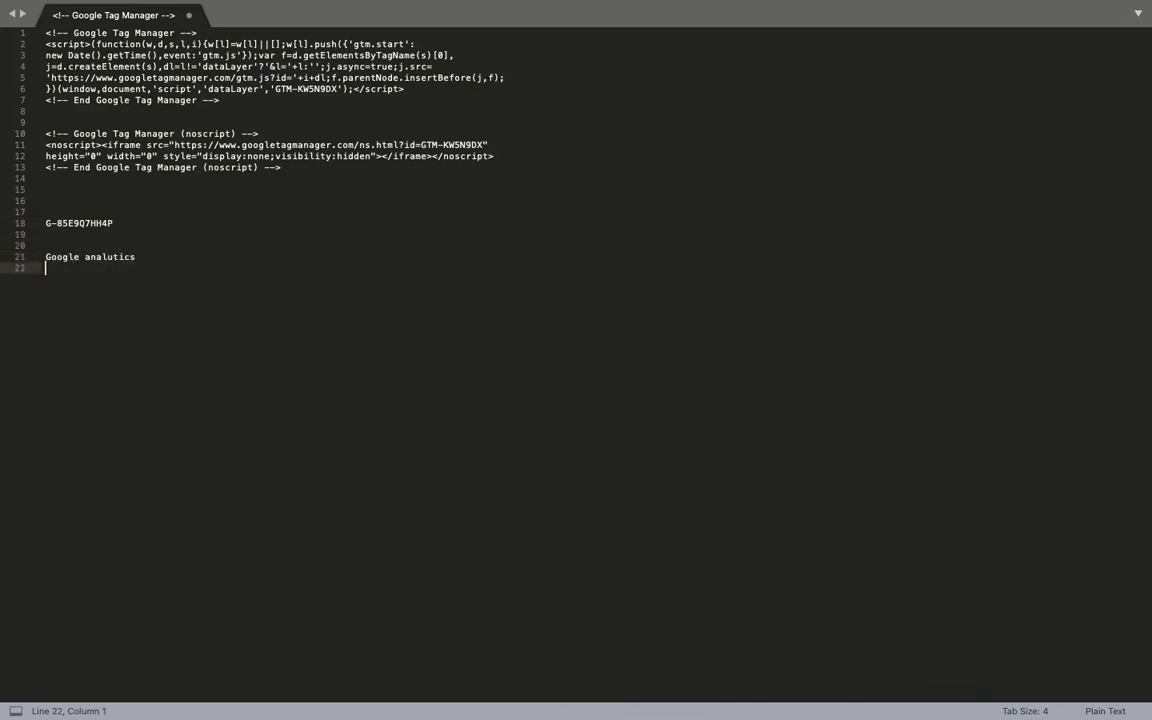
Paste the Global Site Tag snippet below the Google analytics heading, copy the pasted code, and return to the browser.
key(Return)
key(Return)
key(super+v)
drag(99, 372, 38, 283)
key(ctrl+c)
key(super+Tab)
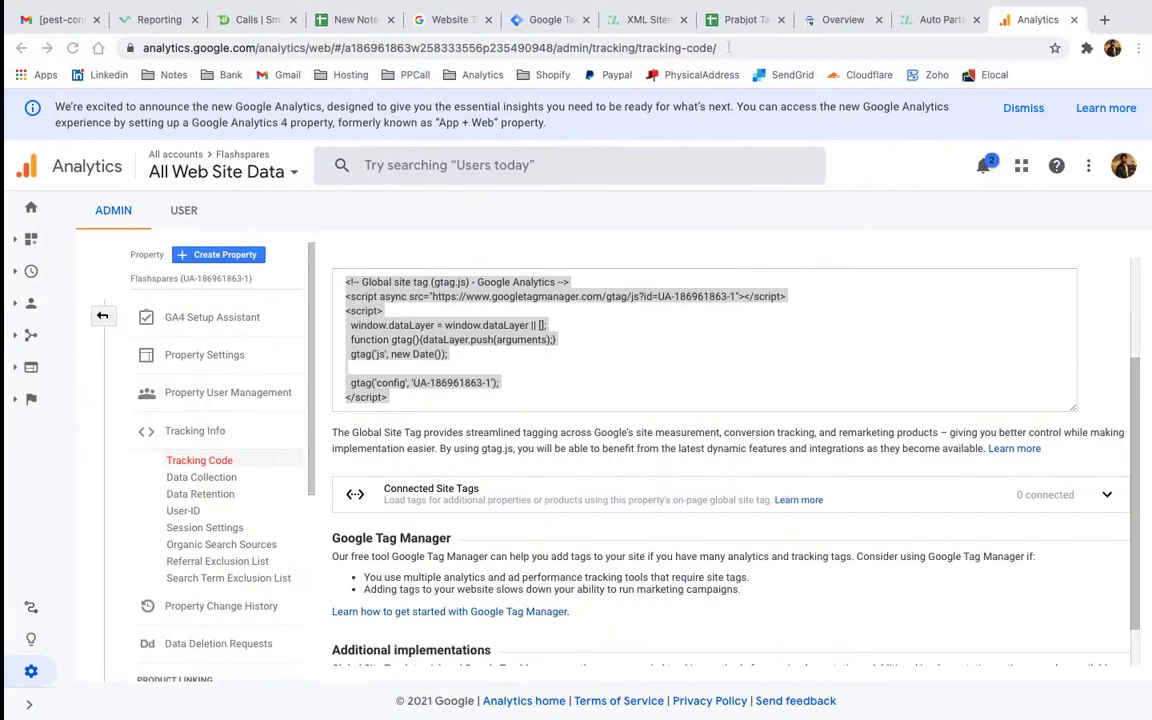
Create a new tag in the Flashspares.com Tag Manager workspace and name it "GA - Universal Tag".
click(540, 28)
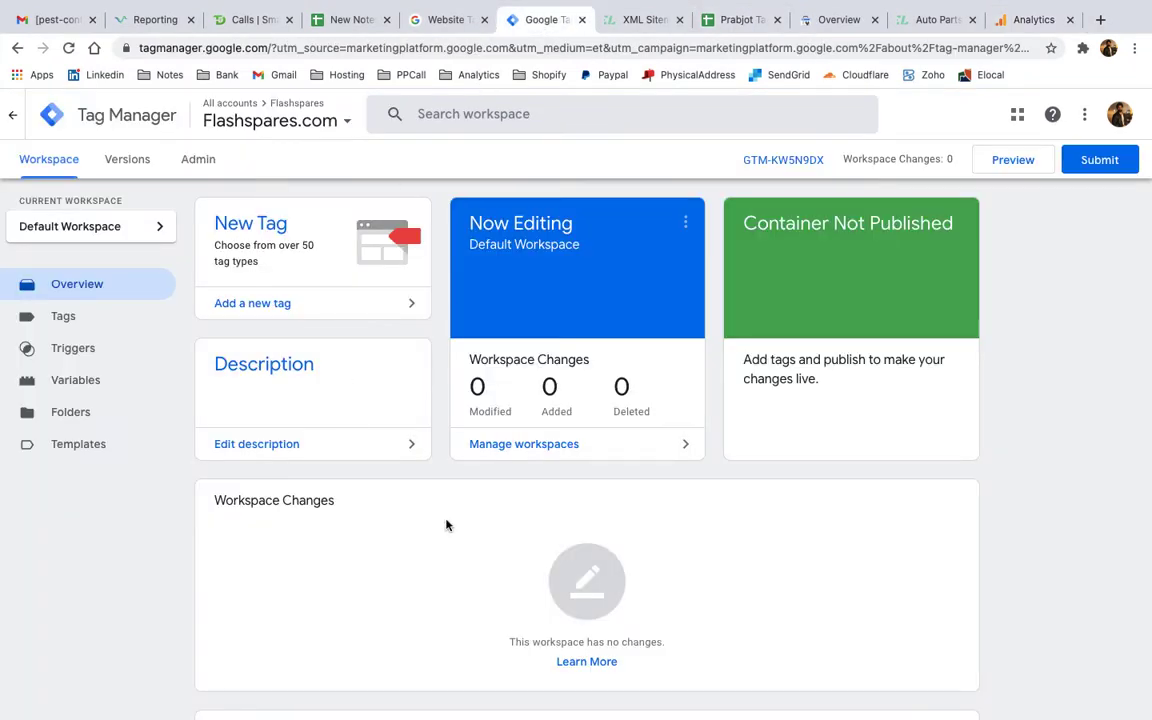
click(63, 318)
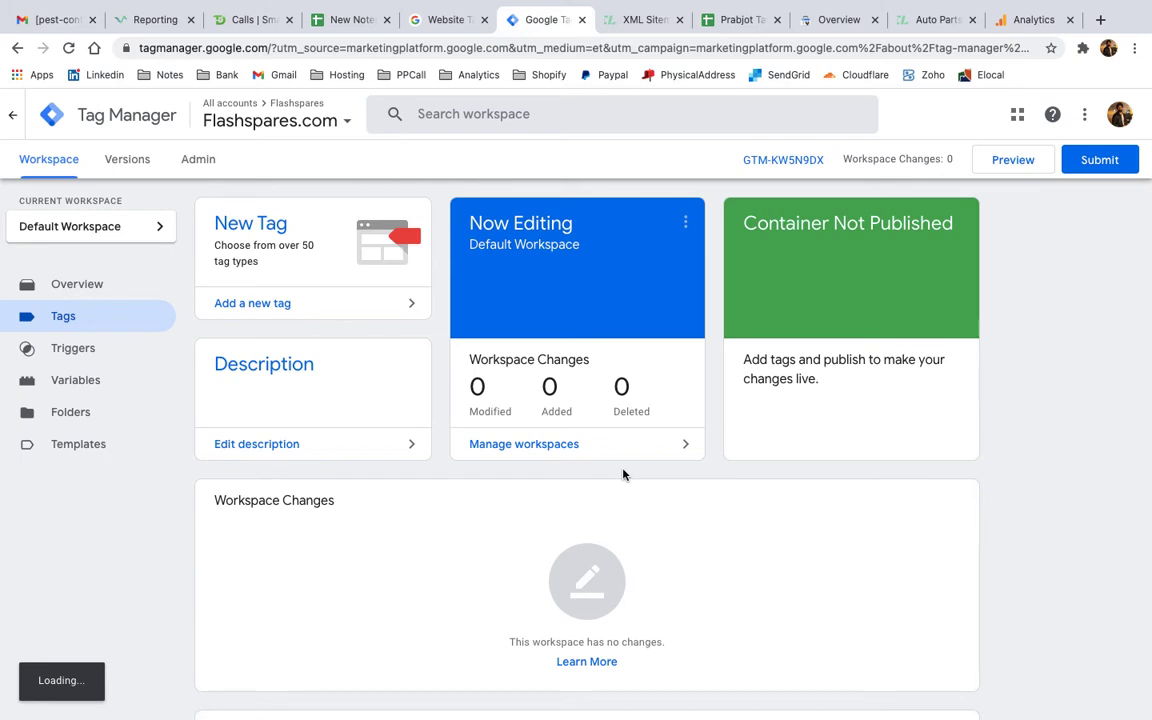
scroll(623, 474, down, 1)
click(933, 222)
click(296, 114)
text(GA - U)
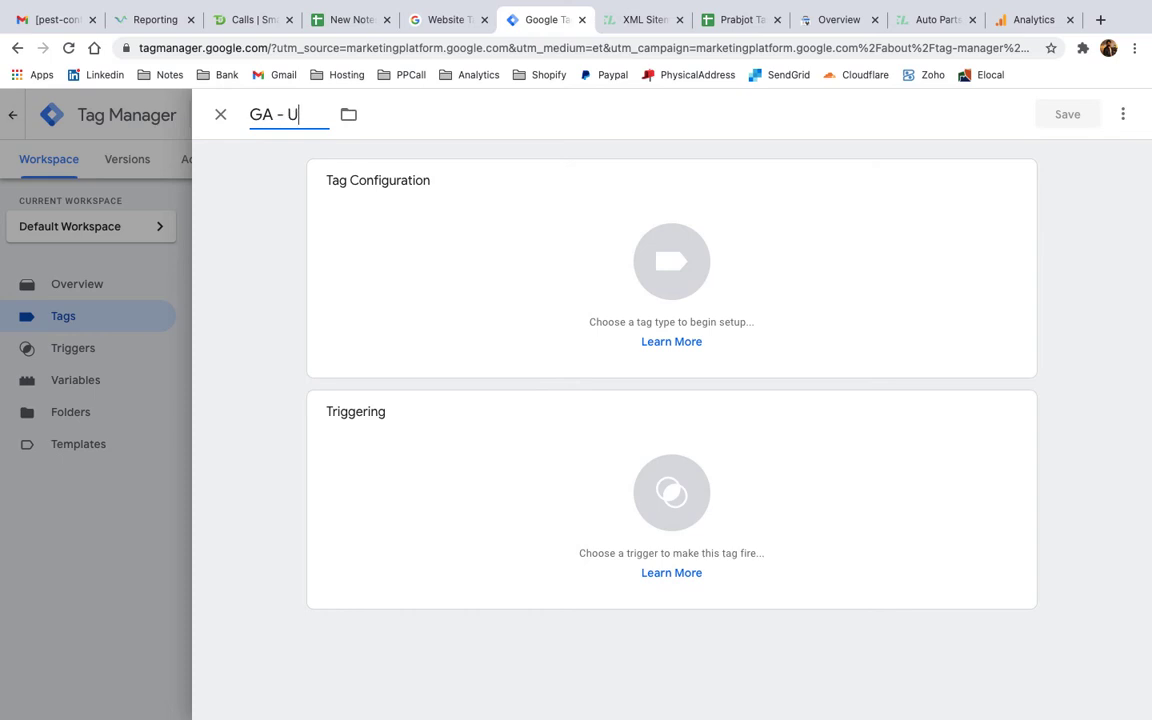
text(niversal Tag)
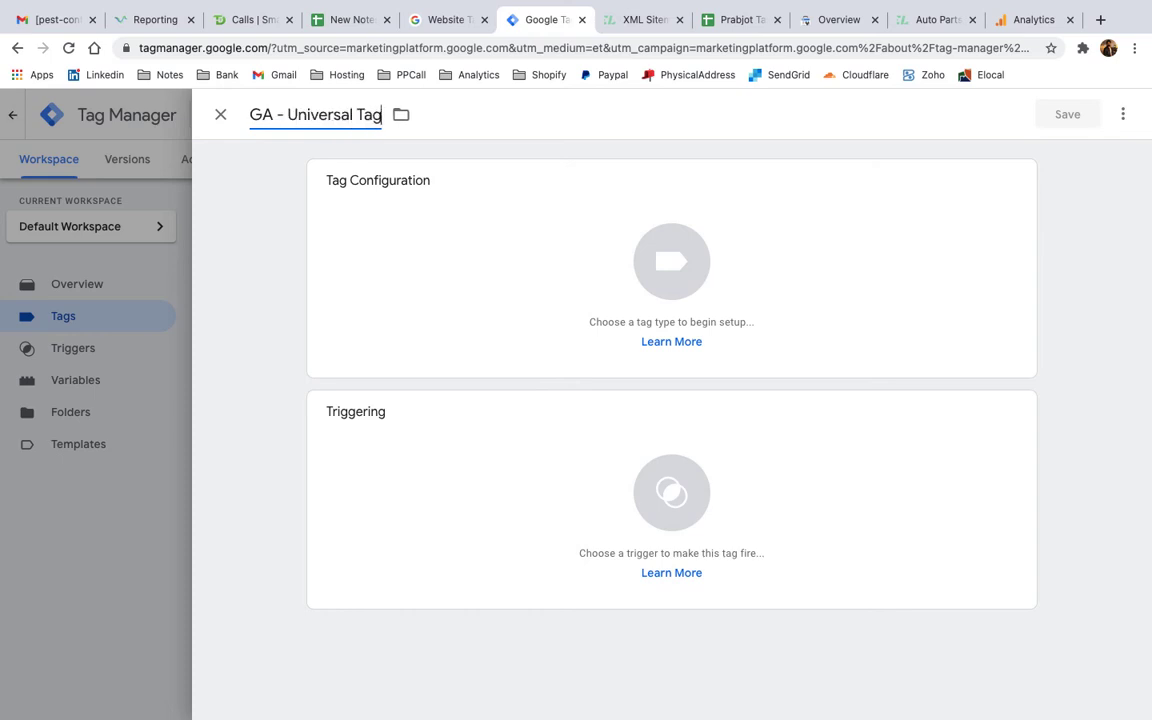
Set the tag type to Custom HTML and paste the Global Site Tag code as the tag's HTML.
click(671, 283)
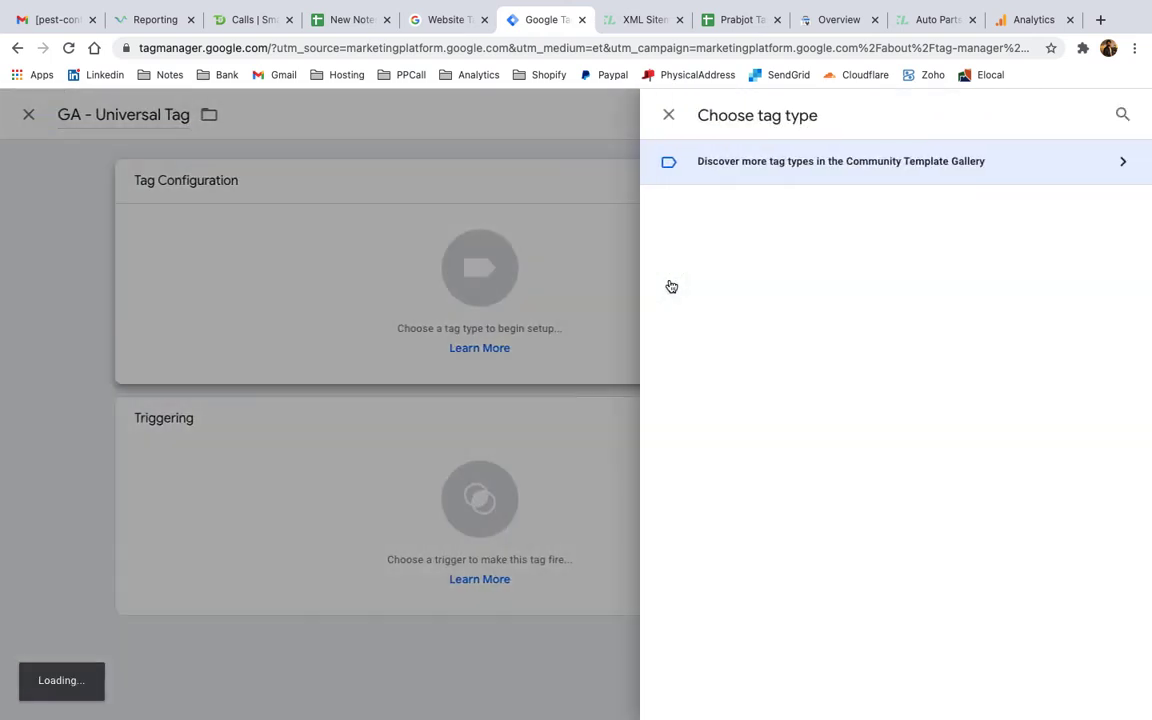
click(800, 171)
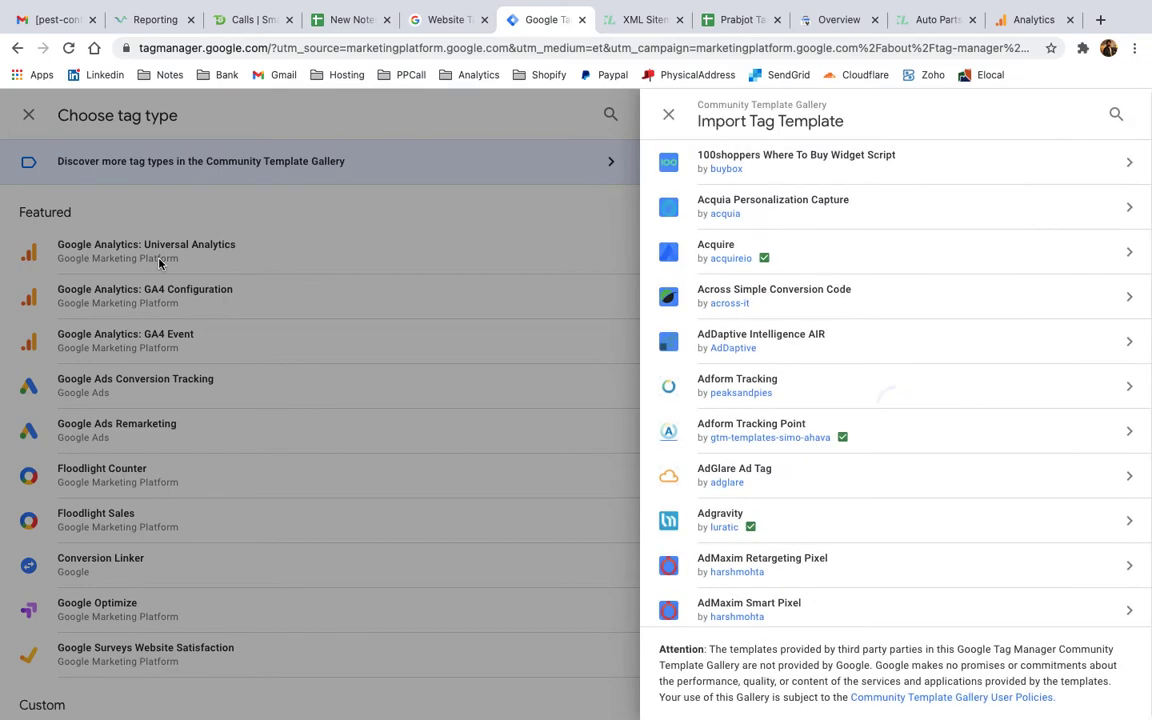
click(605, 106)
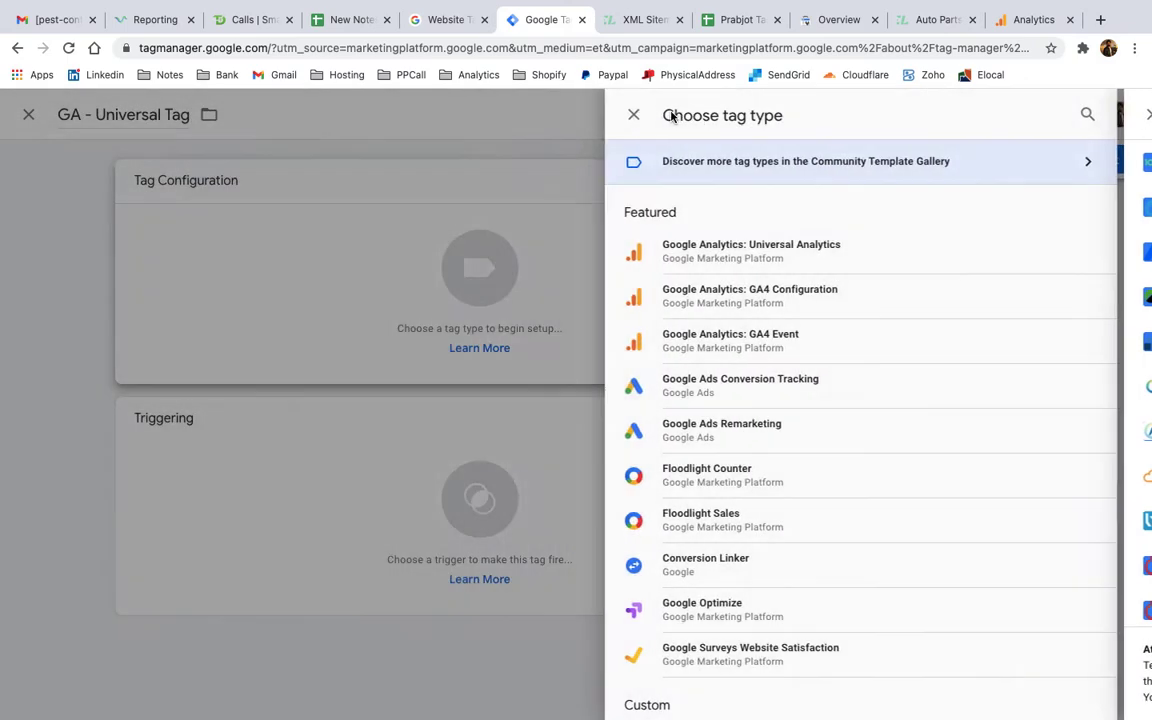
scroll(874, 514, down, 3)
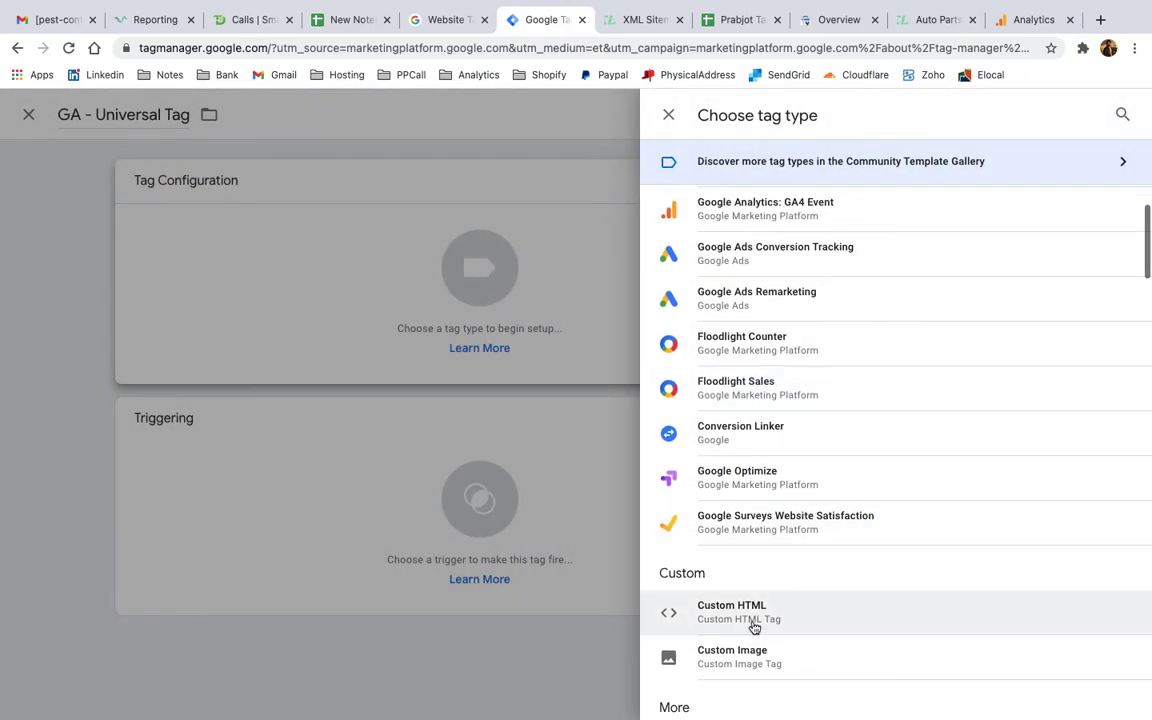
click(744, 627)
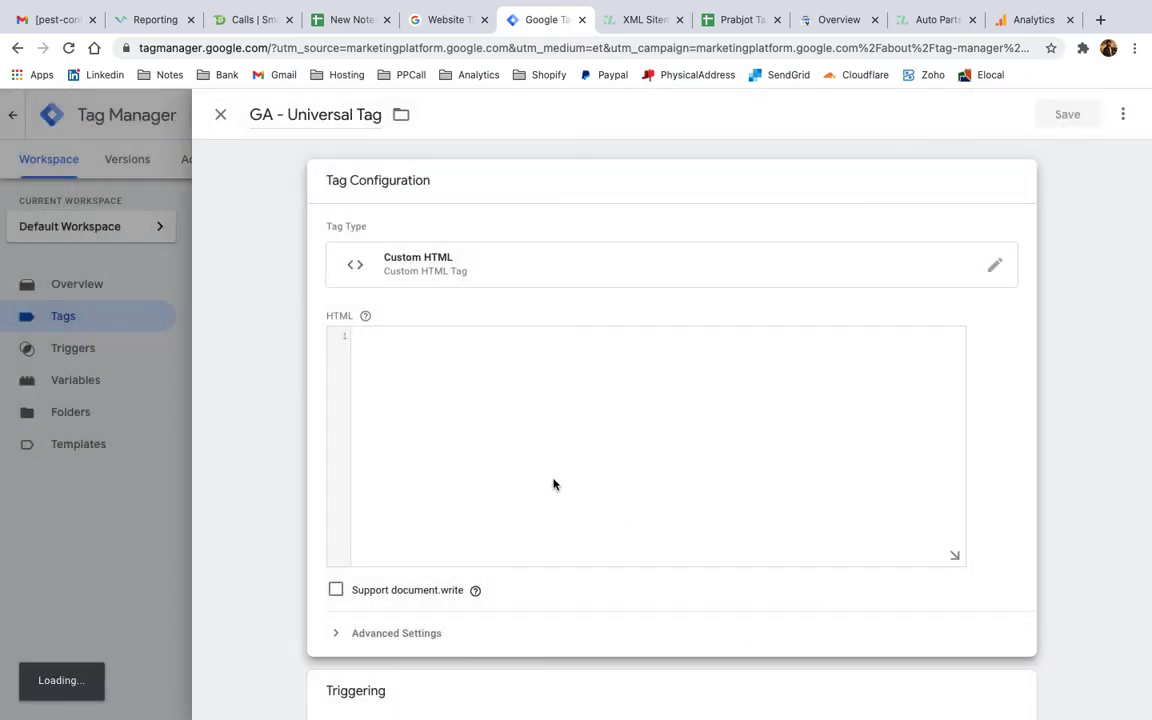
click(446, 384)
key(ctrl+v)
Add the All Pages trigger to the GA - Universal Tag and save the tag.
scroll(446, 380, down, 2)
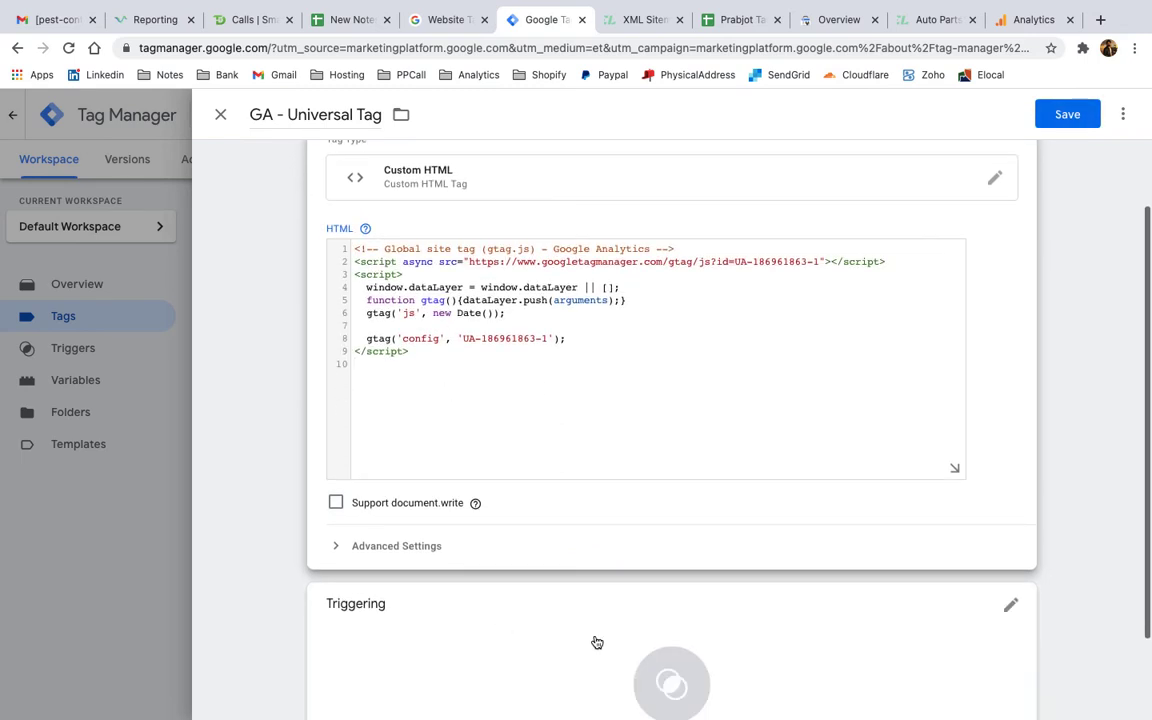
scroll(553, 630, down, 1)
scroll(442, 532, down, 1)
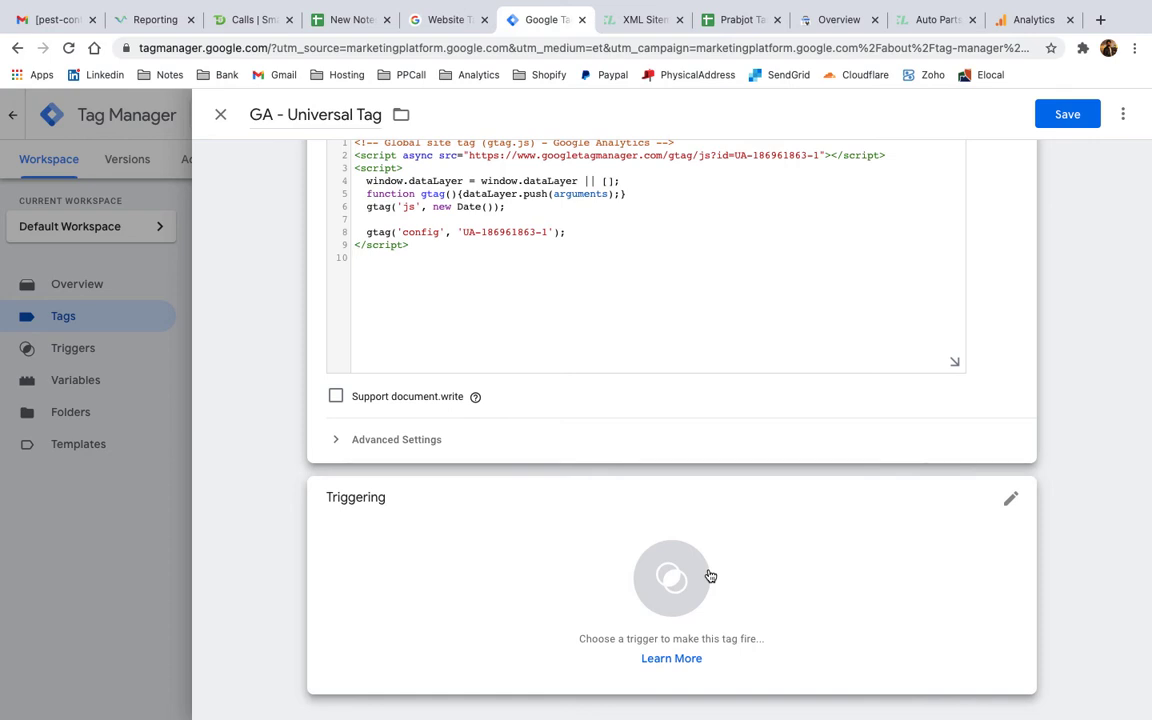
click(710, 576)
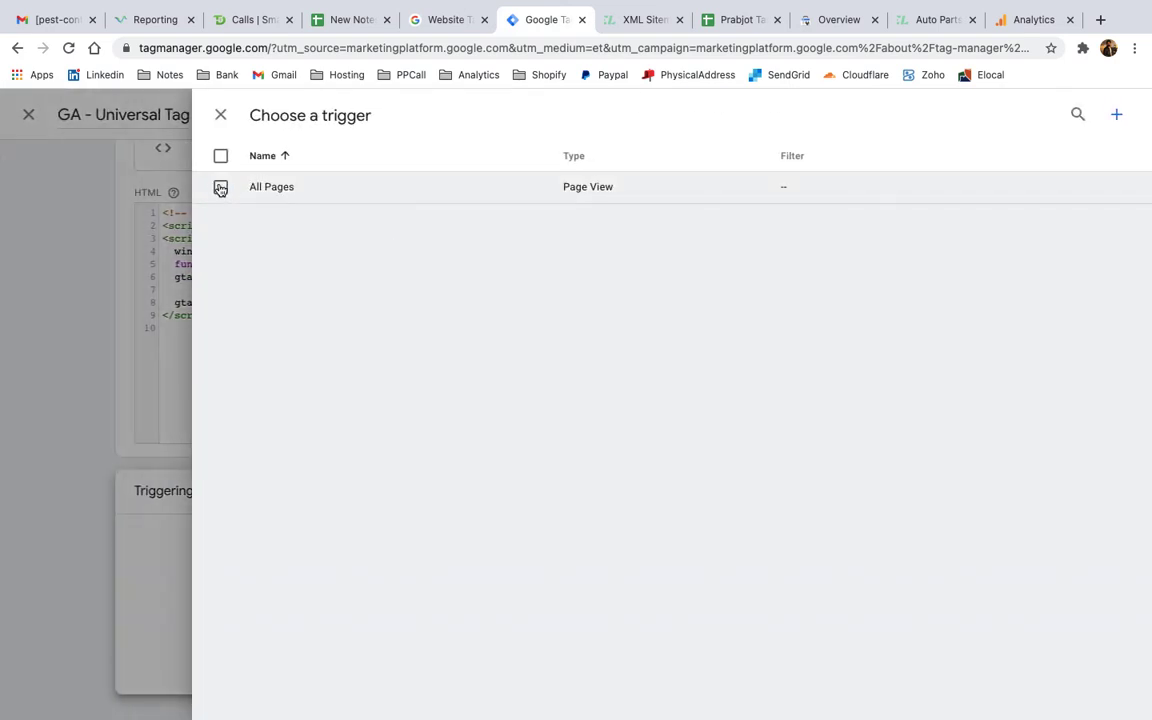
click(221, 188)
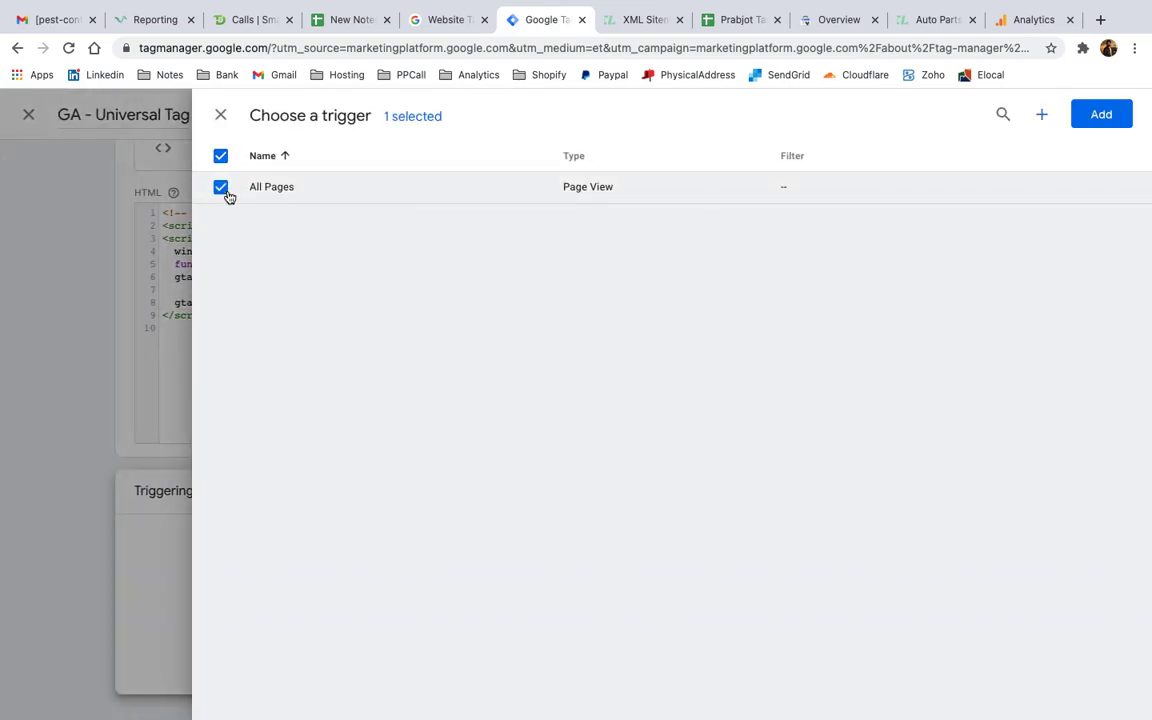
click(1102, 116)
click(1068, 116)
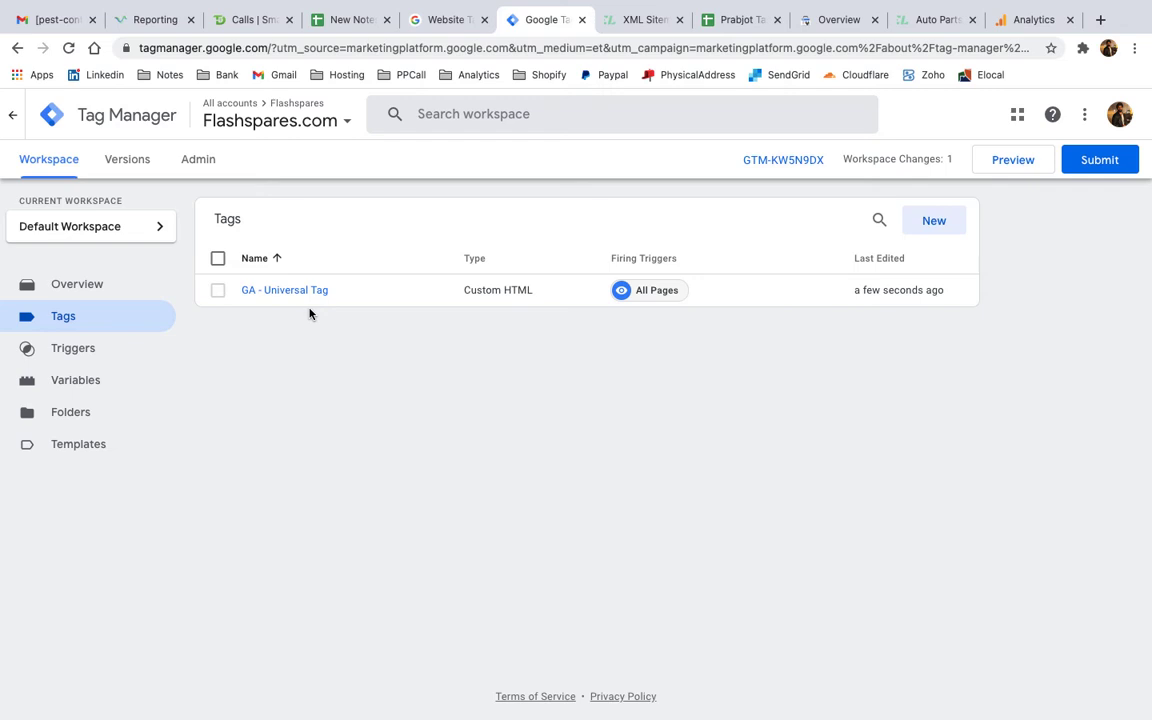
Open Facebook in a new browser tab and go through Ads Manager to Events Manager.
click(1100, 20)
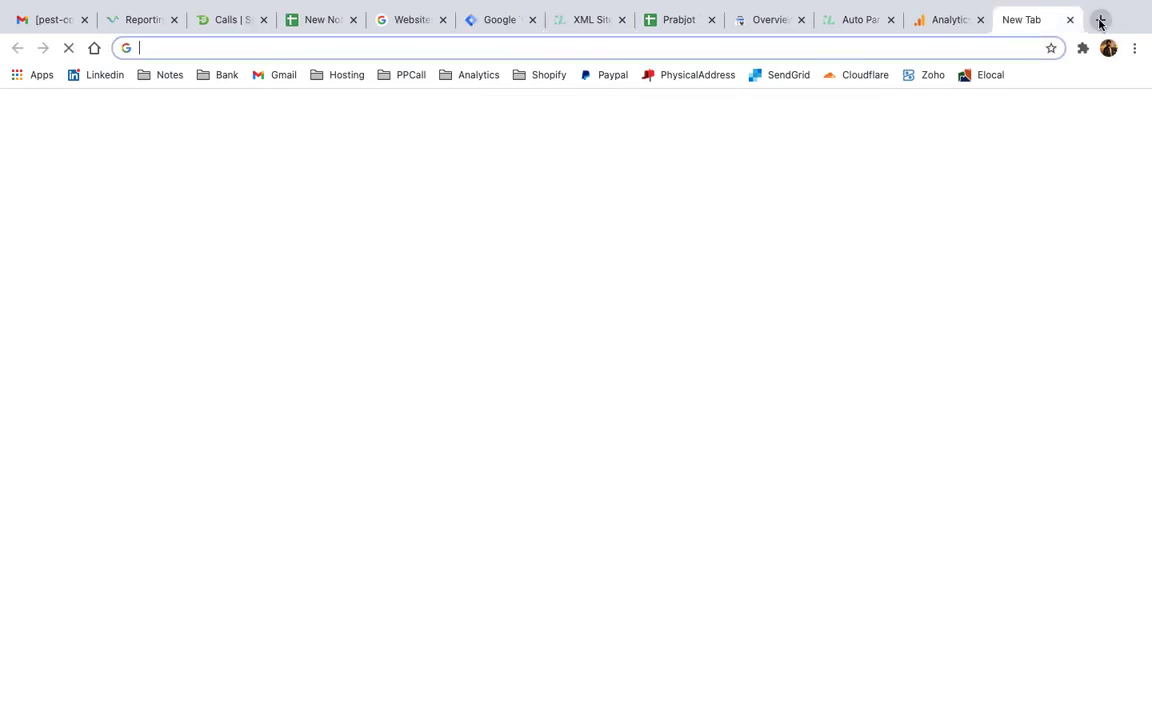
text(face)
key(Return)
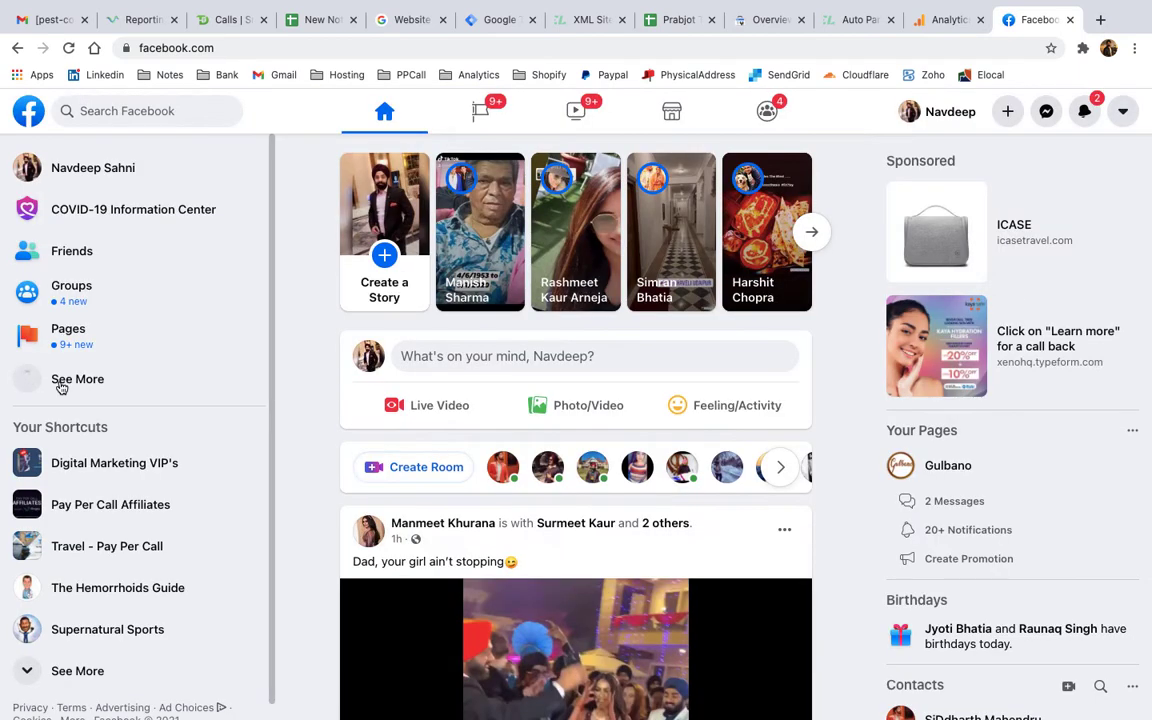
click(57, 380)
click(110, 436)
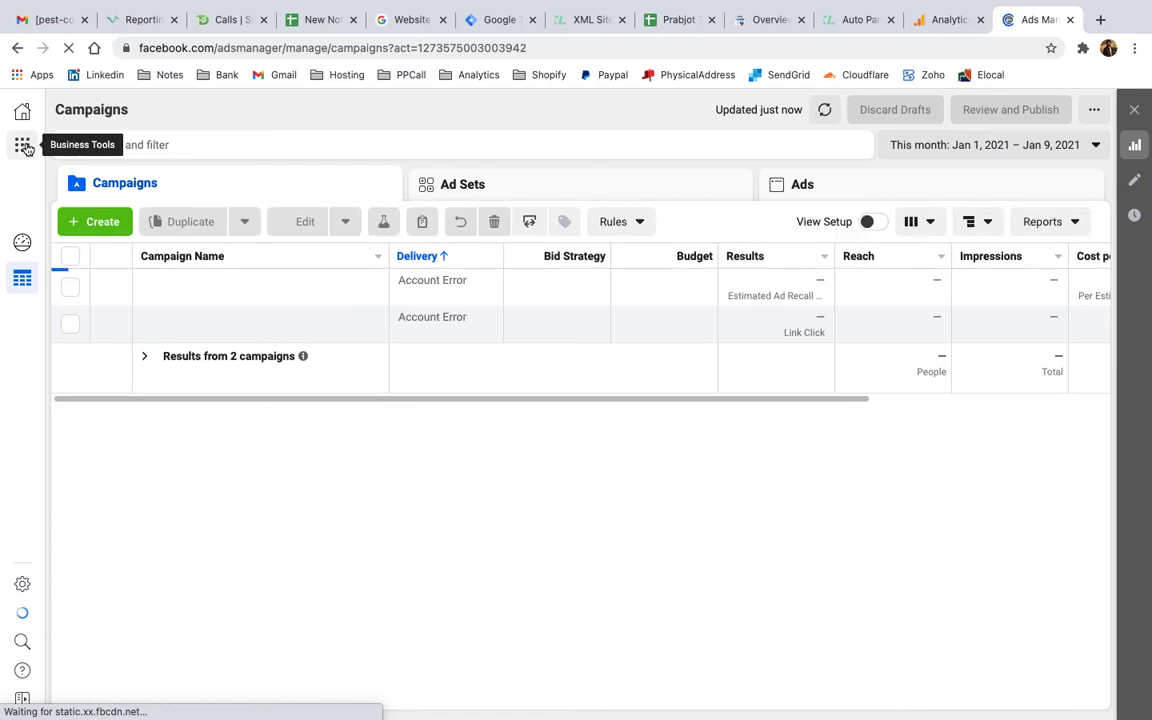
click(24, 146)
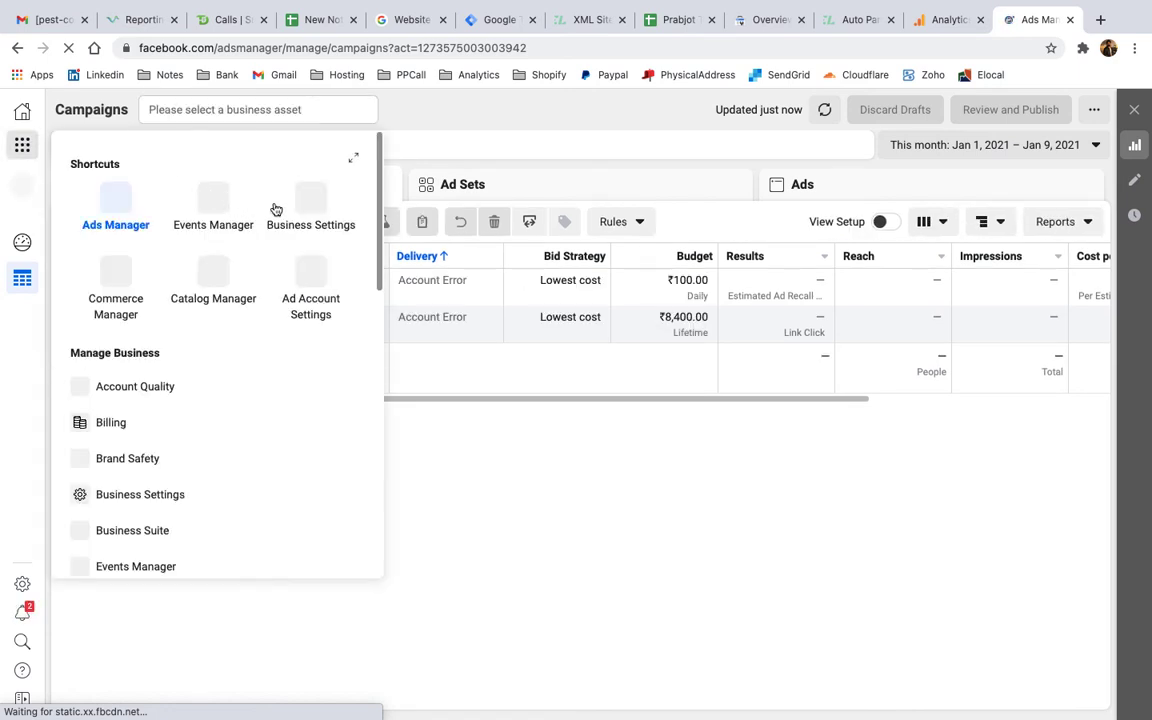
click(220, 205)
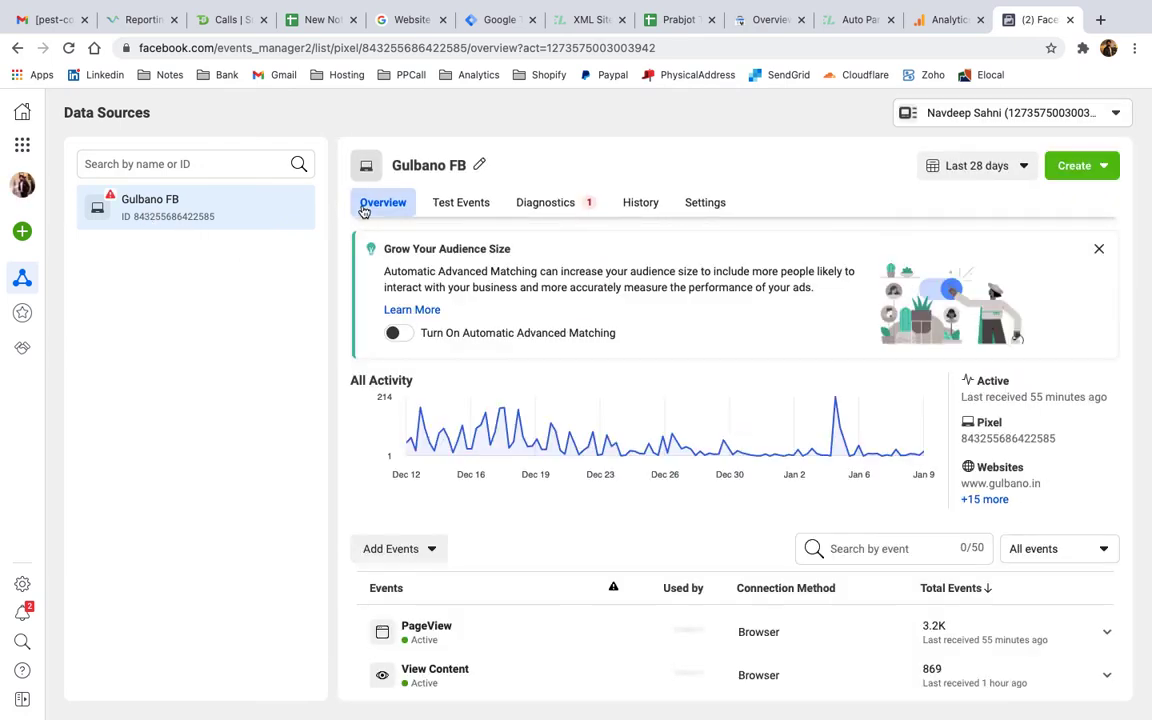
Start adding website events for the Gulbano FB pixel, choose manual code installation, and copy the pixel base code.
scroll(491, 372, down, 2)
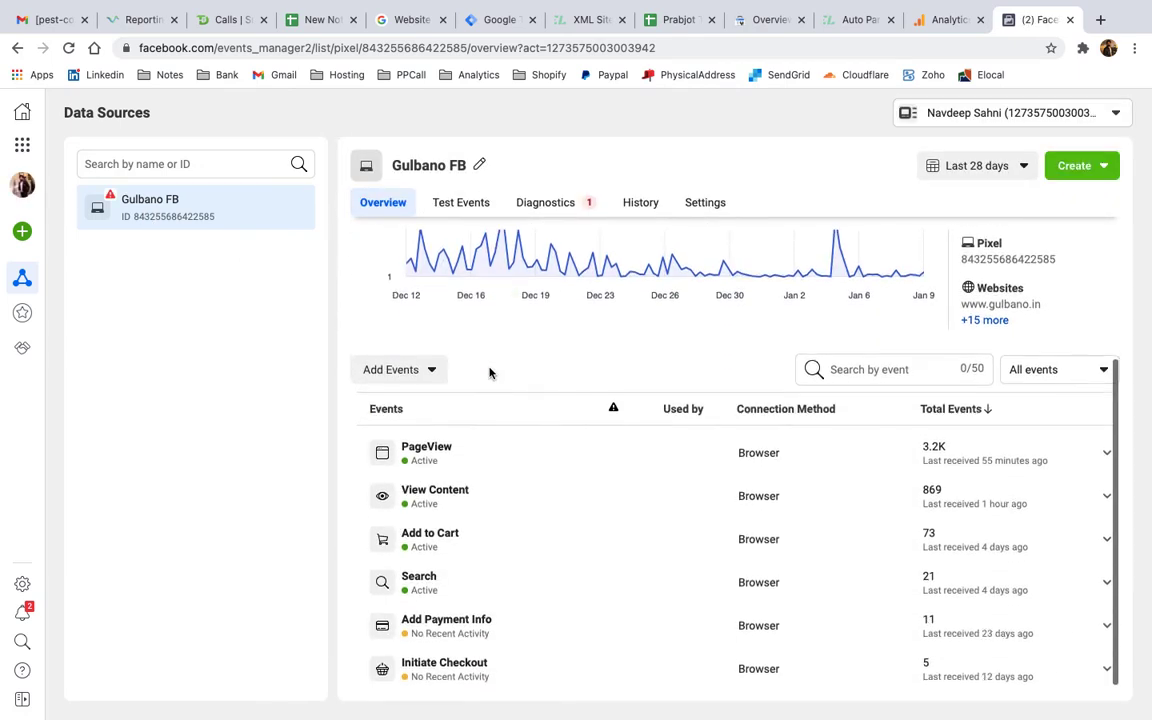
click(401, 378)
click(400, 418)
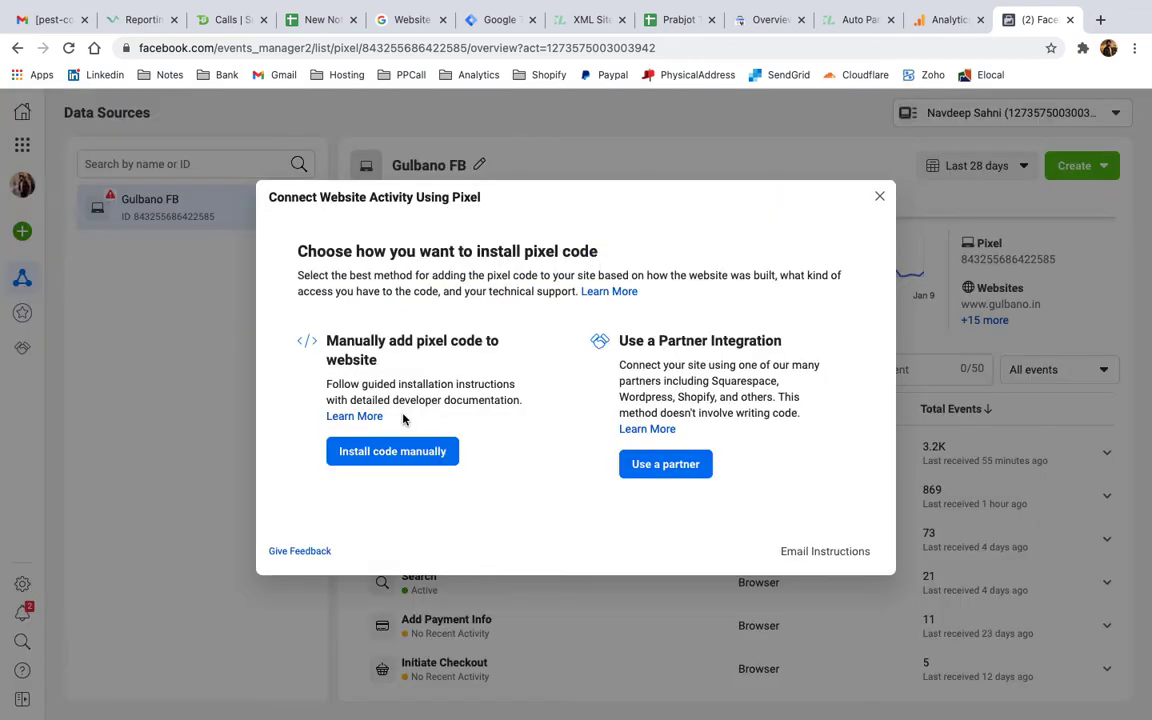
click(391, 452)
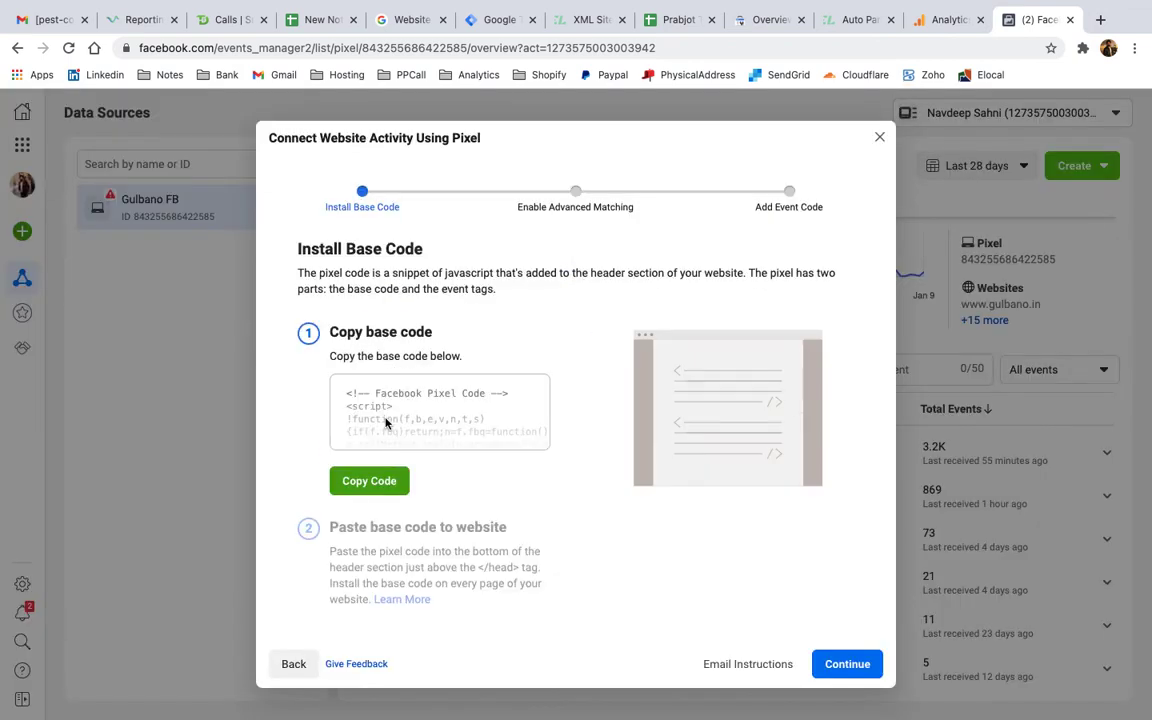
click(370, 482)
Paste the Facebook Pixel base code below the Global Site Tag snippet in Sublime Text and return to the browser.
key(super+Tab)
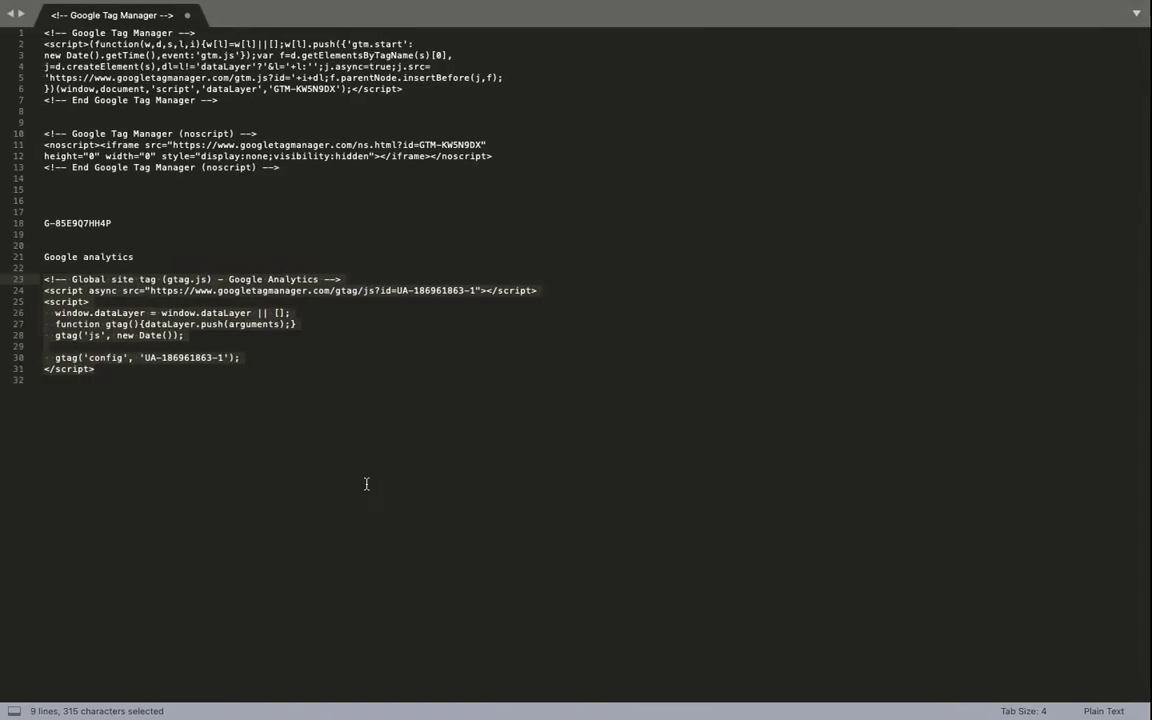
click(368, 488)
key(Return)
key(Return)
key(Return)
key(super+v)
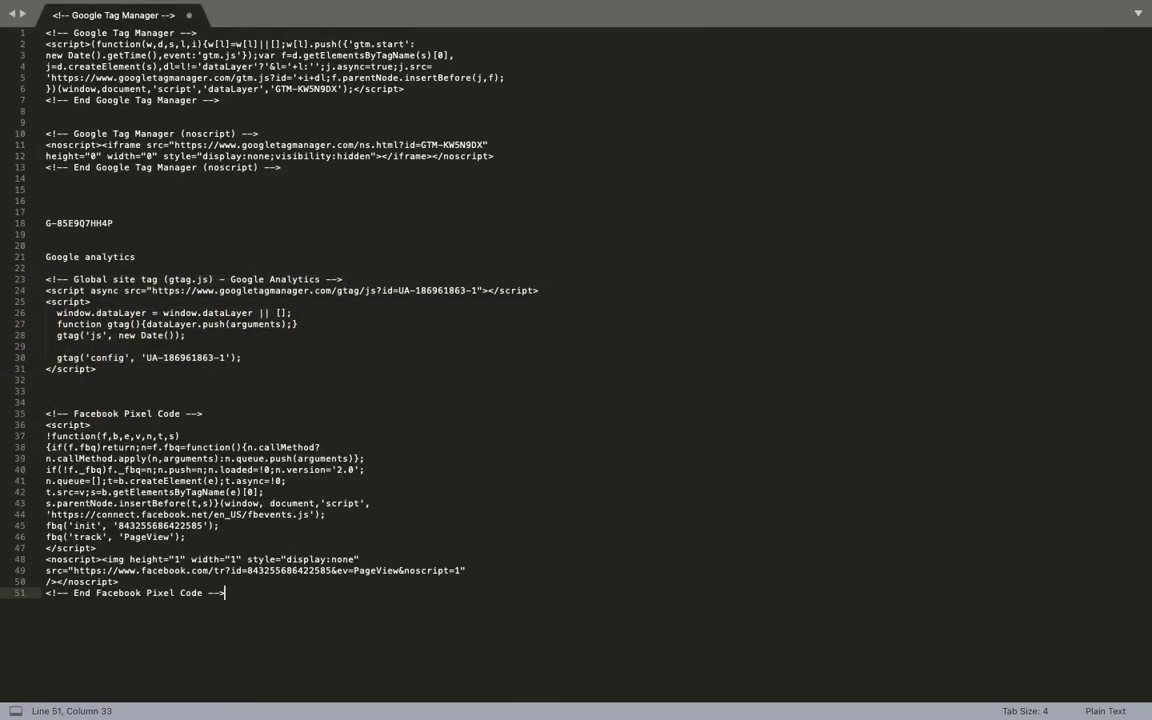
key(super+Tab)
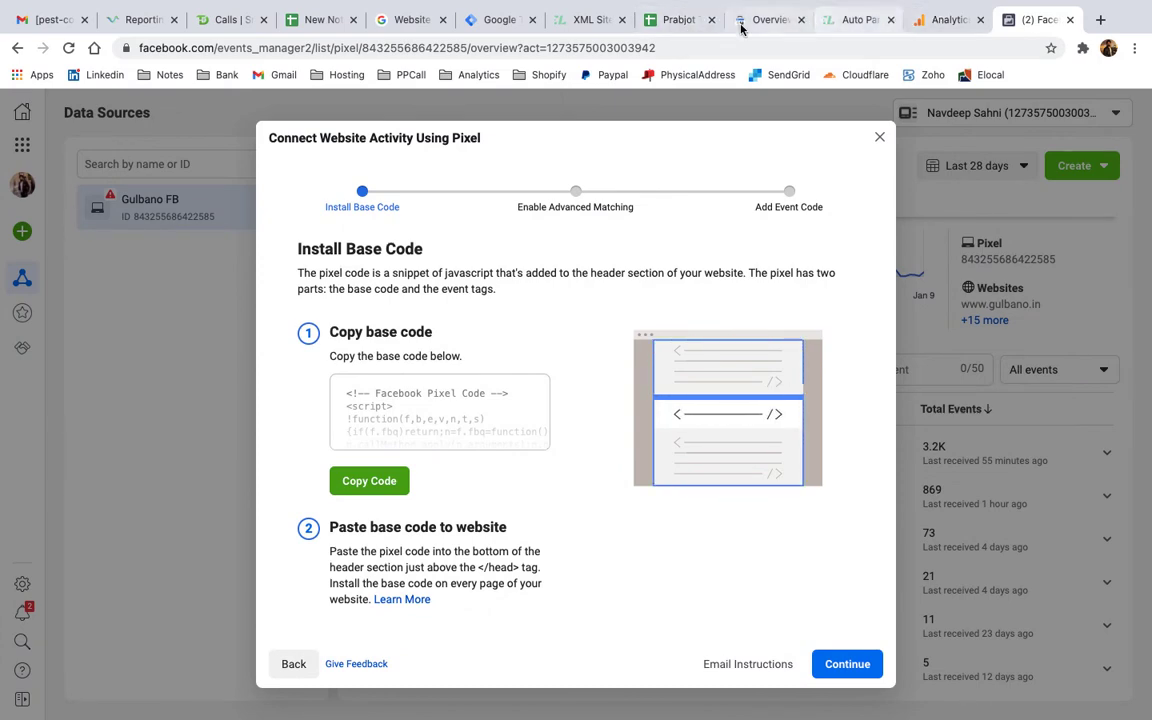
Create a new tag named Facebook in Google Tag Manager and open the search for its tag type.
click(500, 19)
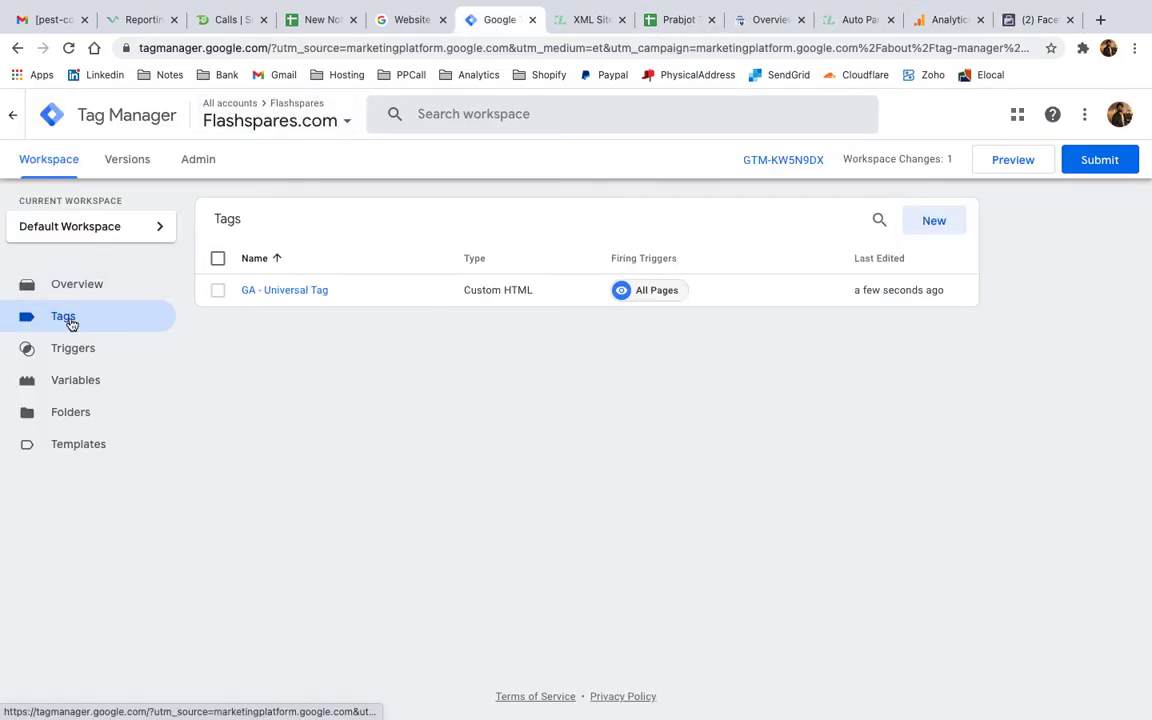
click(950, 226)
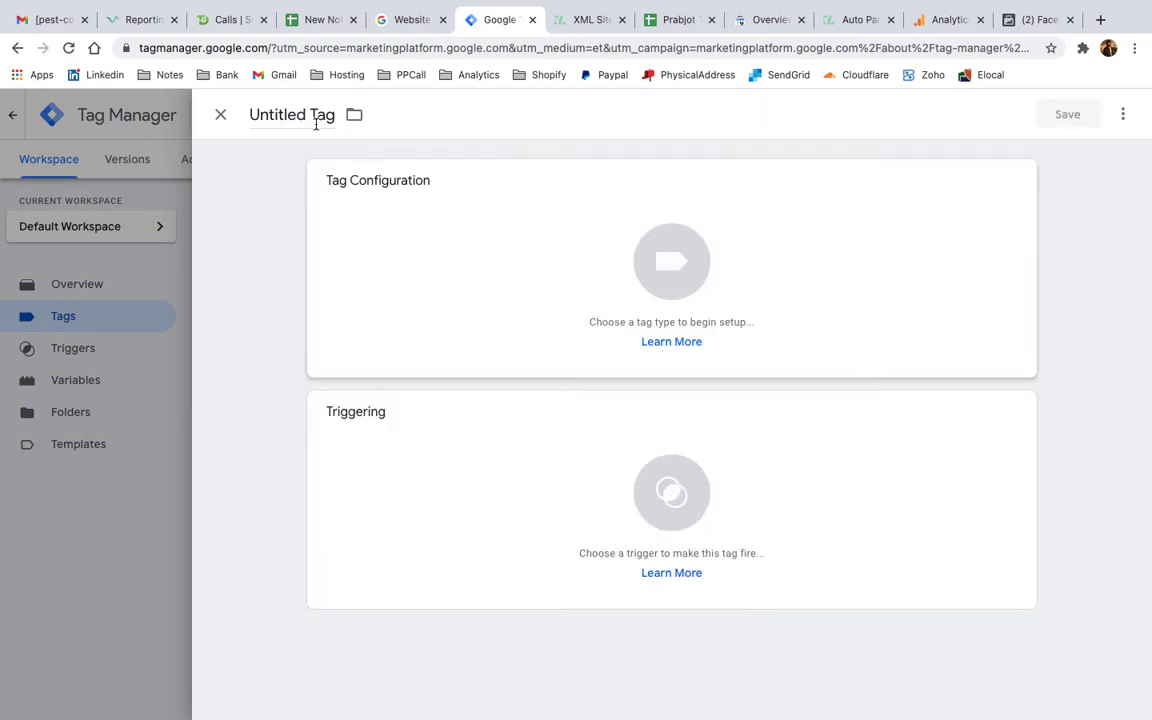
triple_click(315, 121)
text(Facebook)
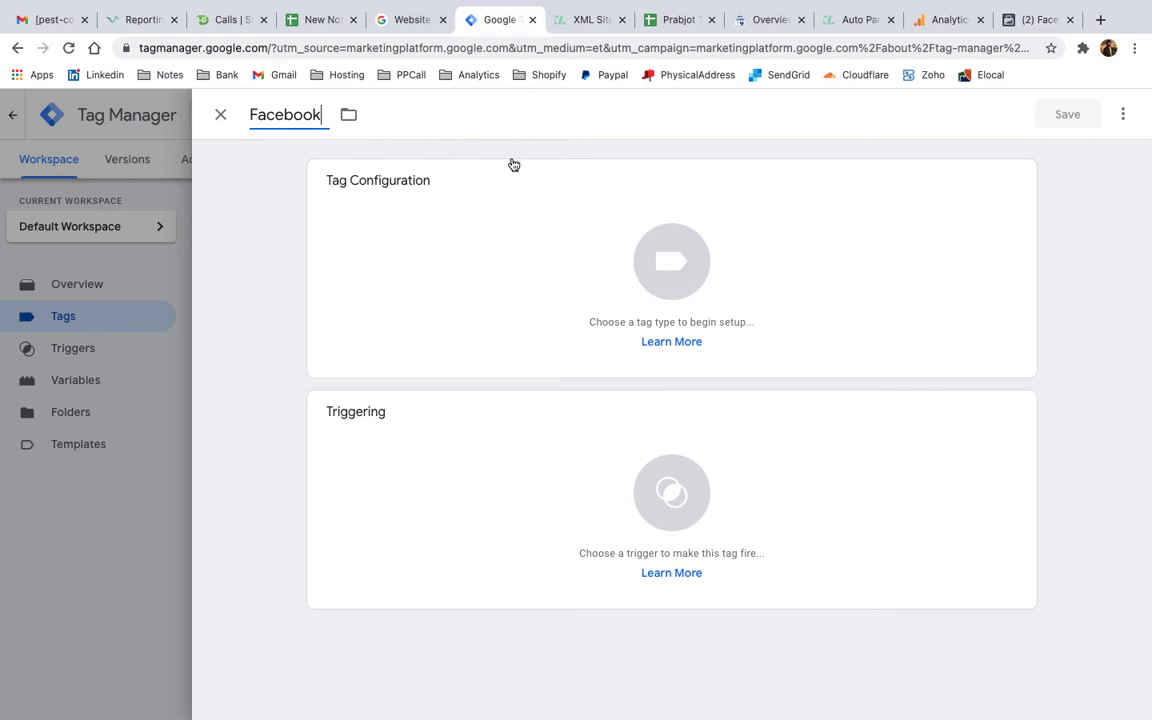
click(679, 268)
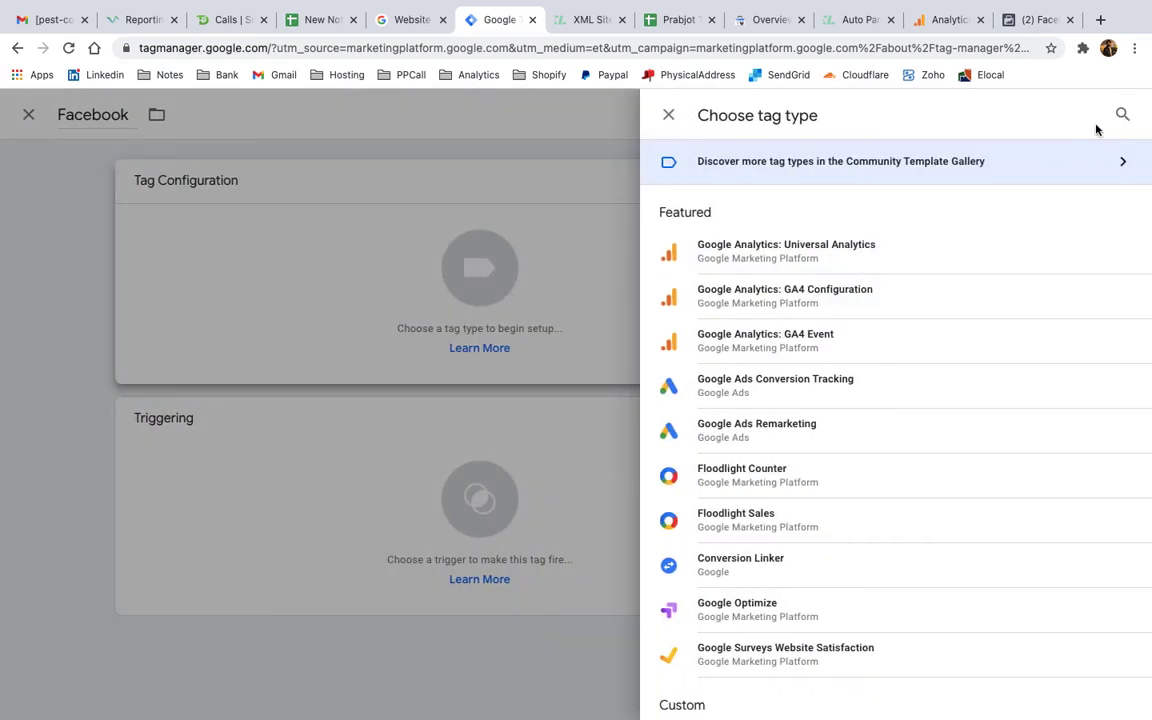
click(1121, 116)
text(face)
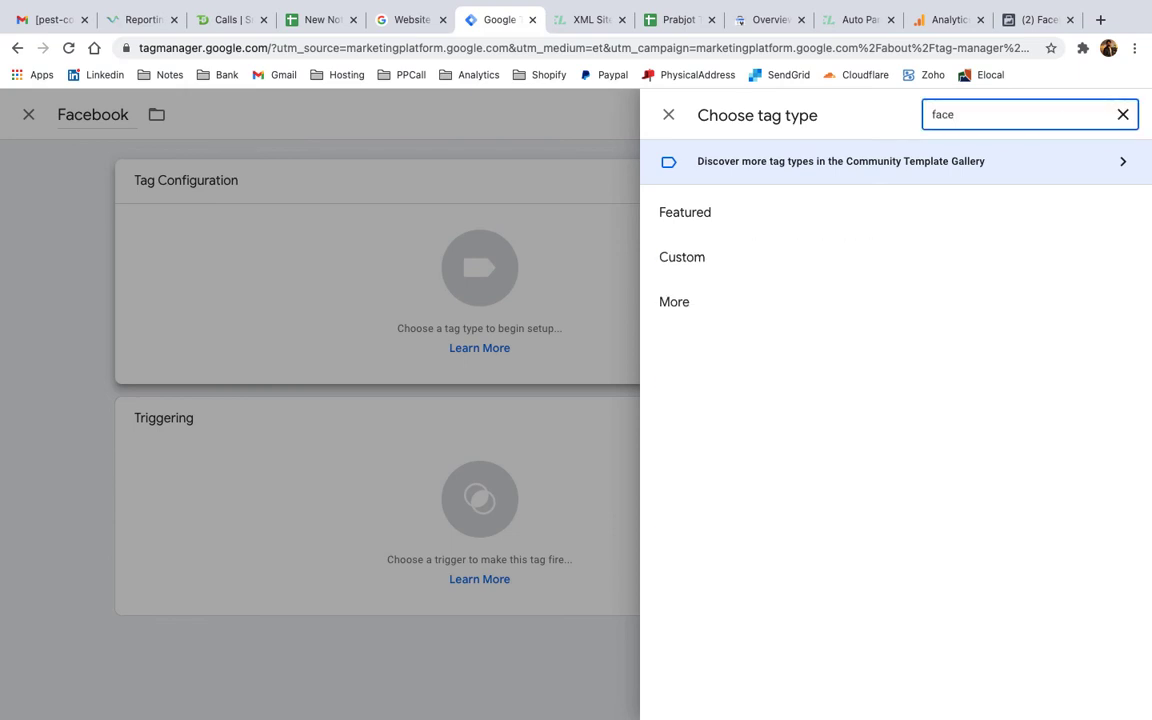
key(BackSpace)
key(BackSpace)
key(BackSpace)
key(BackSpace)
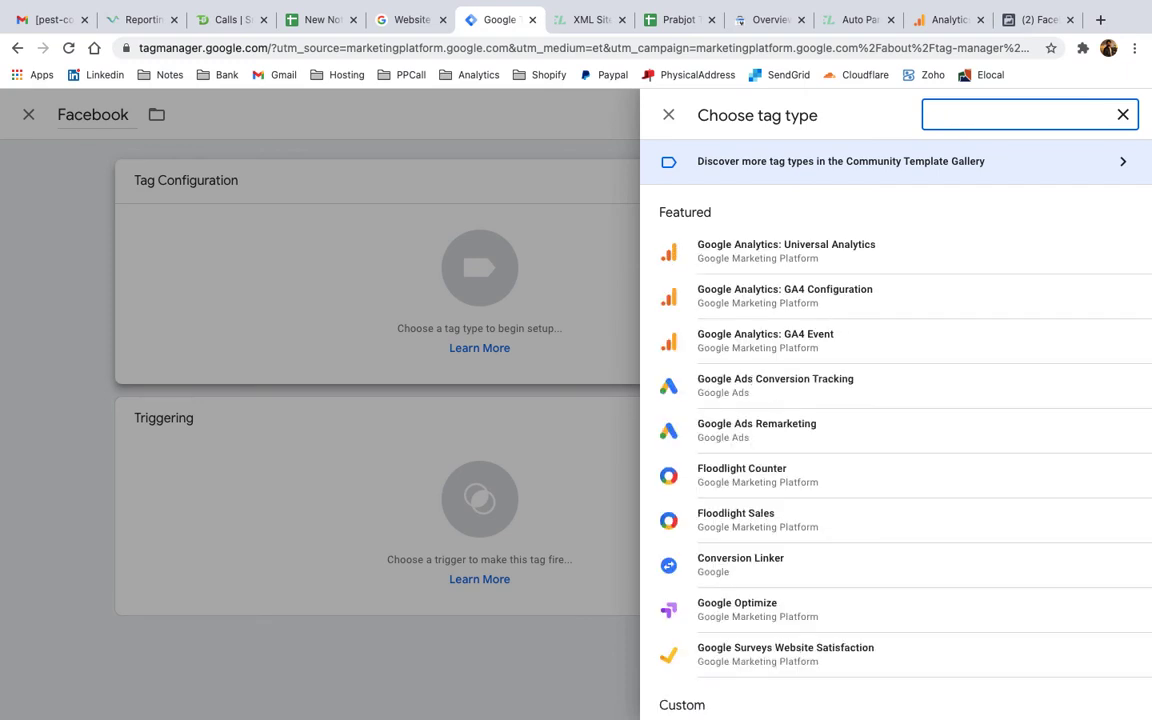
Set the Facebook tag's type to Custom HTML and paste the Facebook Pixel base code into its HTML.
text(cust)
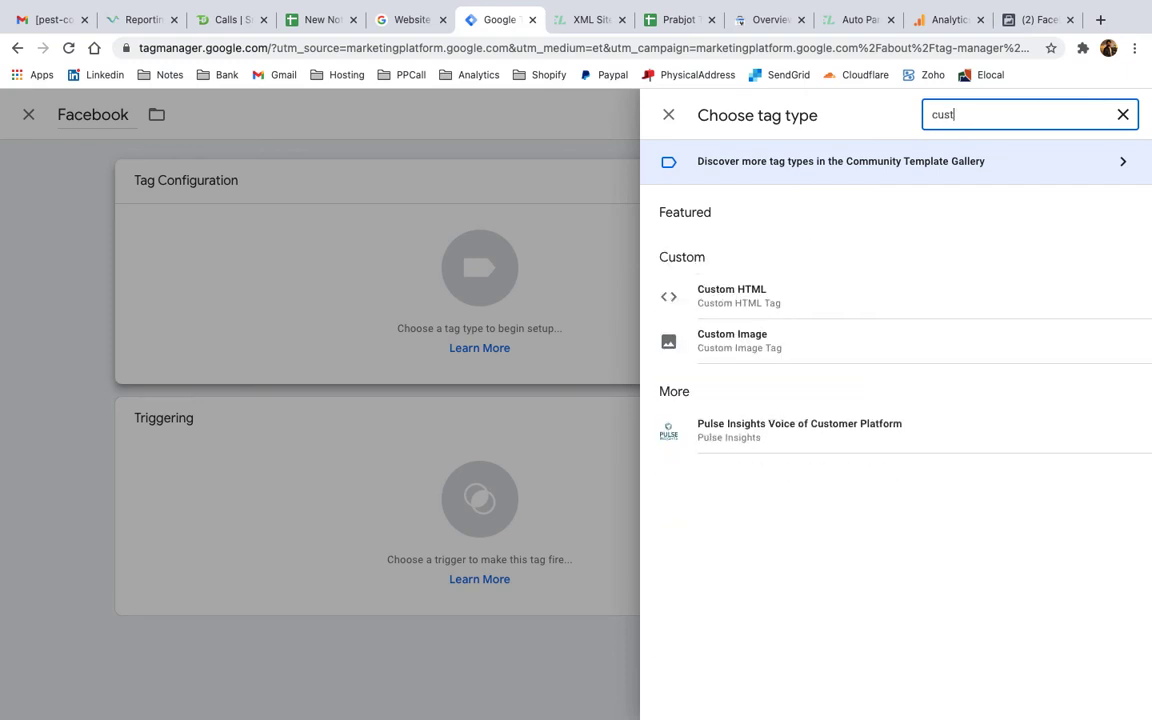
click(762, 308)
click(527, 411)
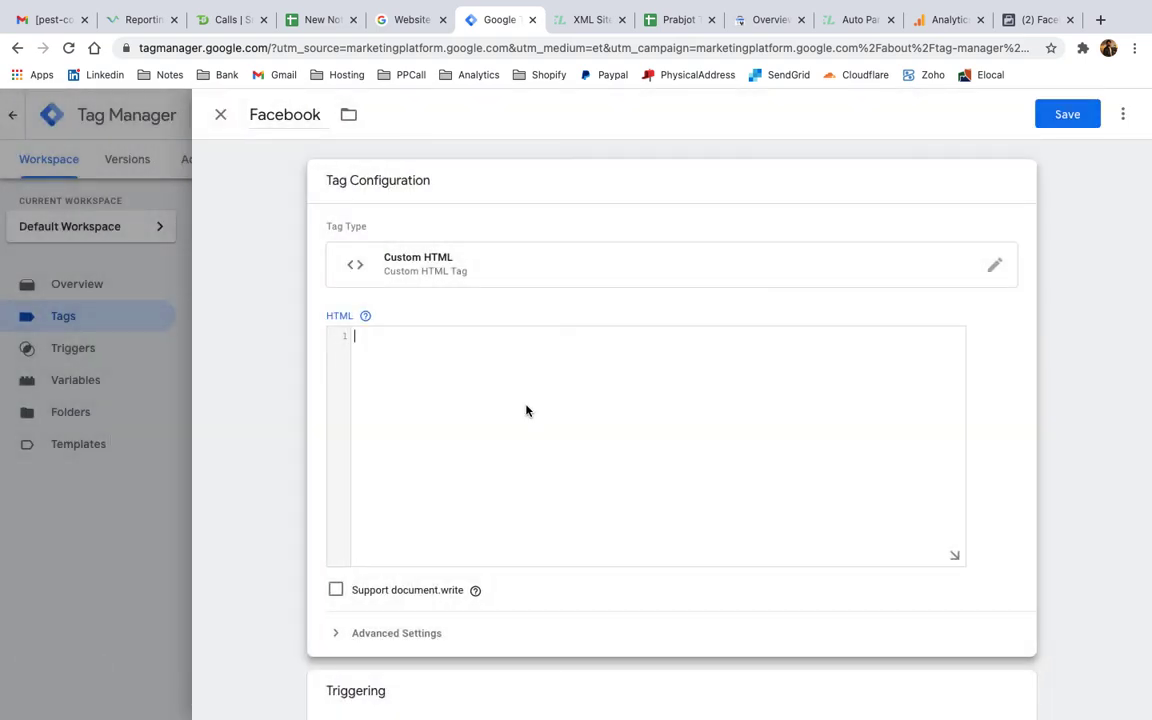
key(ctrl+v)
Add the All Pages trigger to the Facebook tag and save the tag.
scroll(527, 405, down, 2)
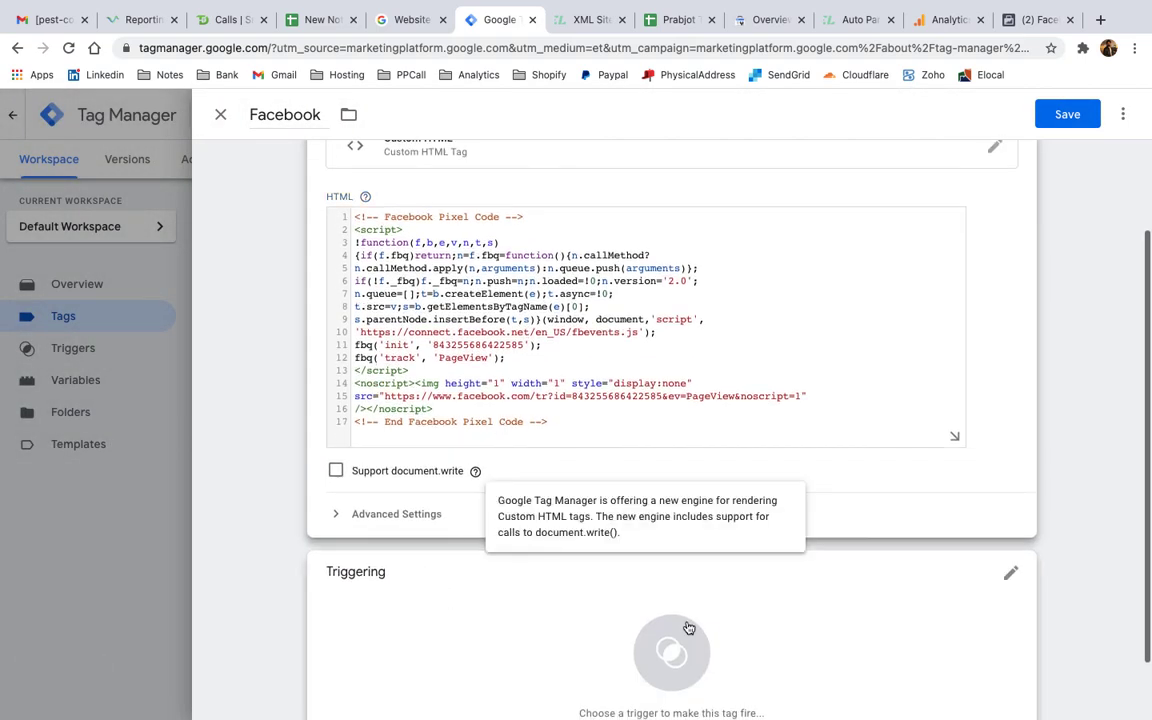
click(672, 645)
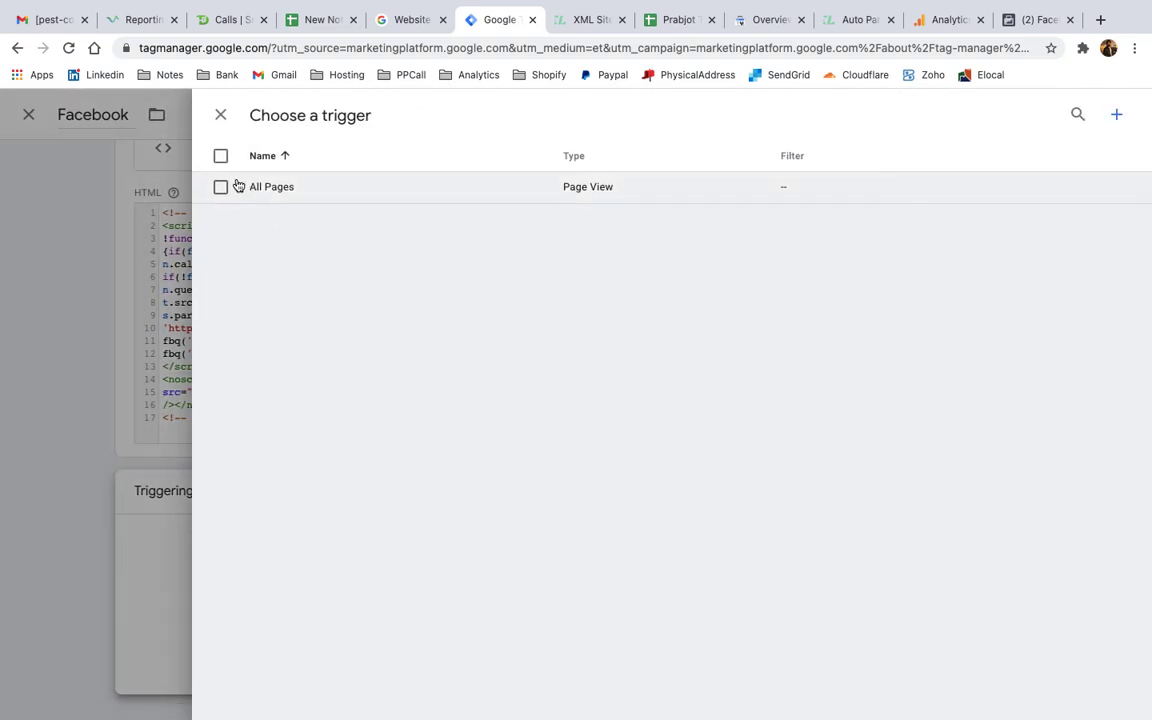
click(221, 187)
click(1102, 118)
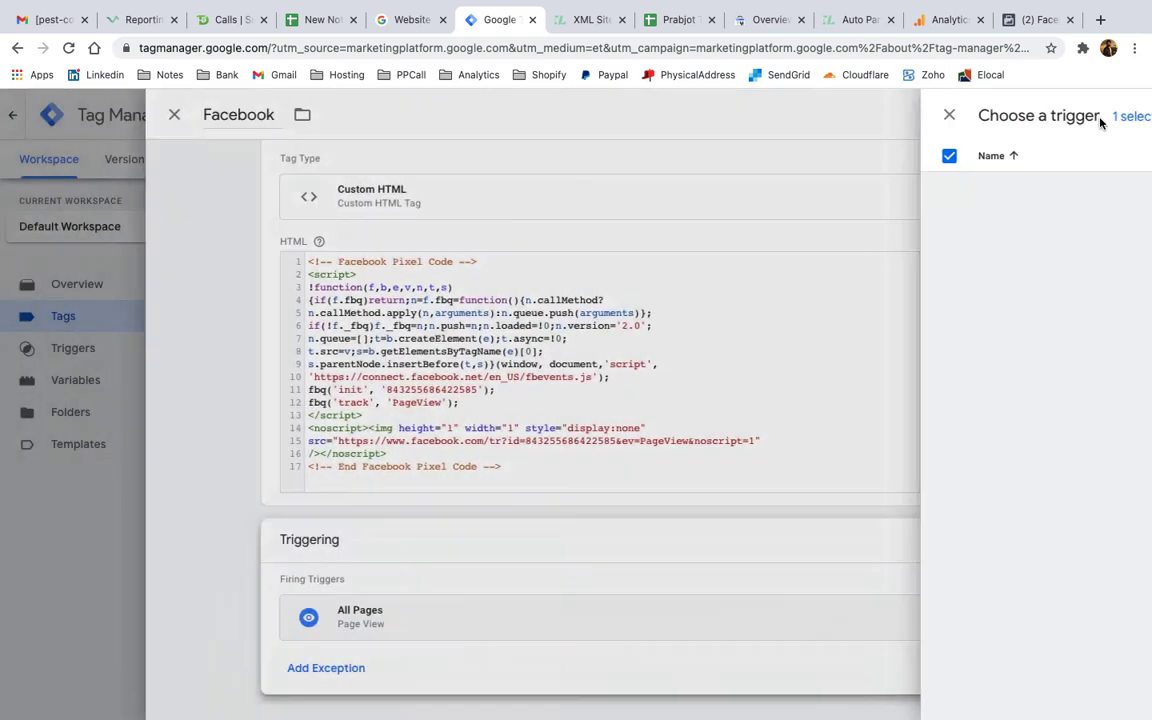
click(1066, 116)
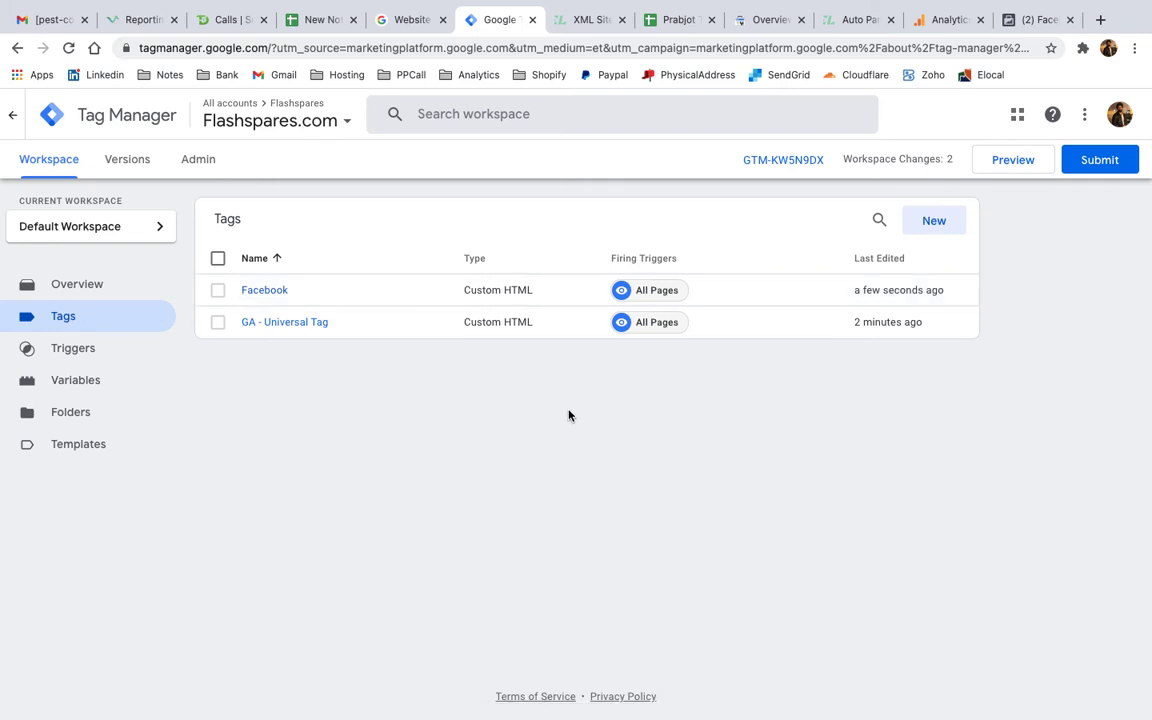
Open hotjar.com in a new browser tab, look over its homepage, and sign in to the account.
click(1100, 20)
text(hotja)
key(Return)
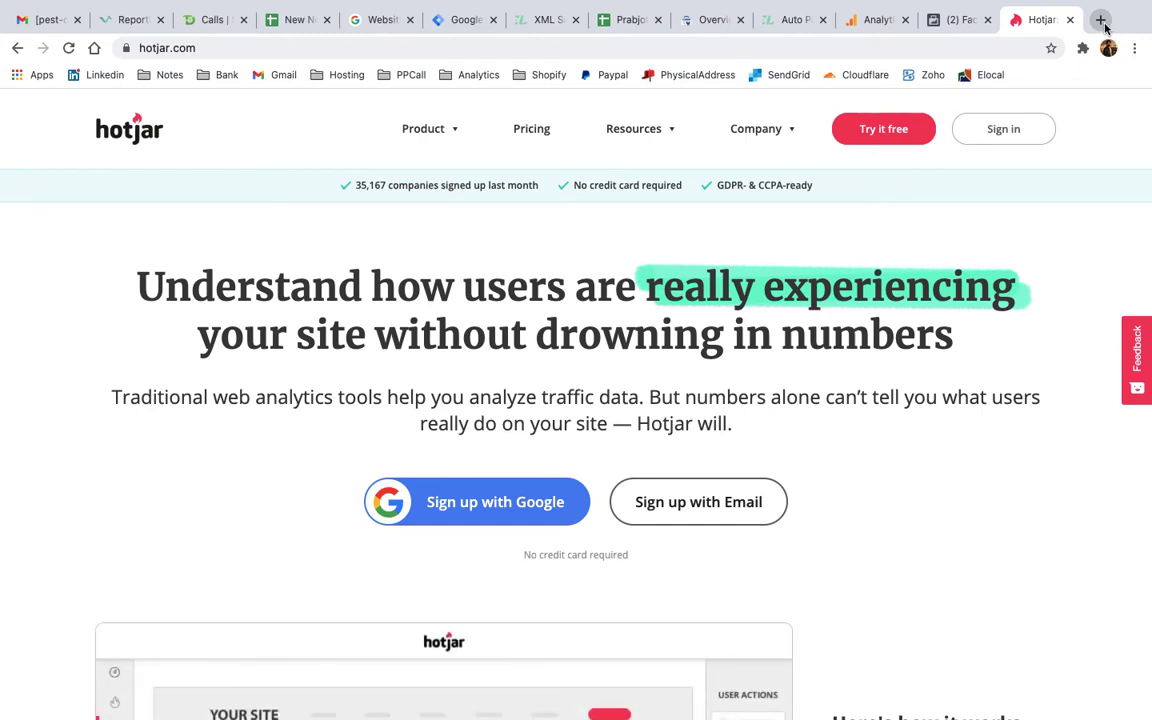
scroll(1047, 272, down, 3)
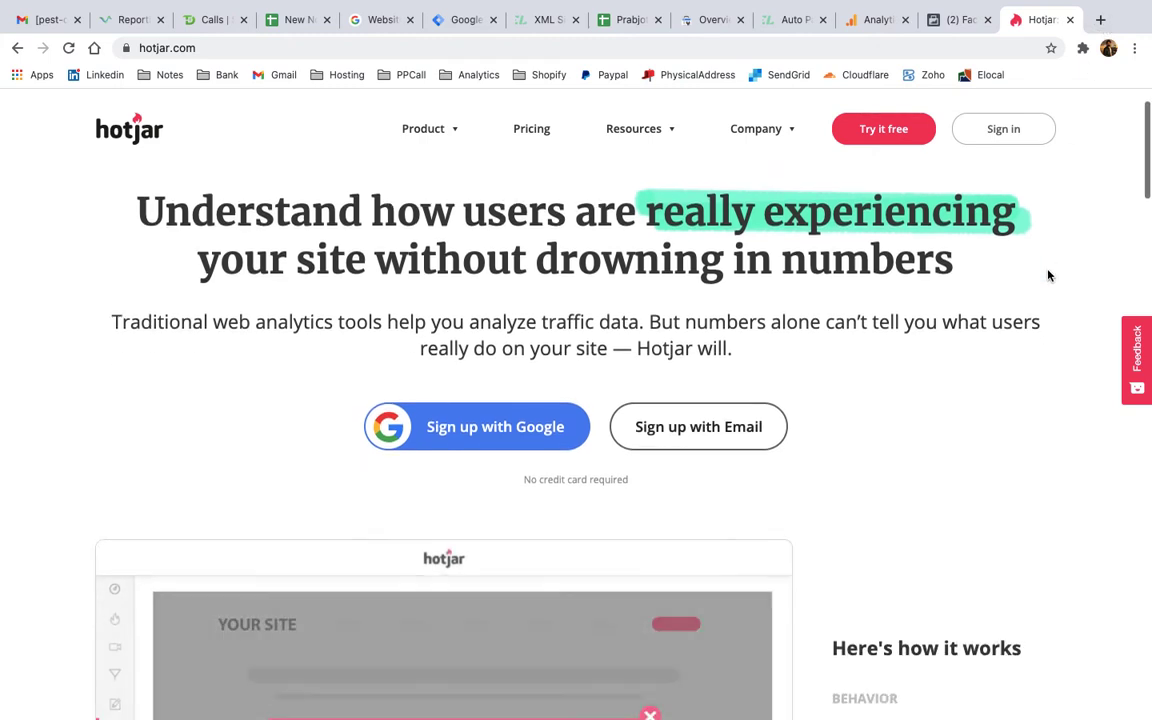
scroll(1048, 275, down, 2)
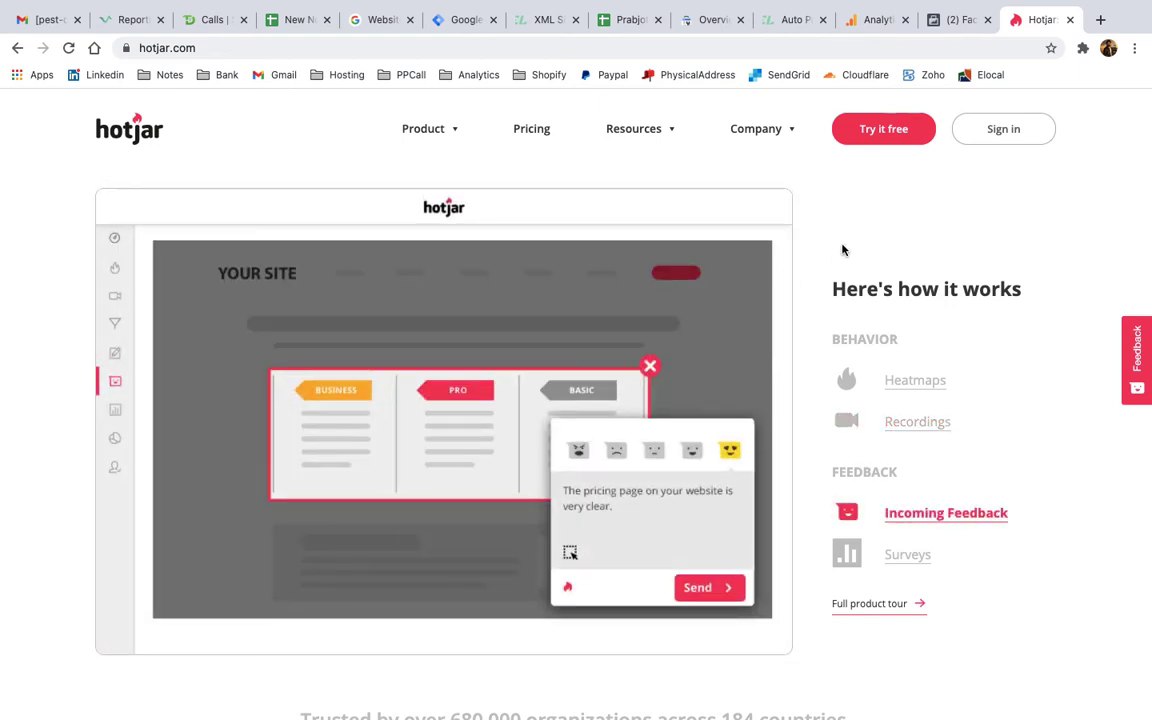
click(1010, 130)
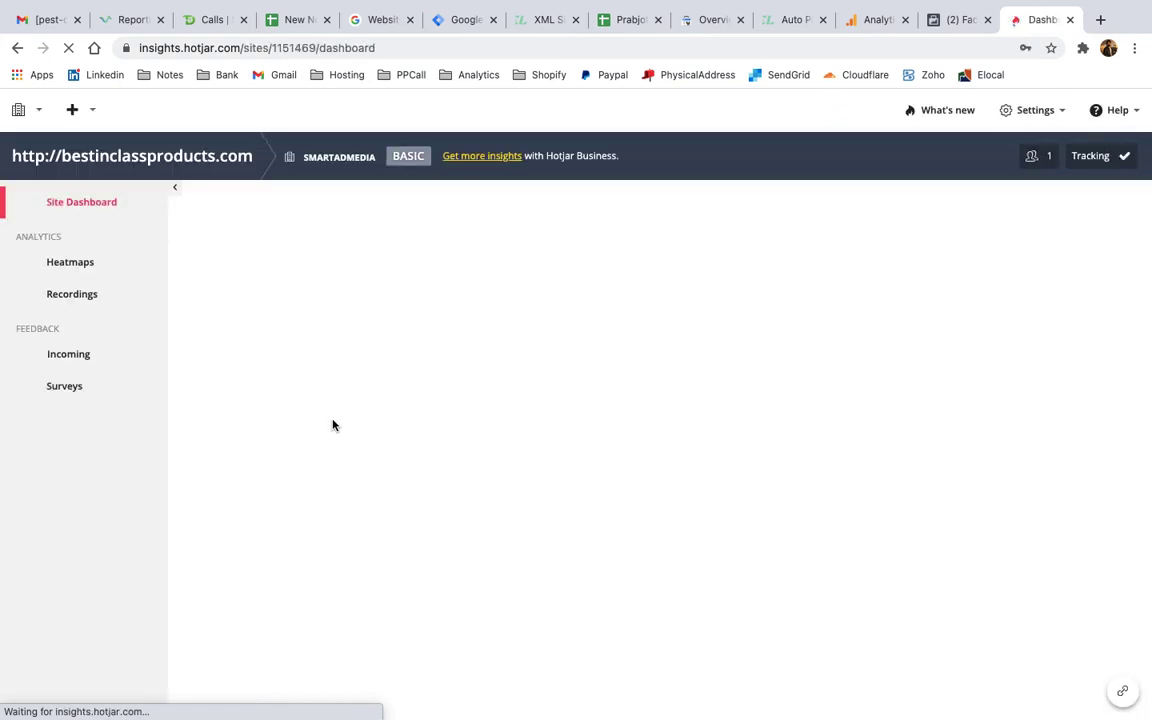
click(80, 118)
click(82, 147)
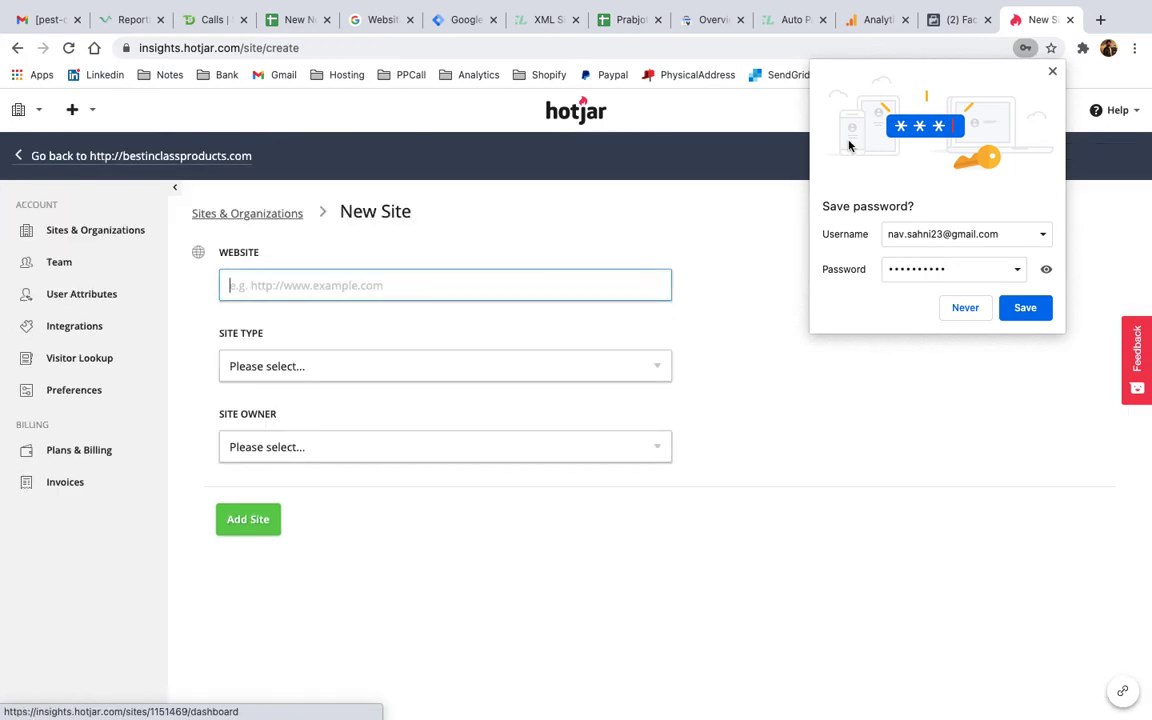
click(978, 311)
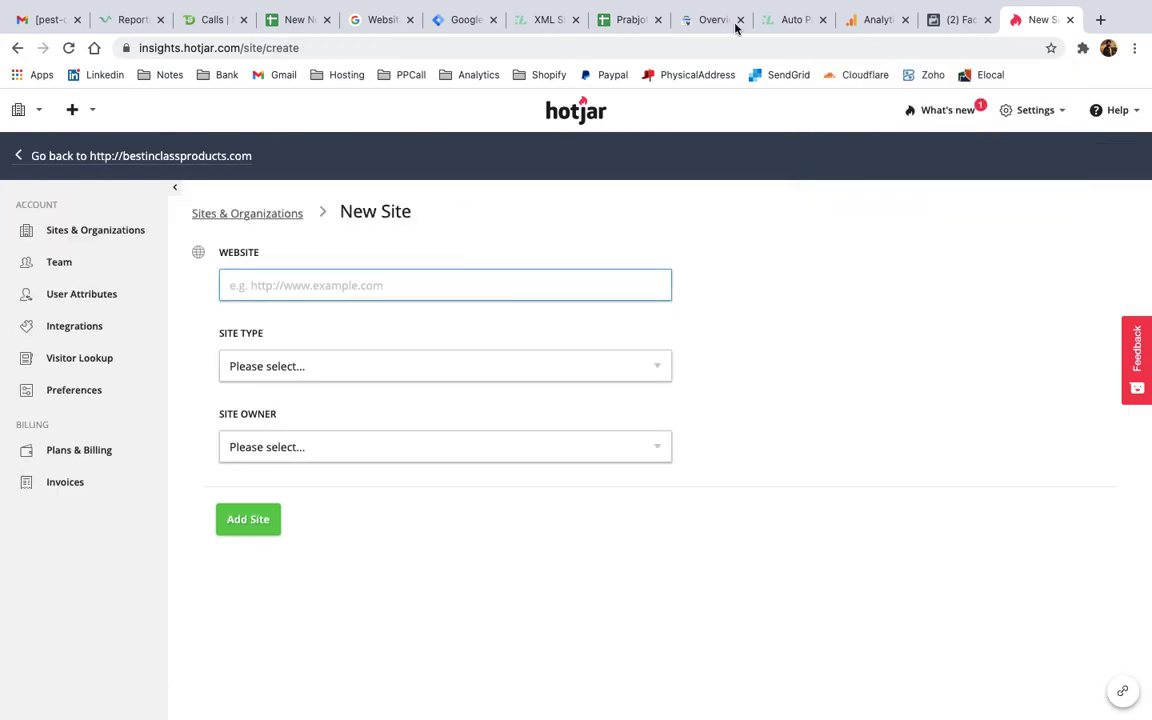
middle_click(1100, 20)
text(https://flashspares.com/)
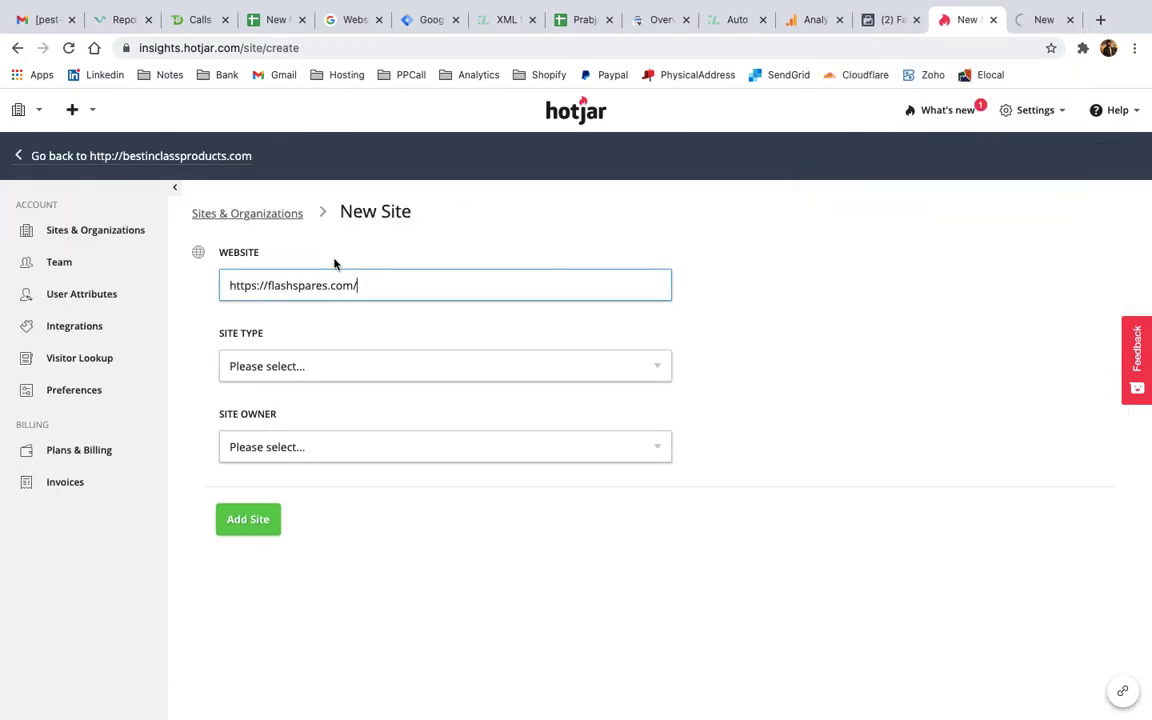
Set the site type to E-commerce and the owner to Smartadmedia, declare the ownership, and add the site.
click(288, 373)
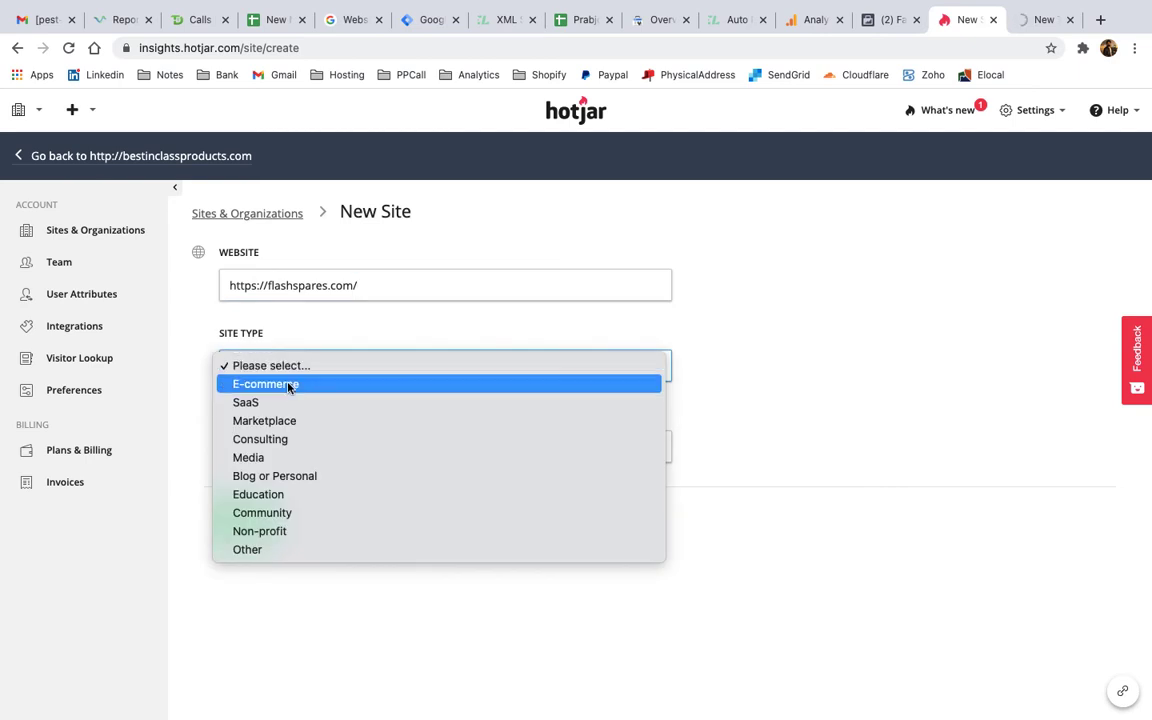
click(288, 385)
click(288, 446)
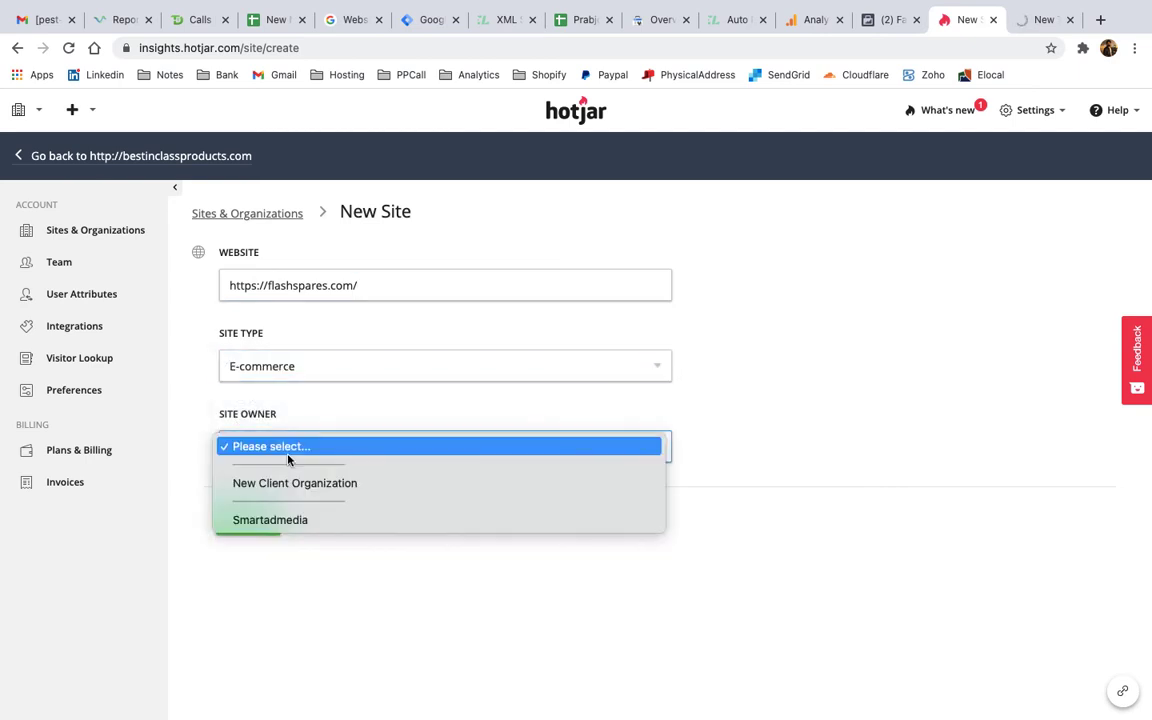
click(283, 518)
click(228, 497)
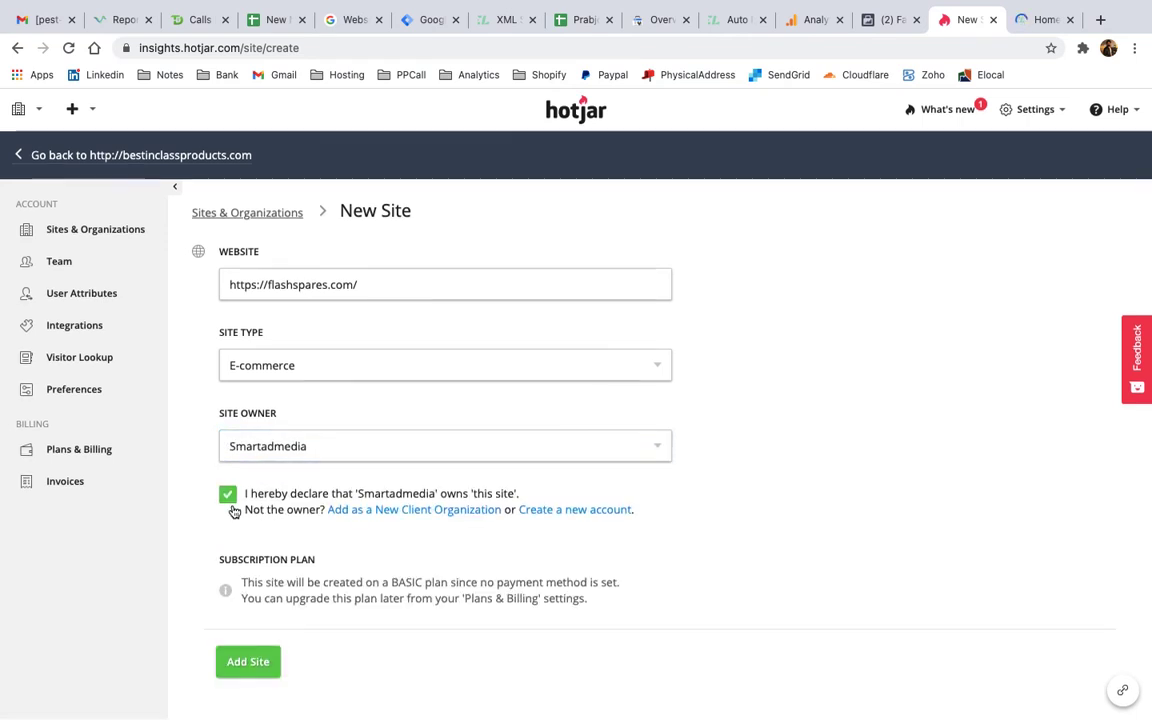
click(246, 660)
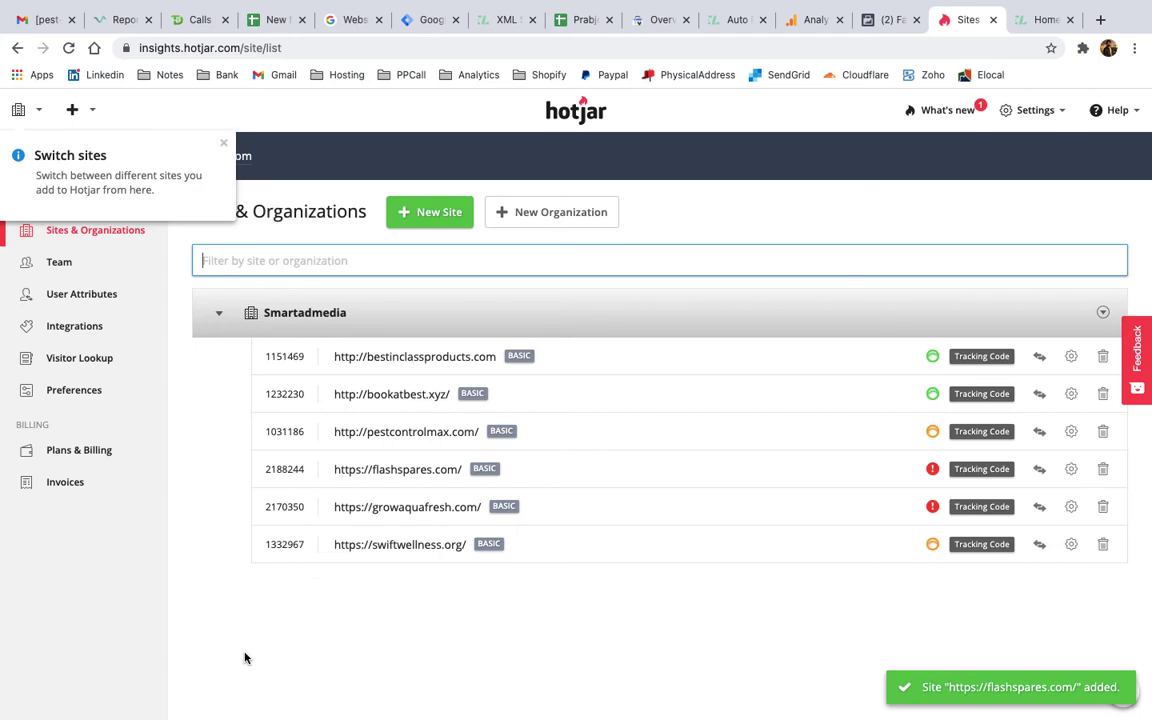
click(223, 142)
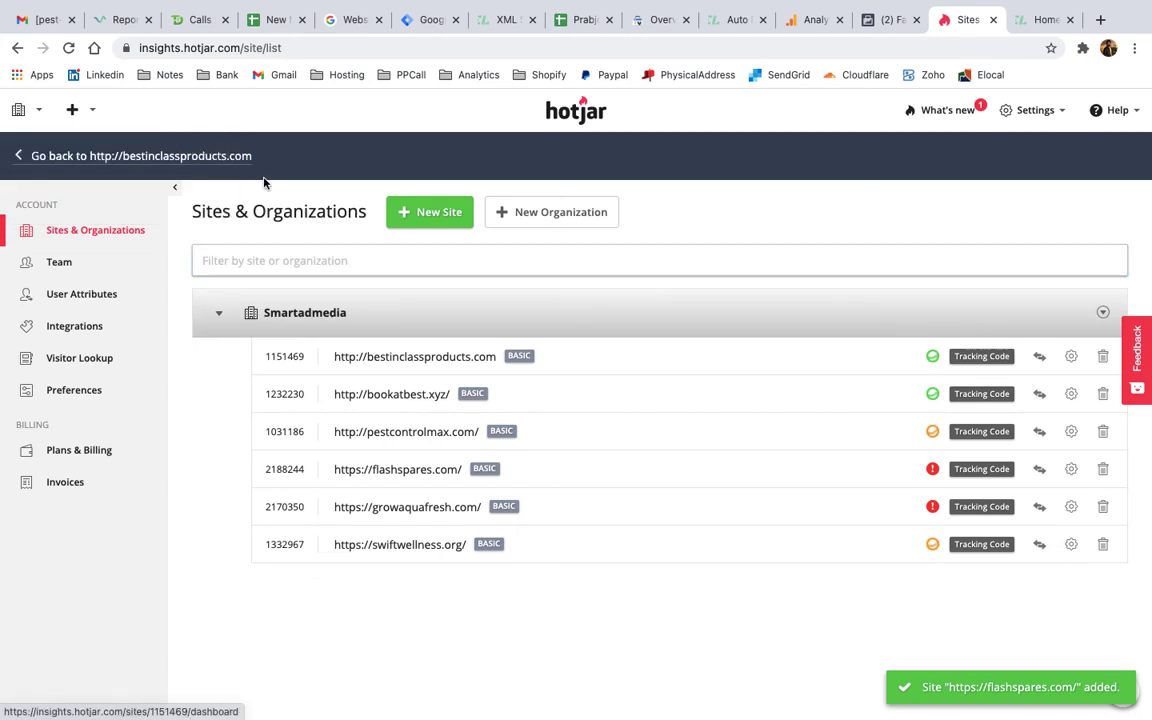
click(975, 476)
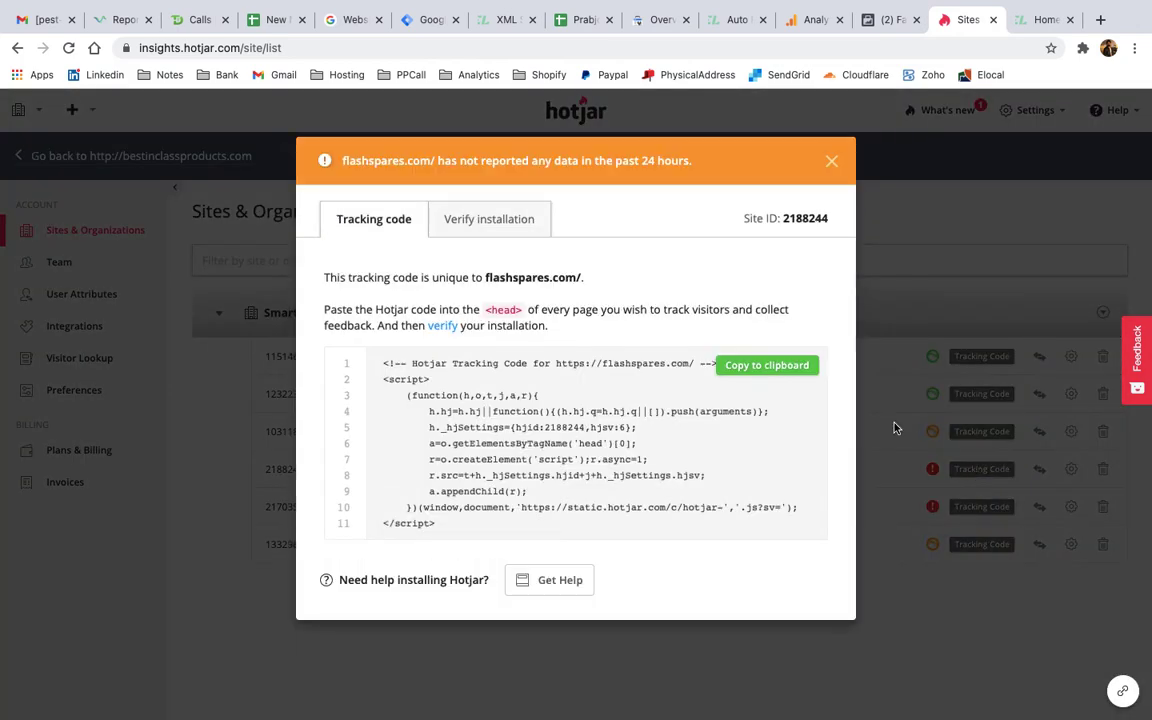
click(779, 368)
Paste the Hotjar tracking code below the Facebook Pixel code in Sublime Text and return to the browser.
key(ctrl+Left)
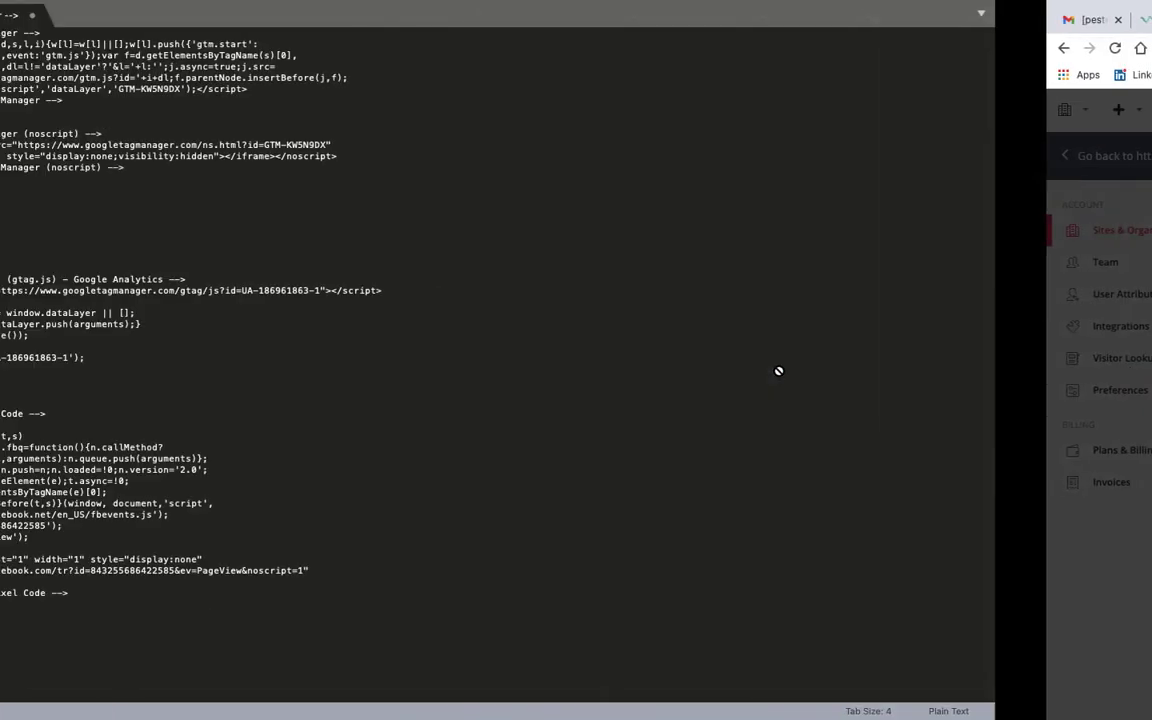
click(350, 612)
key(Return)
key(Return)
key(Return)
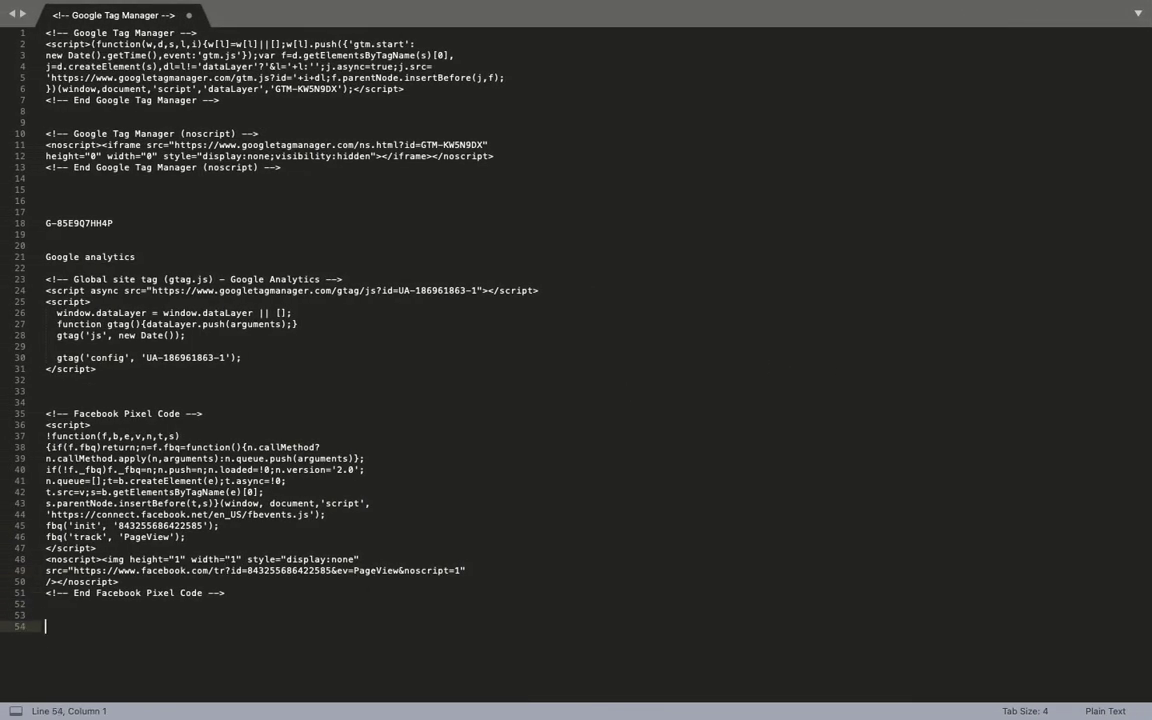
key(super+v)
key(ctrl+Right)
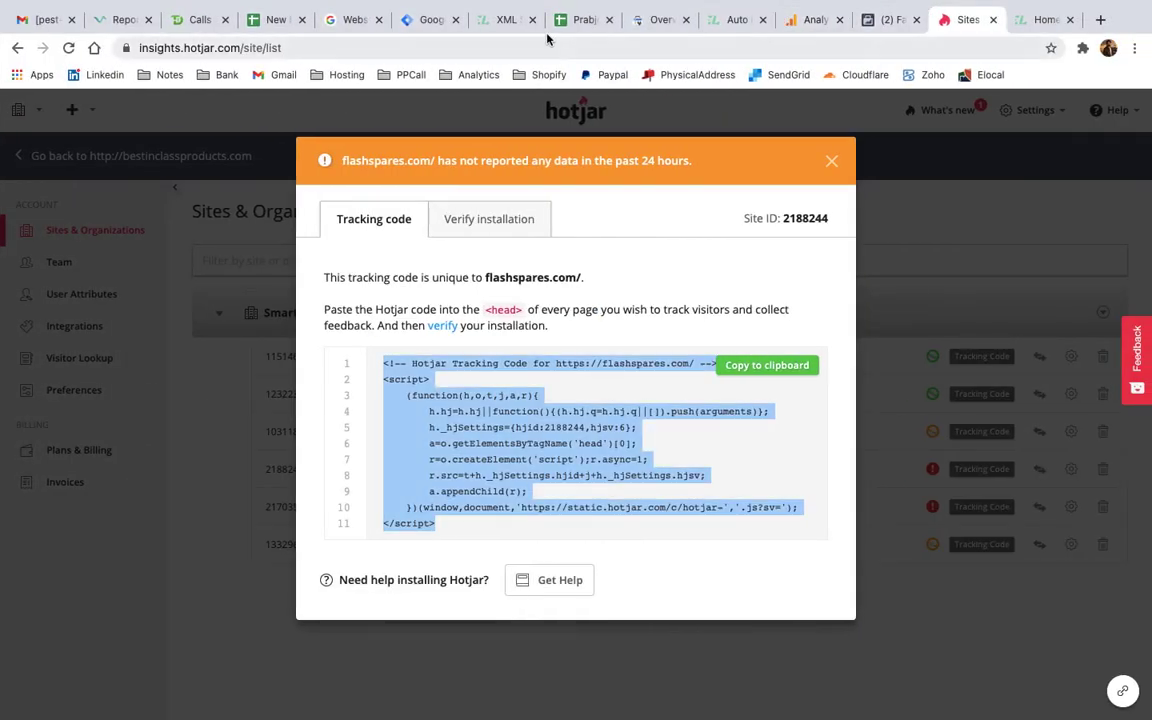
Return to Google Tag Manager and create a new tag named Hotjar.
click(426, 20)
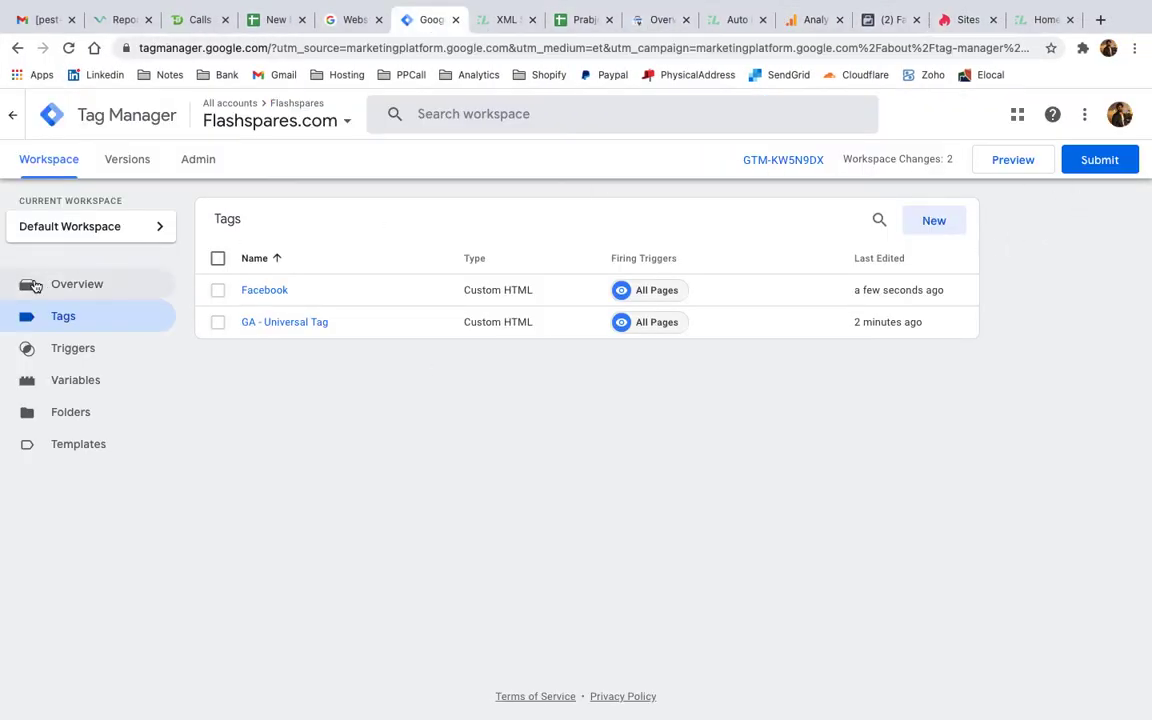
click(920, 225)
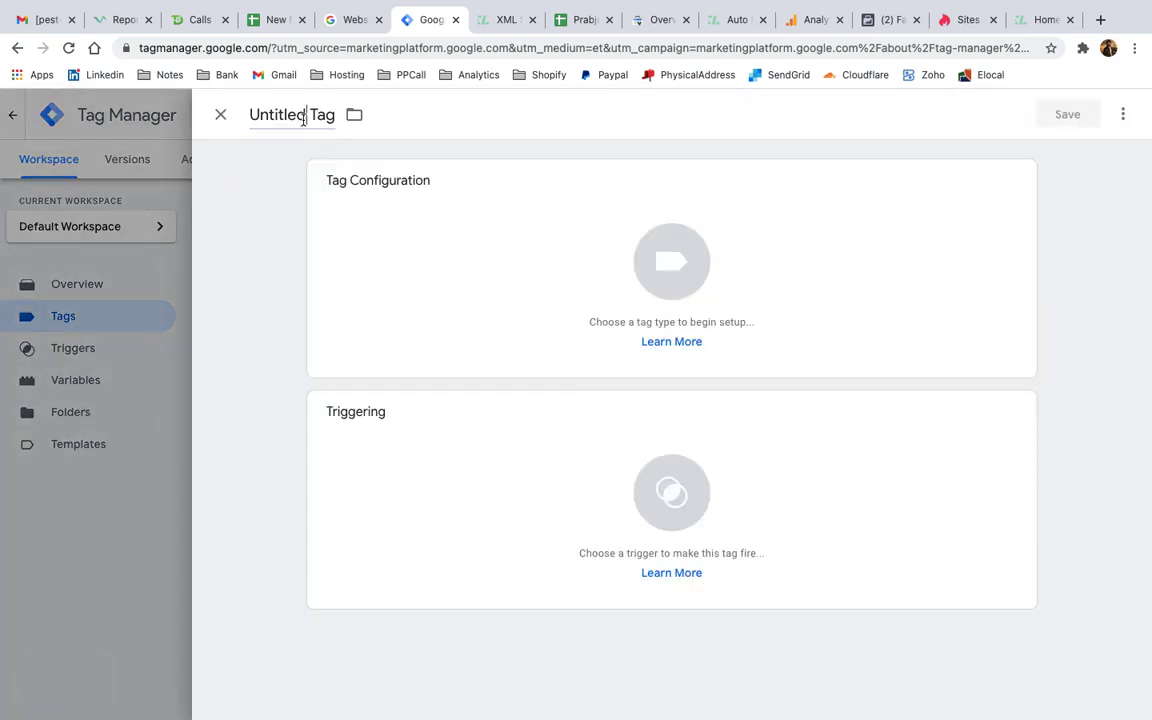
click(303, 117)
text(J)
key(BackSpace)
text(Hotjar)
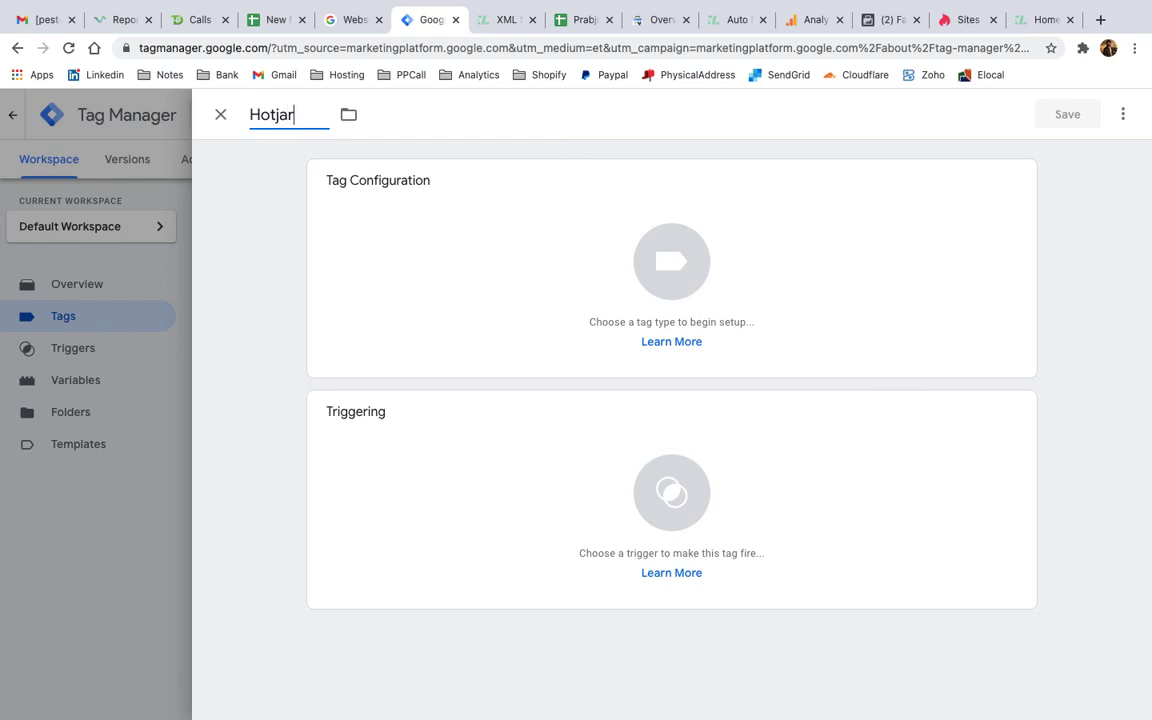
Set the Hotjar tag's type to Custom HTML and paste the Hotjar tracking code into its HTML.
click(662, 276)
click(1123, 115)
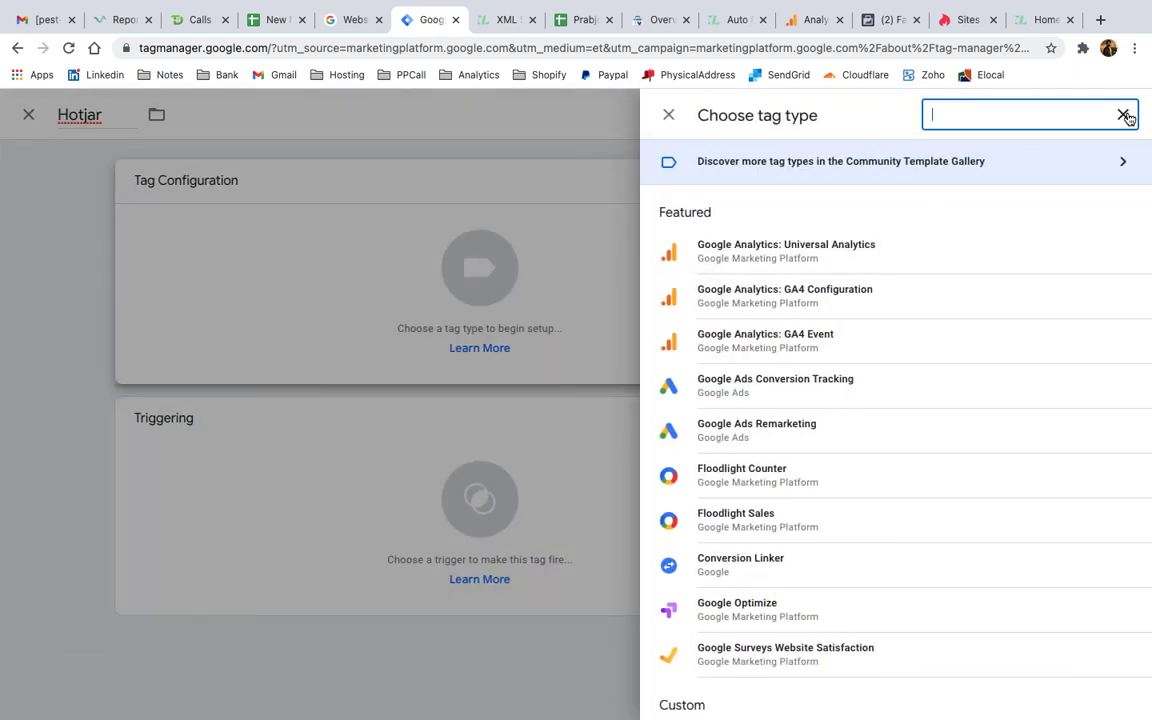
text(cust)
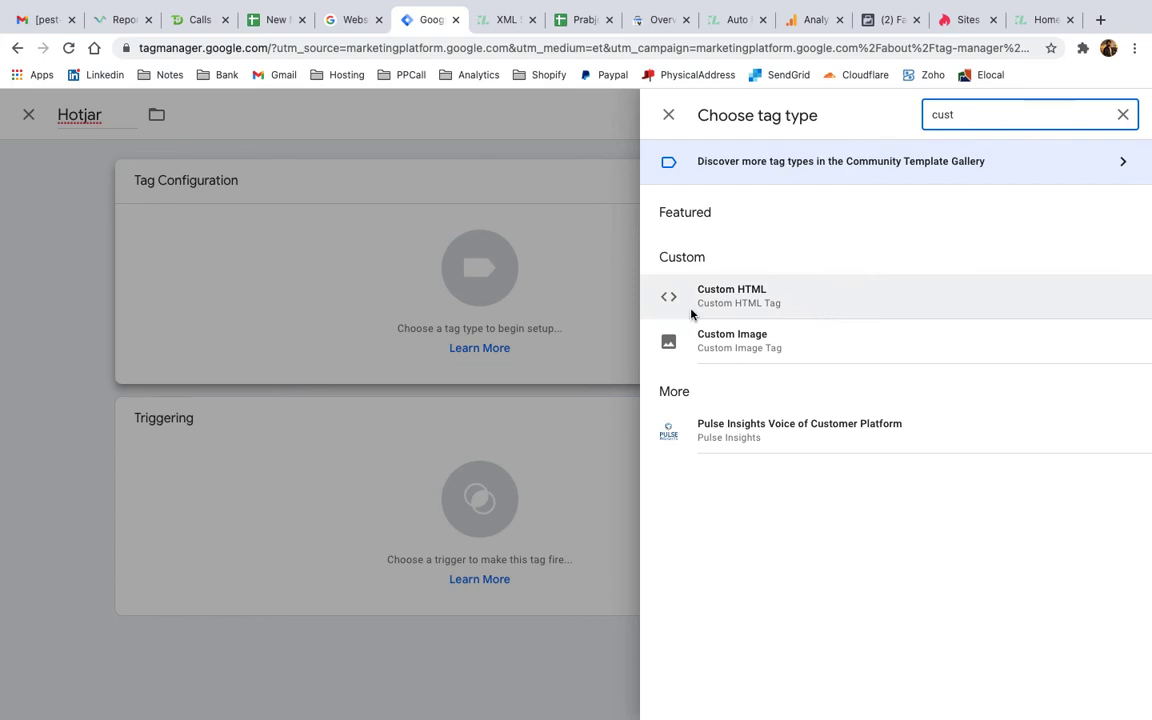
click(813, 308)
click(489, 357)
key(super+v)
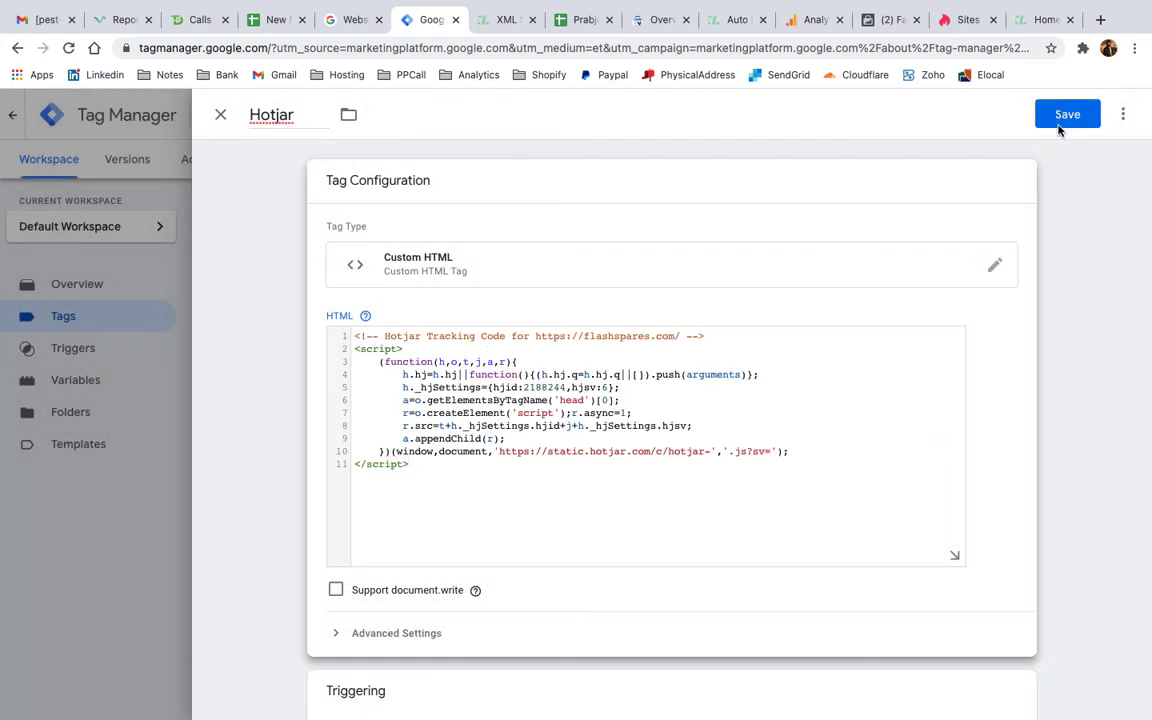
Assign the All Pages trigger to the Hotjar tag and save the tag.
scroll(823, 442, down, 2)
click(676, 594)
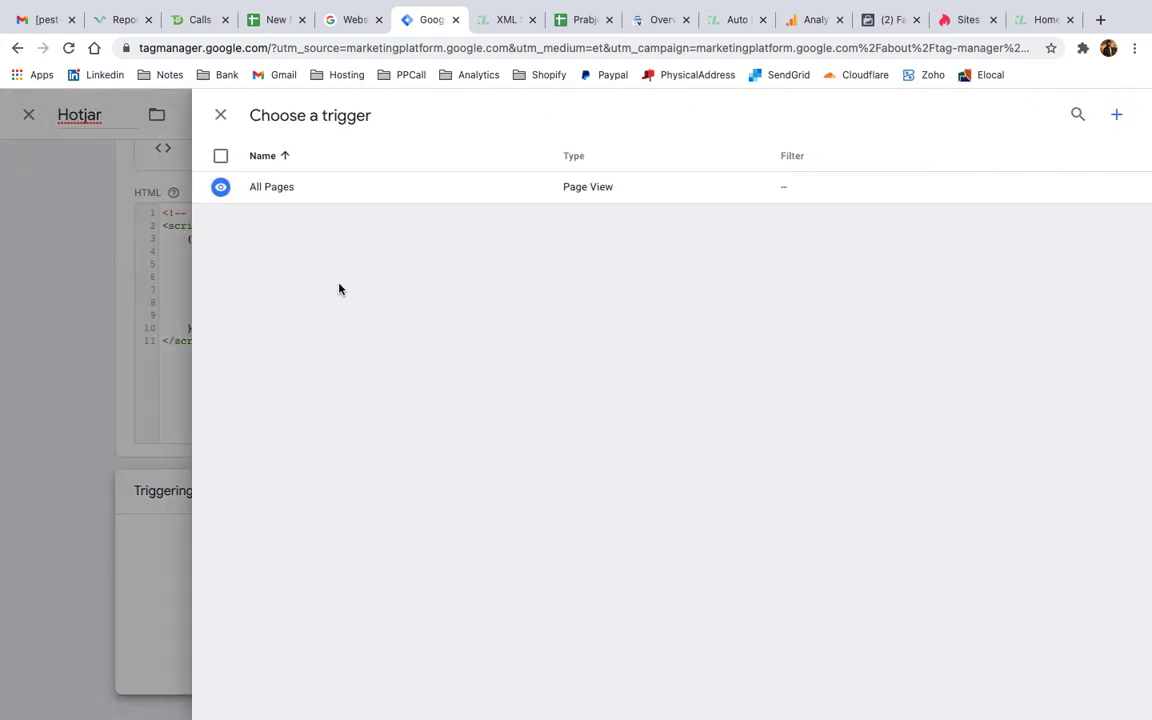
click(219, 187)
click(1103, 114)
click(1084, 116)
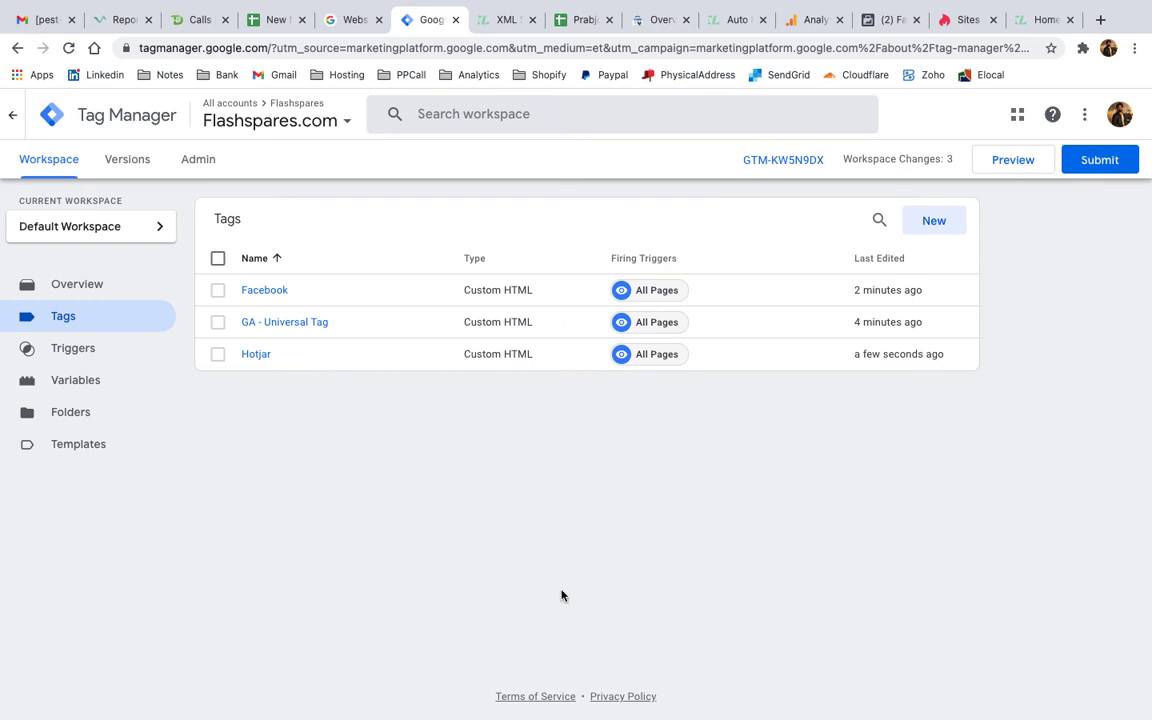
Review the collected Tag Manager, Google Analytics and Facebook Pixel code blocks in Sublime Text, highlighting each, and return to the browser.
key(ctrl+Left)
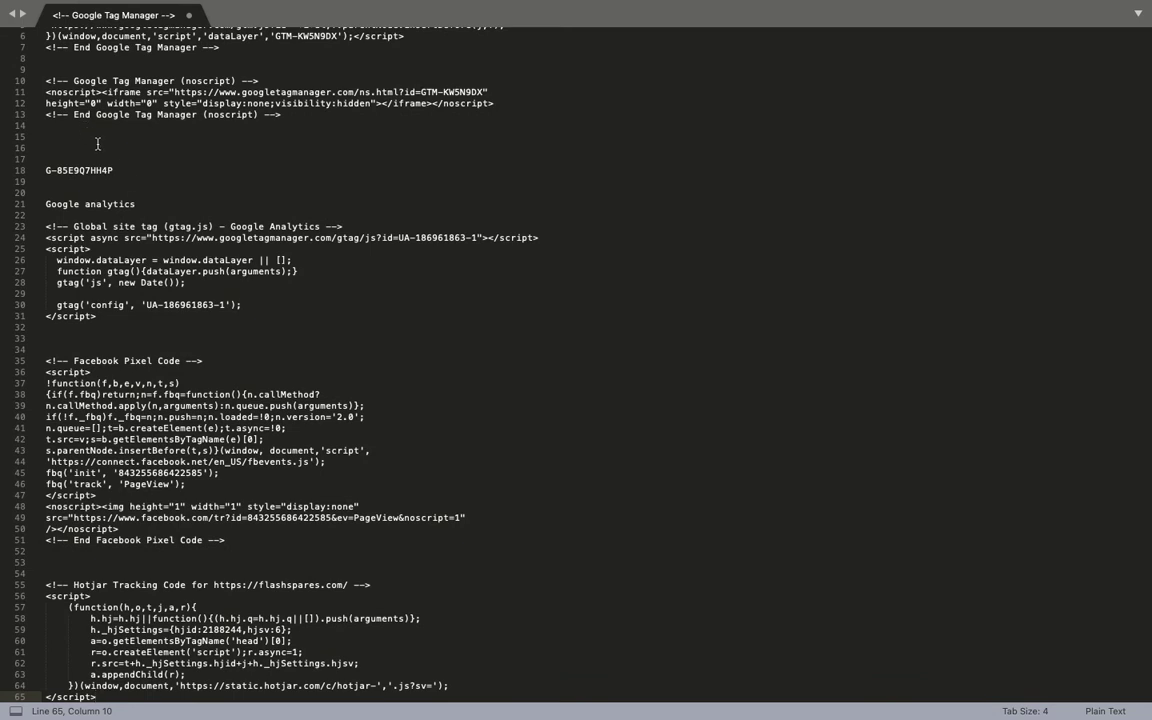
scroll(87, 133, up, 2)
drag(326, 172, 36, 5)
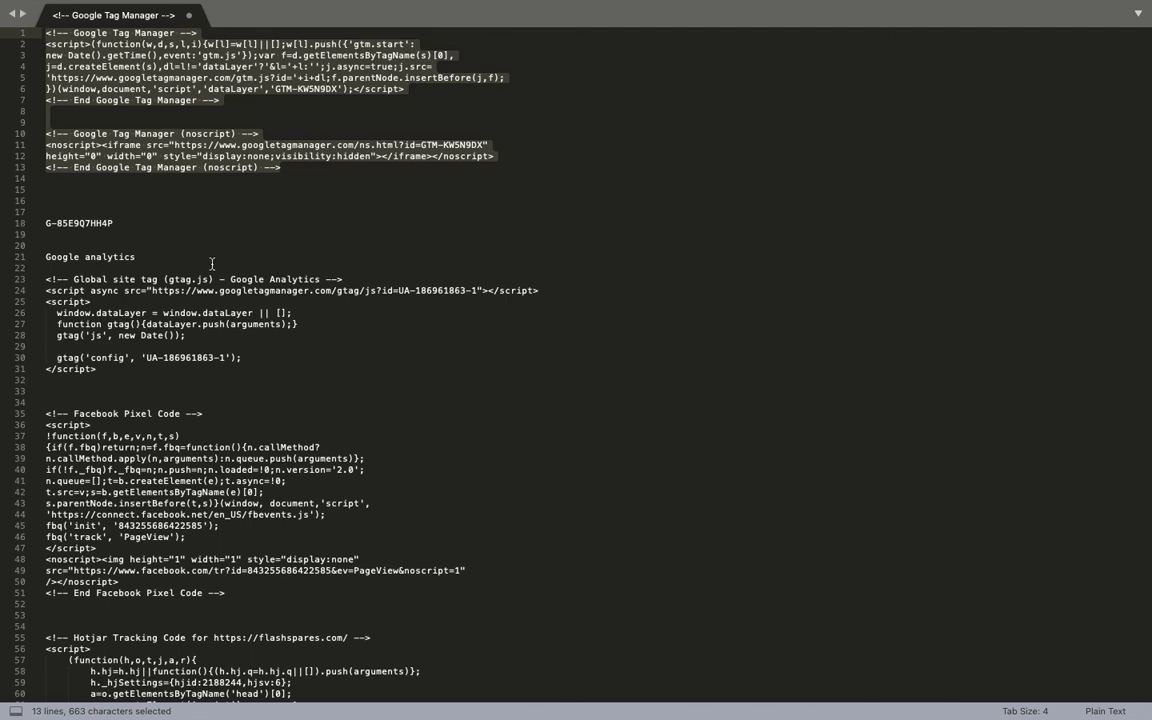
drag(97, 369, 43, 260)
scroll(43, 260, down, 2)
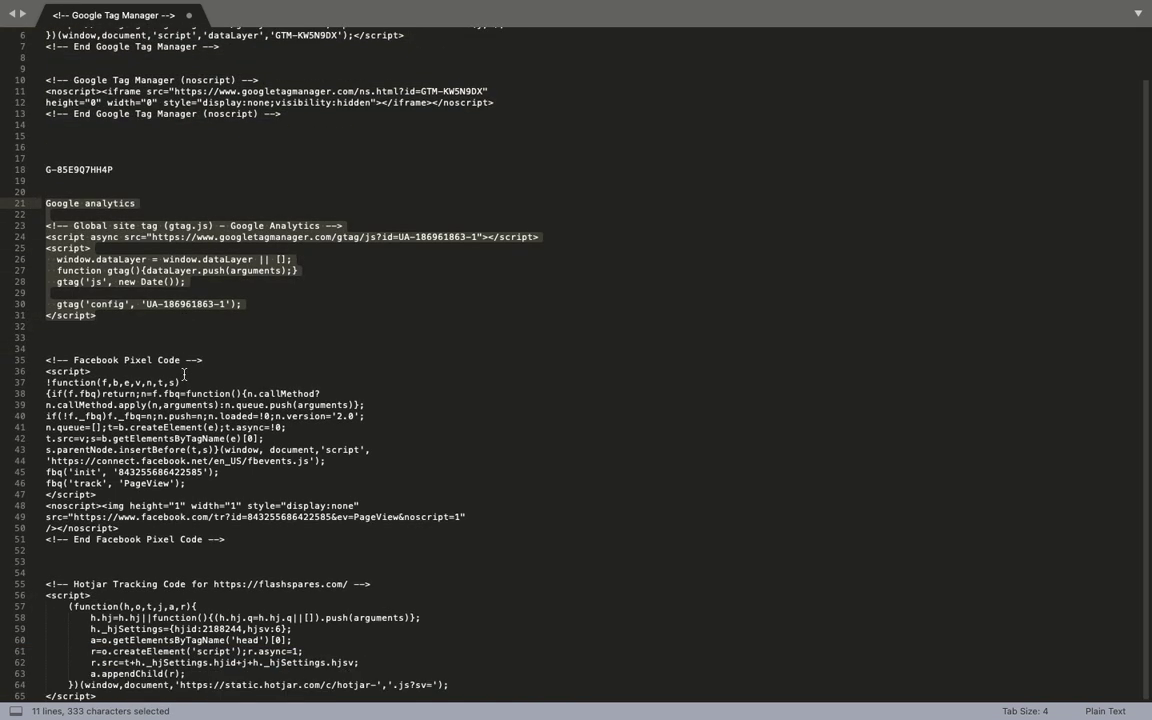
drag(228, 540, 44, 360)
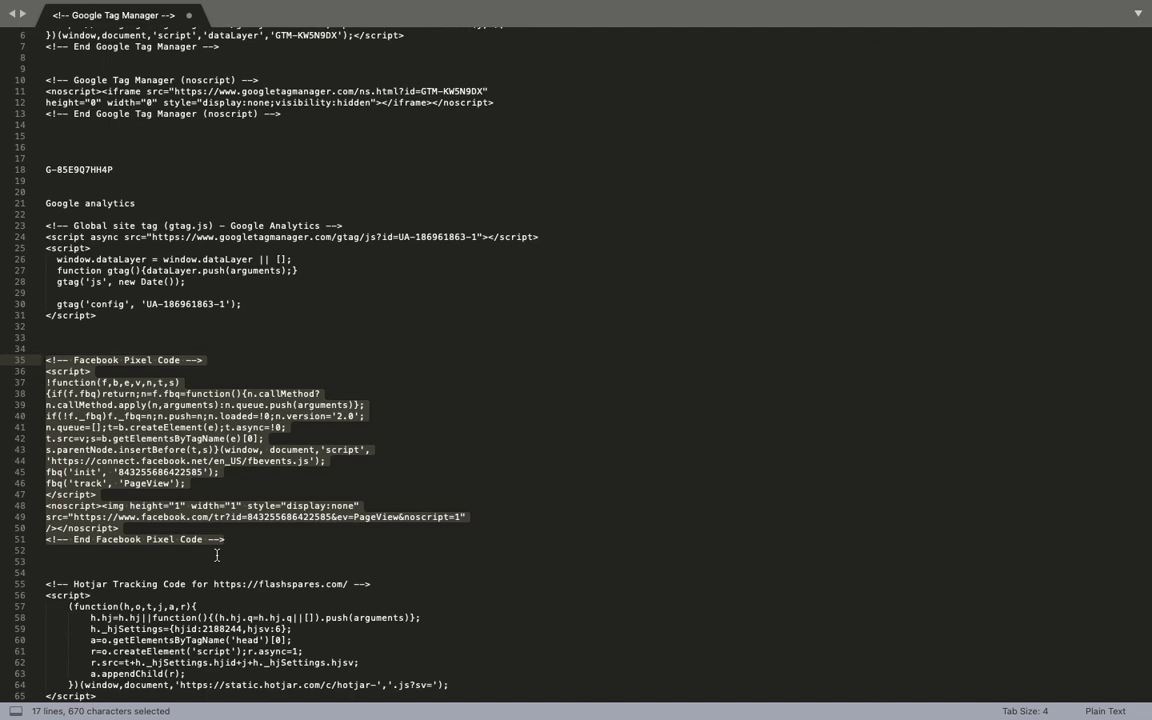
scroll(217, 557, up, 2)
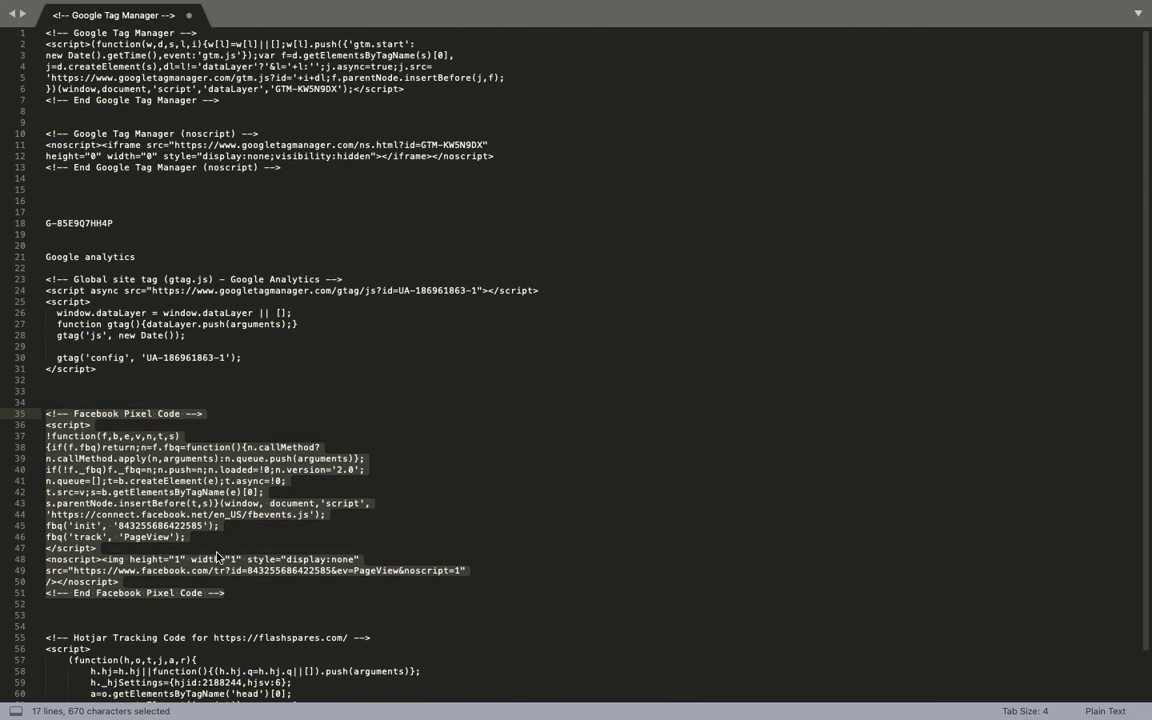
drag(282, 167, 20, 28)
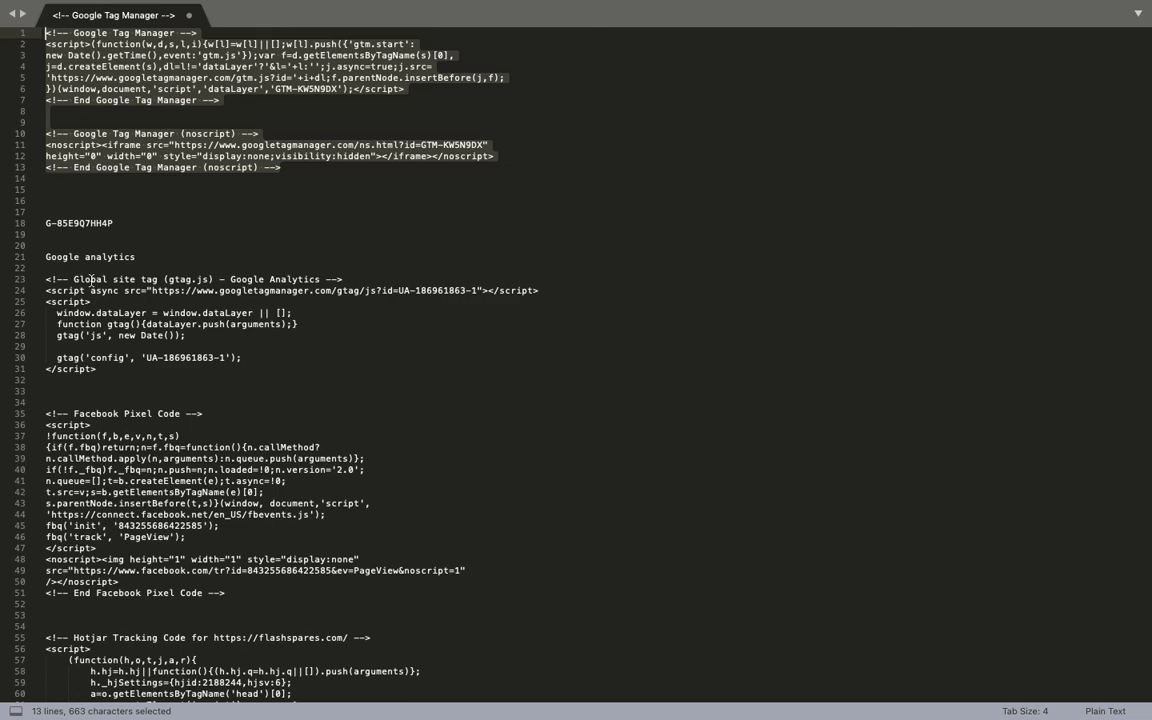
key(ctrl+Right)
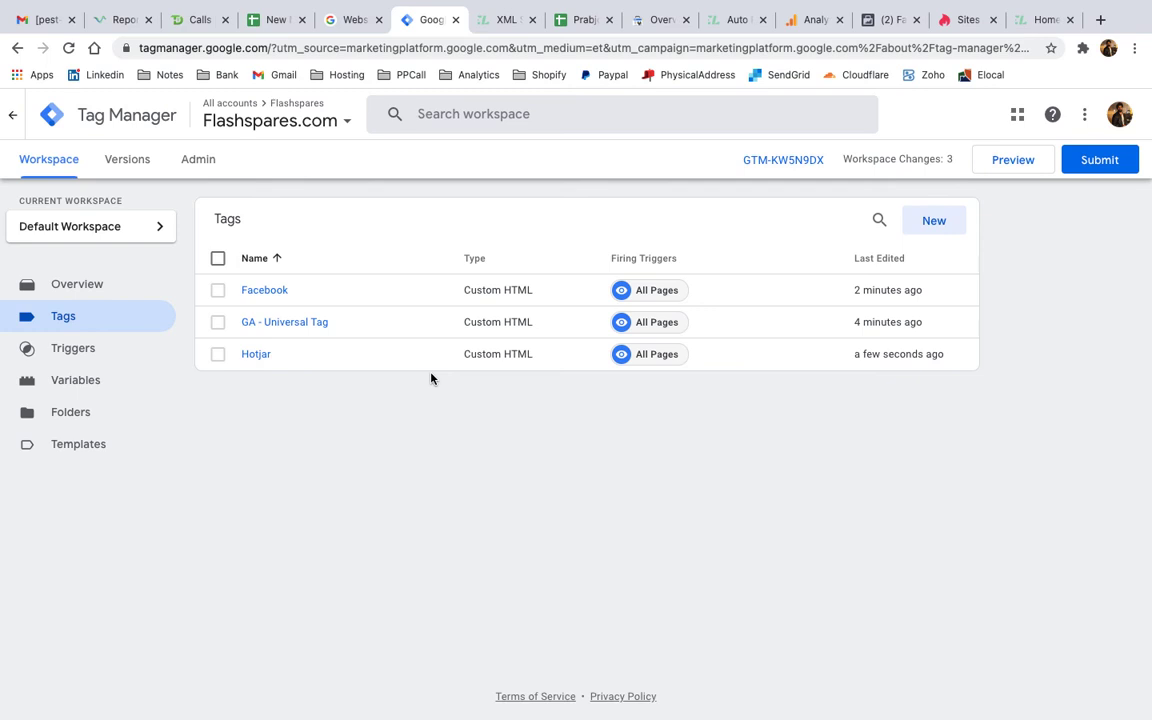
Submit the workspace changes with the version name "V1 - GA, FB, Hotjar" and publish them.
click(1102, 160)
click(391, 296)
text(V1)
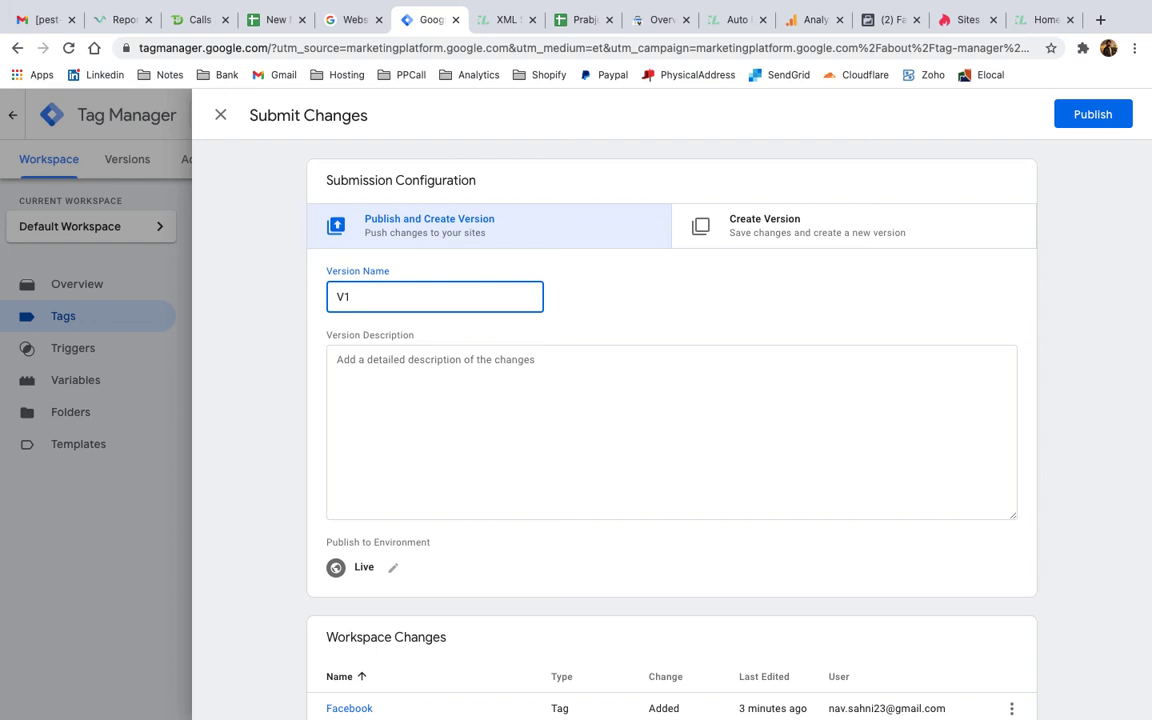
text( - gu)
key(BackSpace)
key(BackSpace)
text(GA, fbFB, Hotjar)
click(1093, 115)
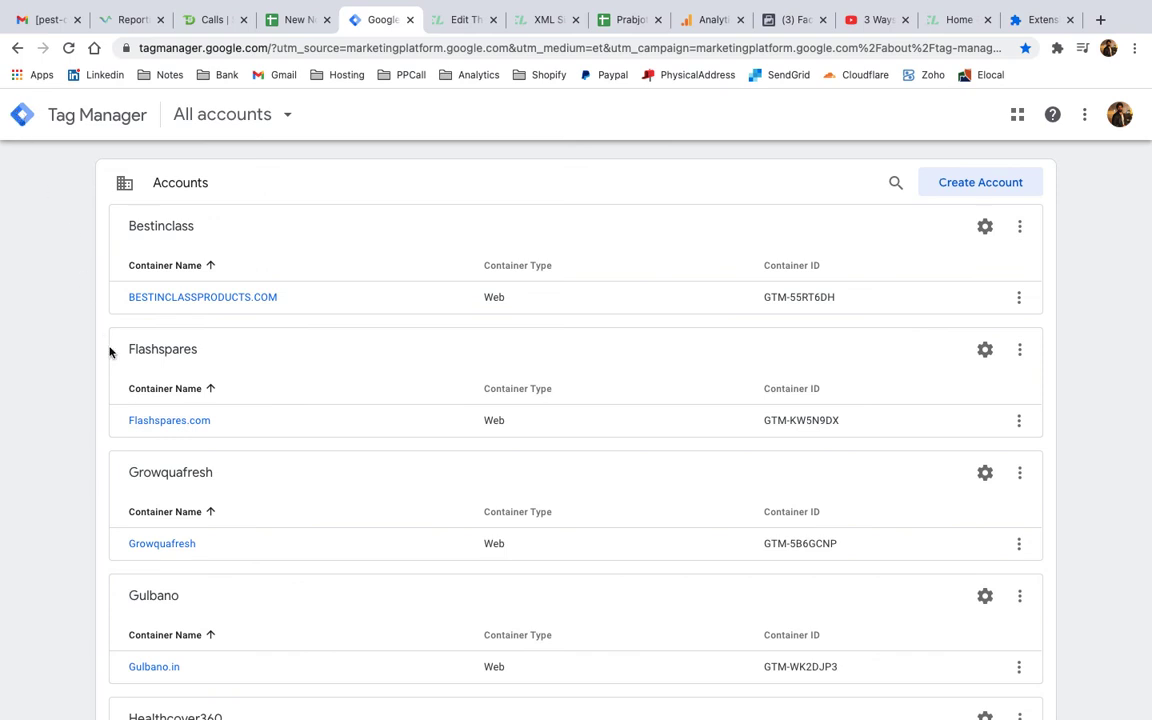
click(150, 420)
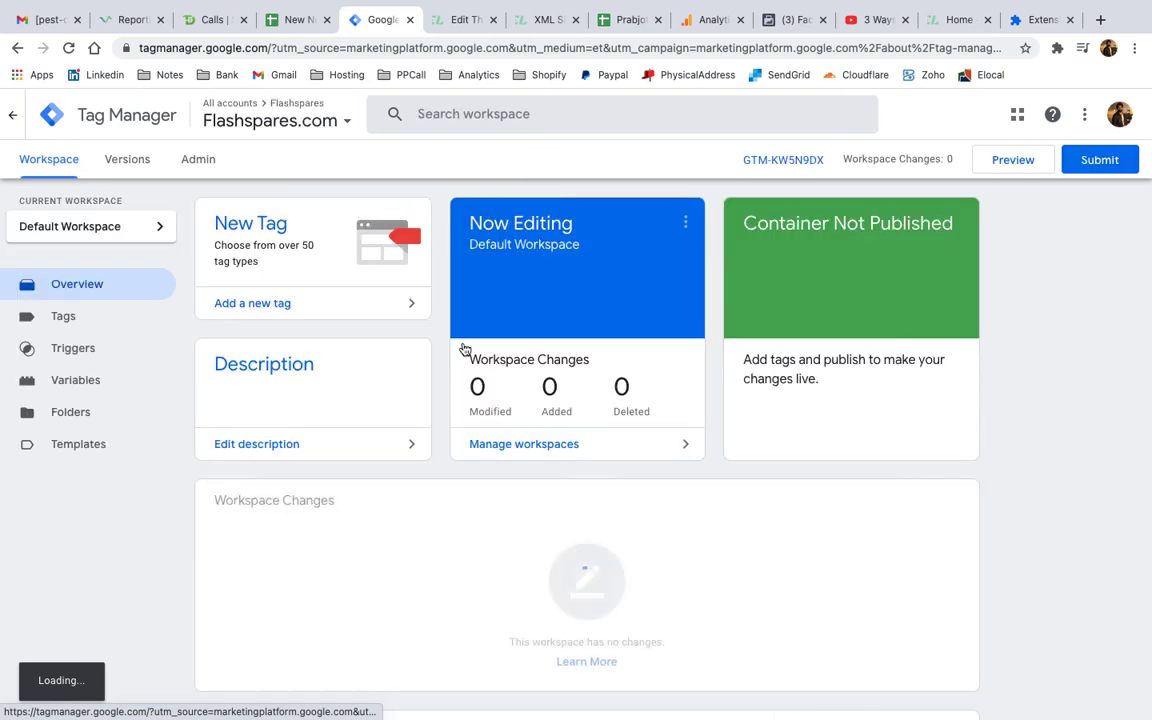
click(1013, 162)
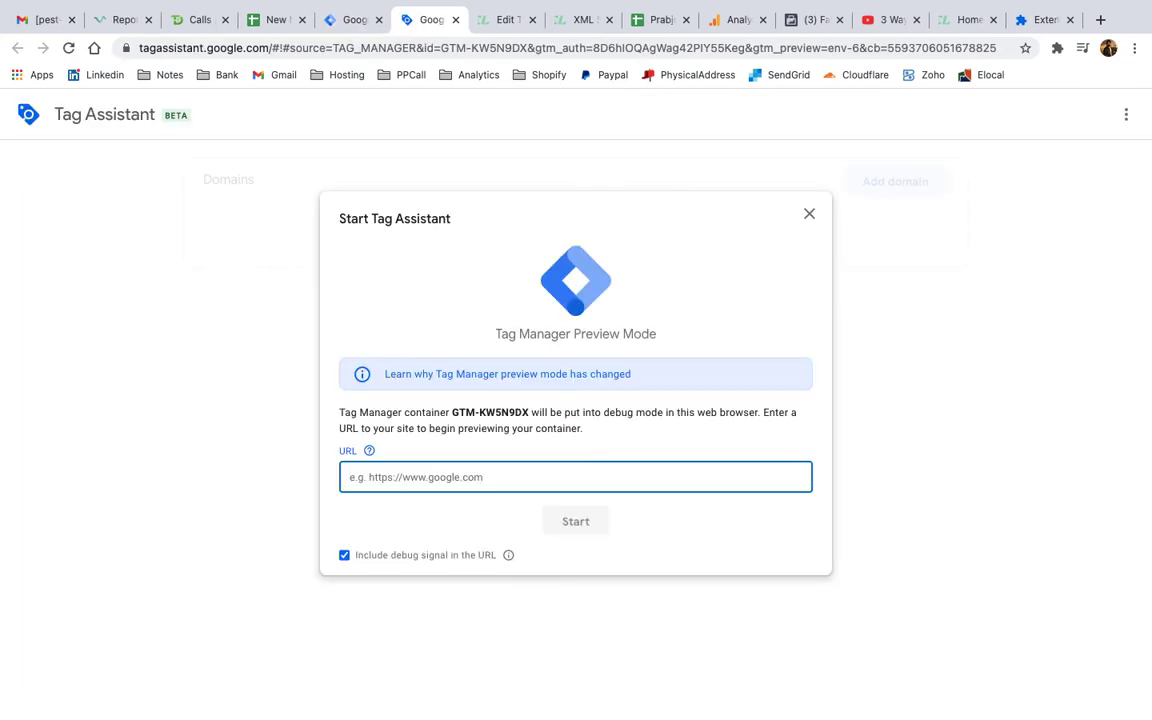
text(https://flashspares.com/)
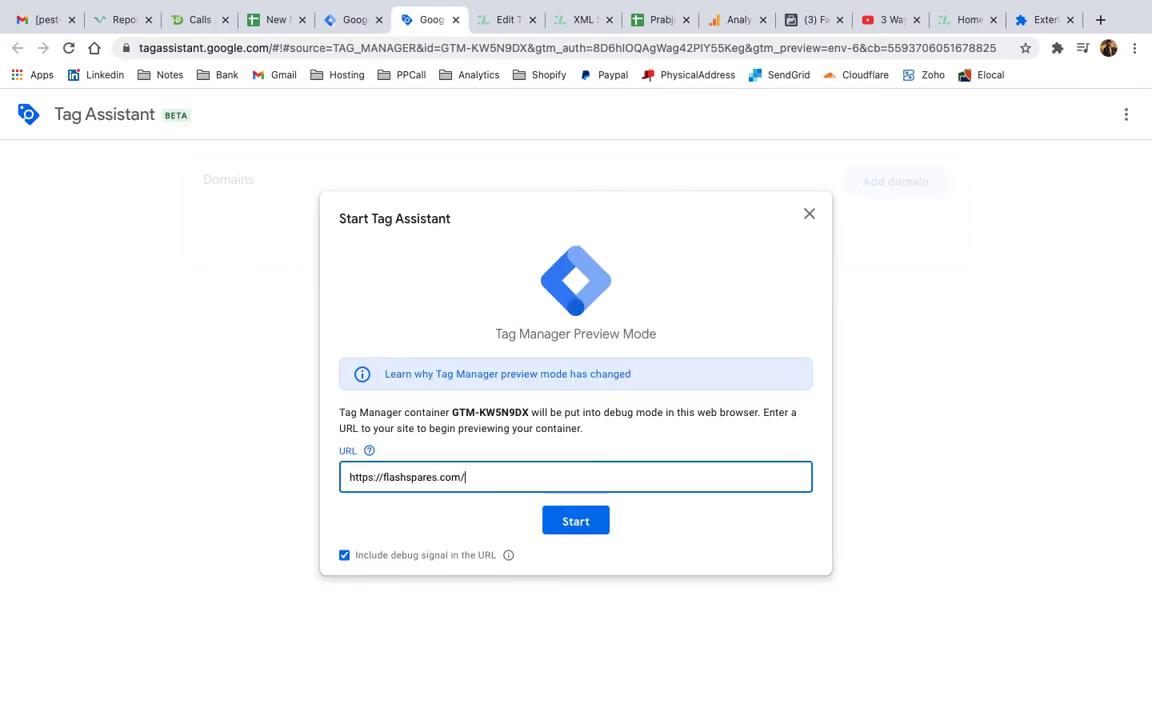
click(567, 522)
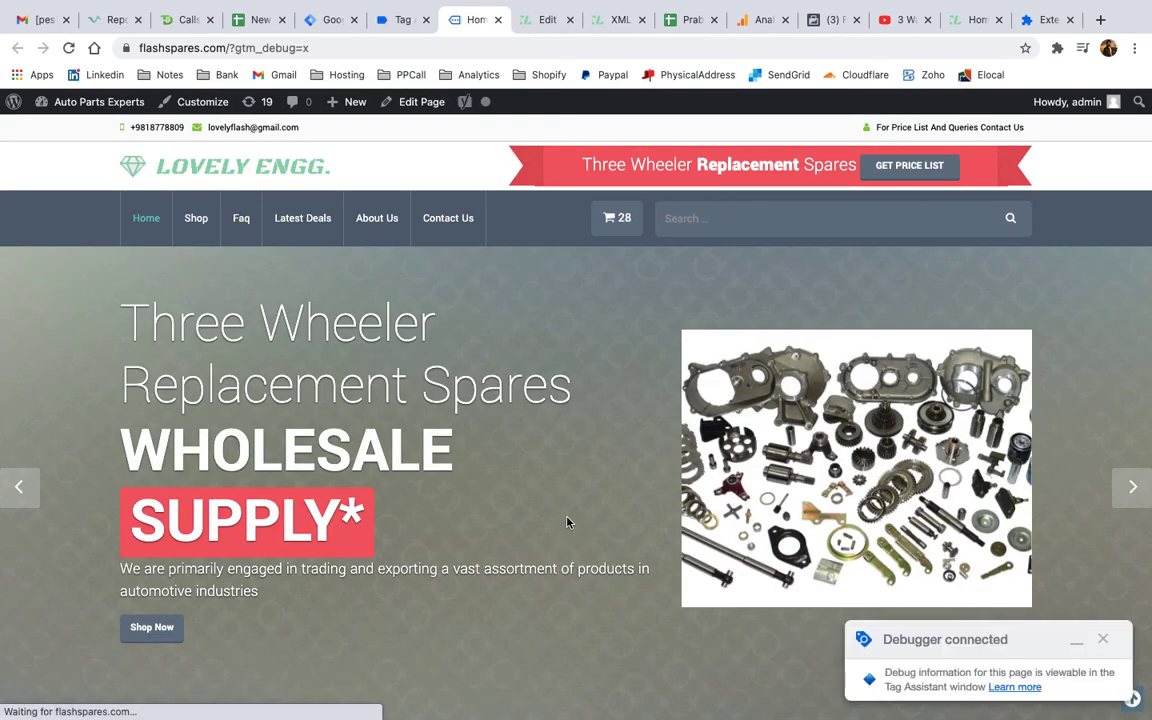
Look through the debugged homepage and check the fired tags for the container in the Tag Assistant summary.
scroll(548, 517, down, 8)
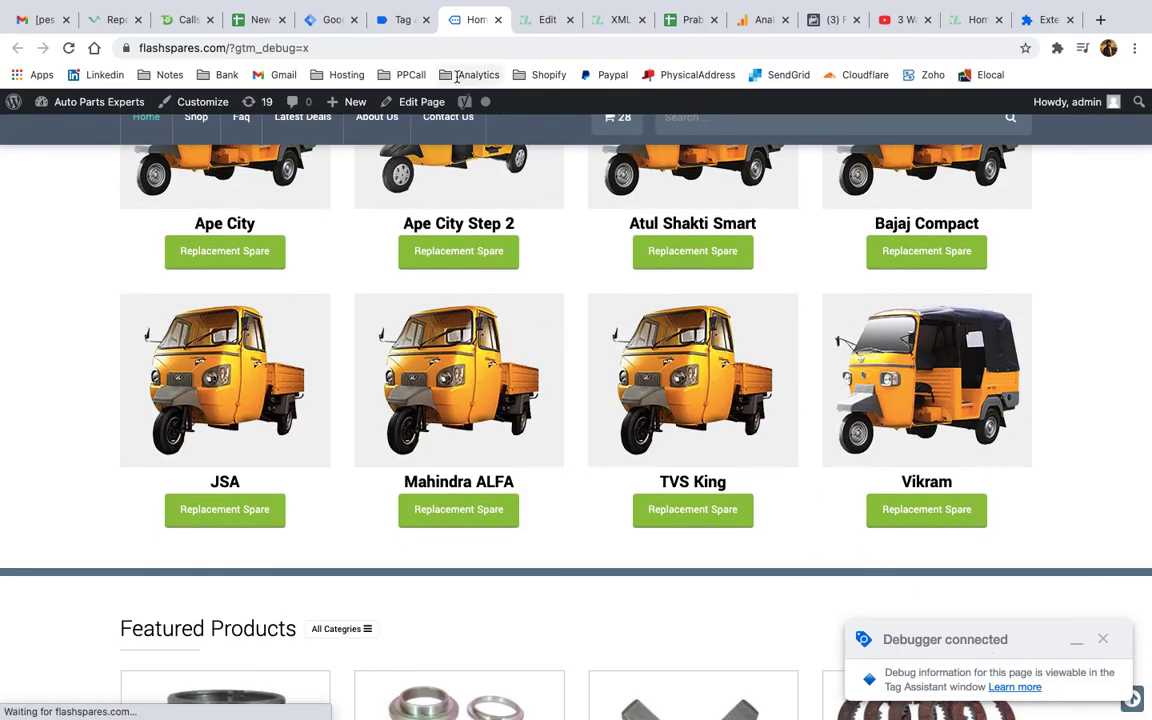
click(397, 20)
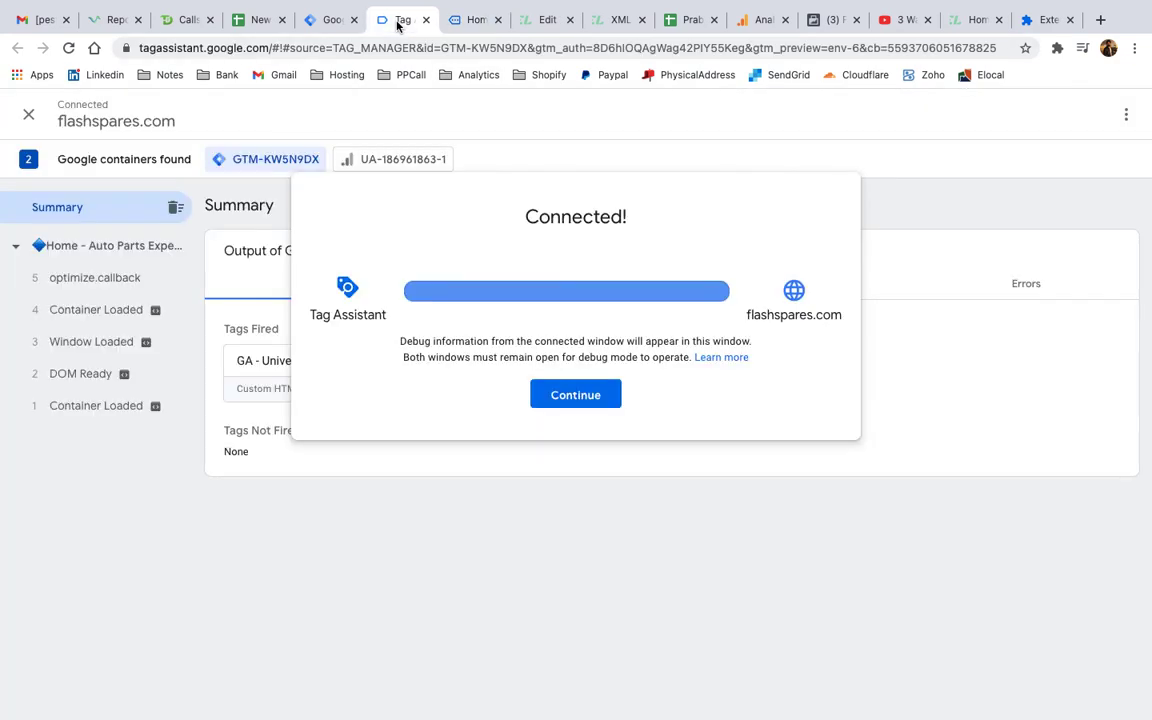
click(595, 396)
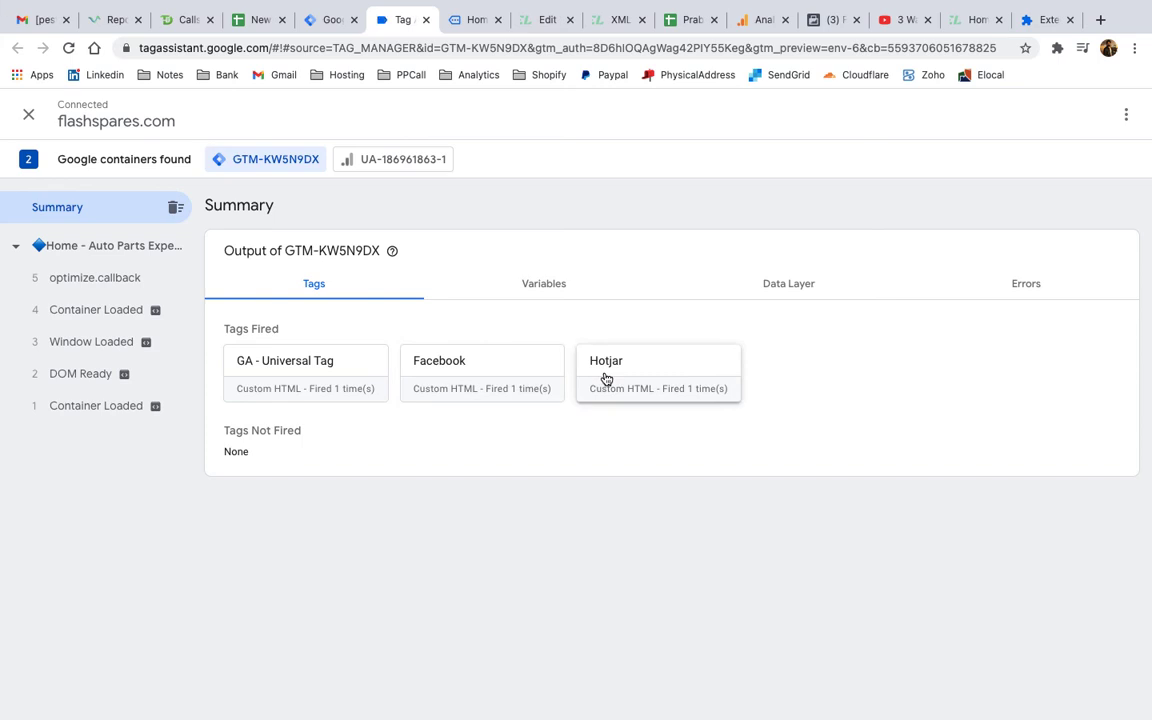
Switch to Google Analytics and examine the Realtime Overview report for the Flashspares property.
click(754, 22)
mouse_move(21, 388)
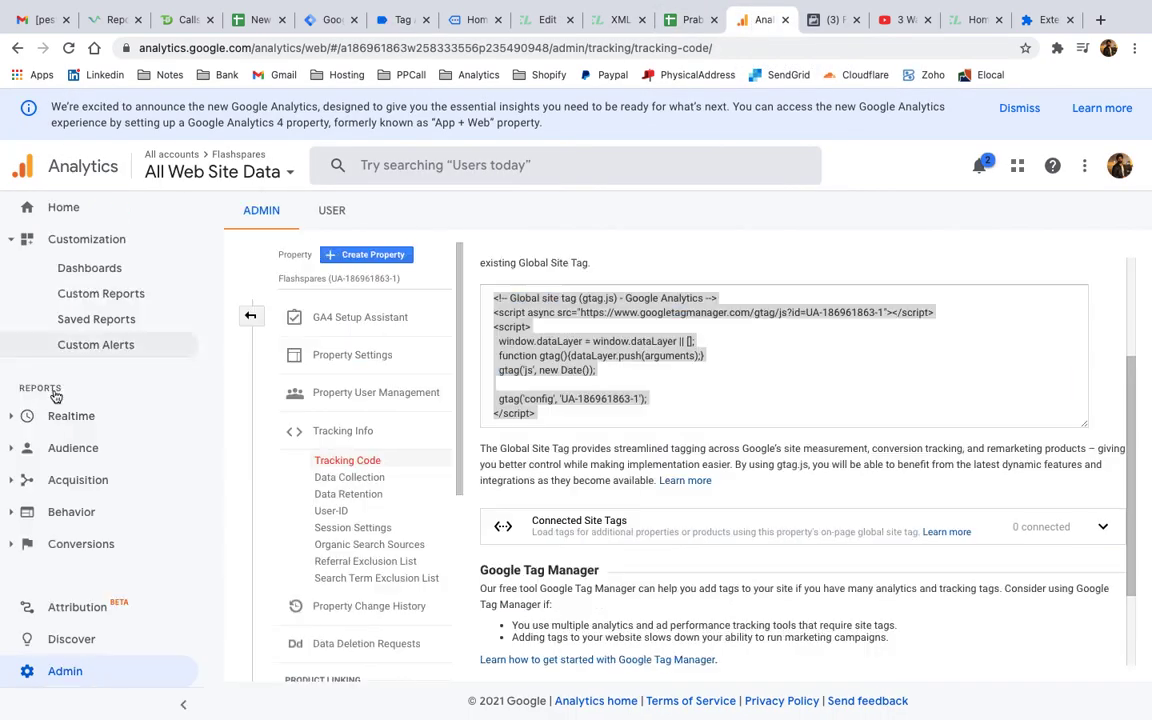
click(50, 416)
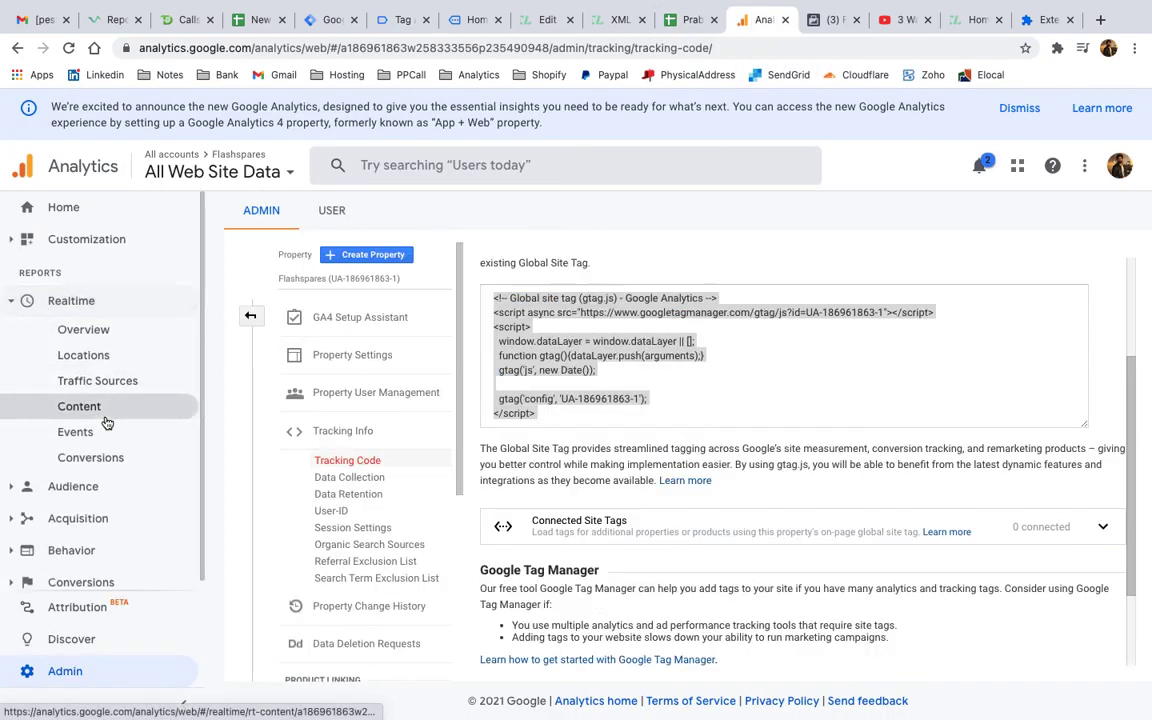
click(78, 329)
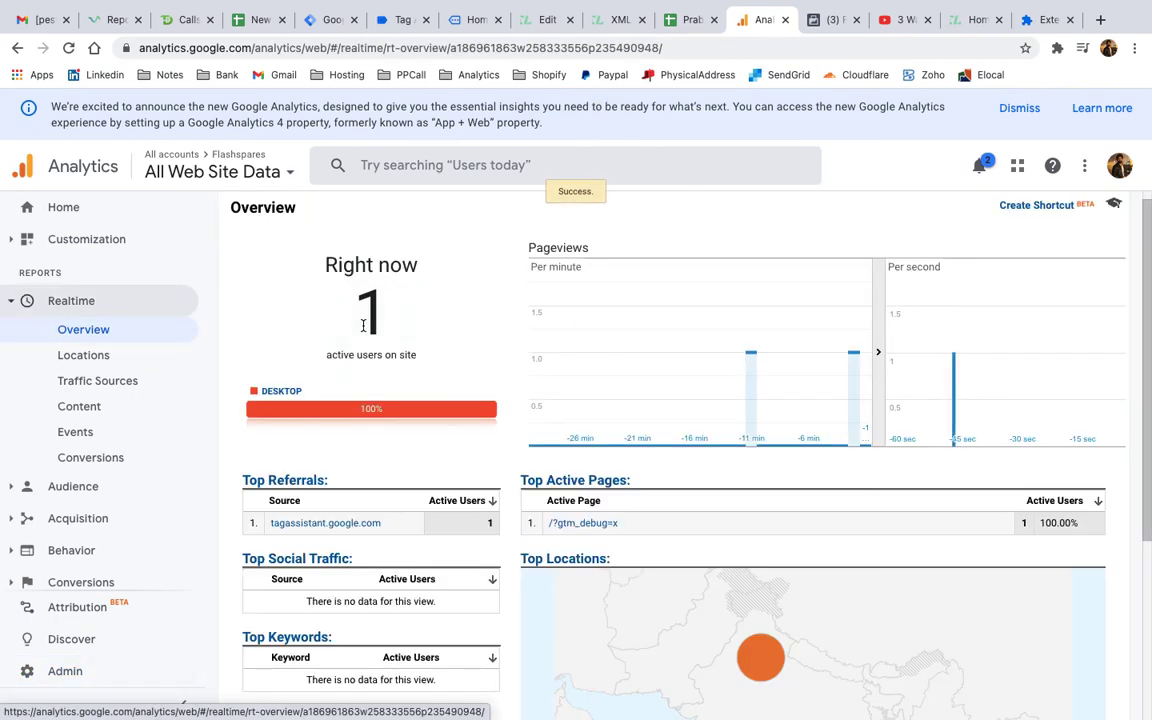
scroll(427, 375, down, 2)
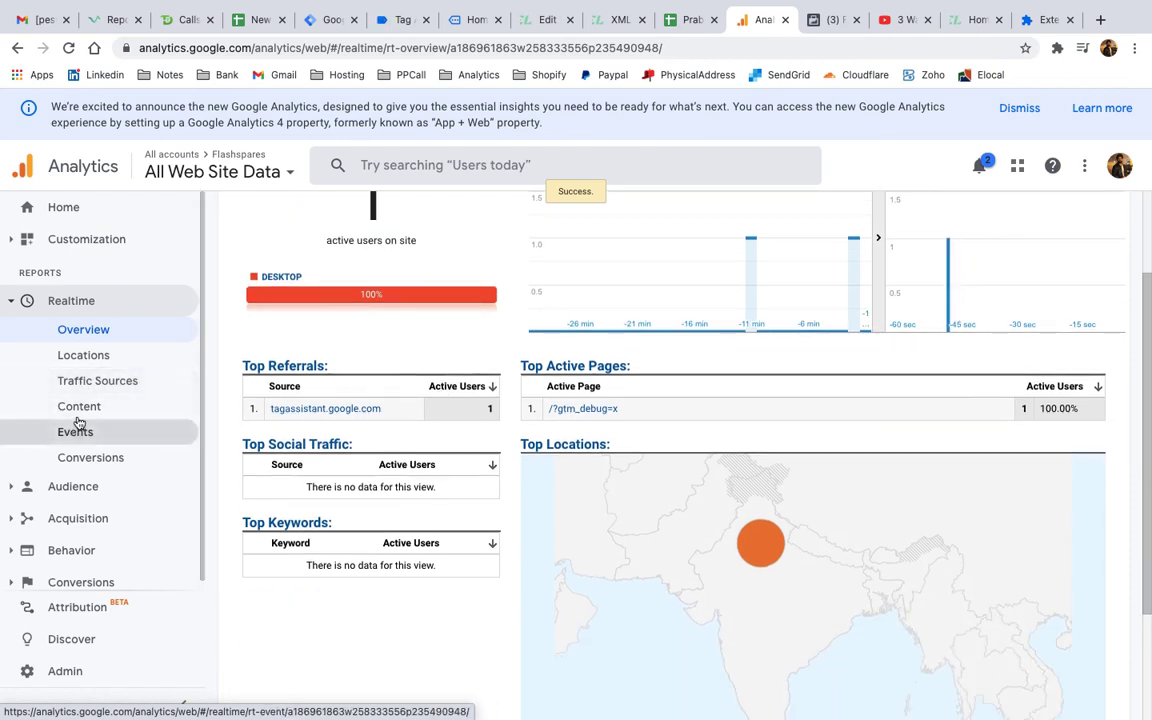
Check the Realtime Locations report for active users, with a brief look at the open flashspares.com homepage.
click(86, 357)
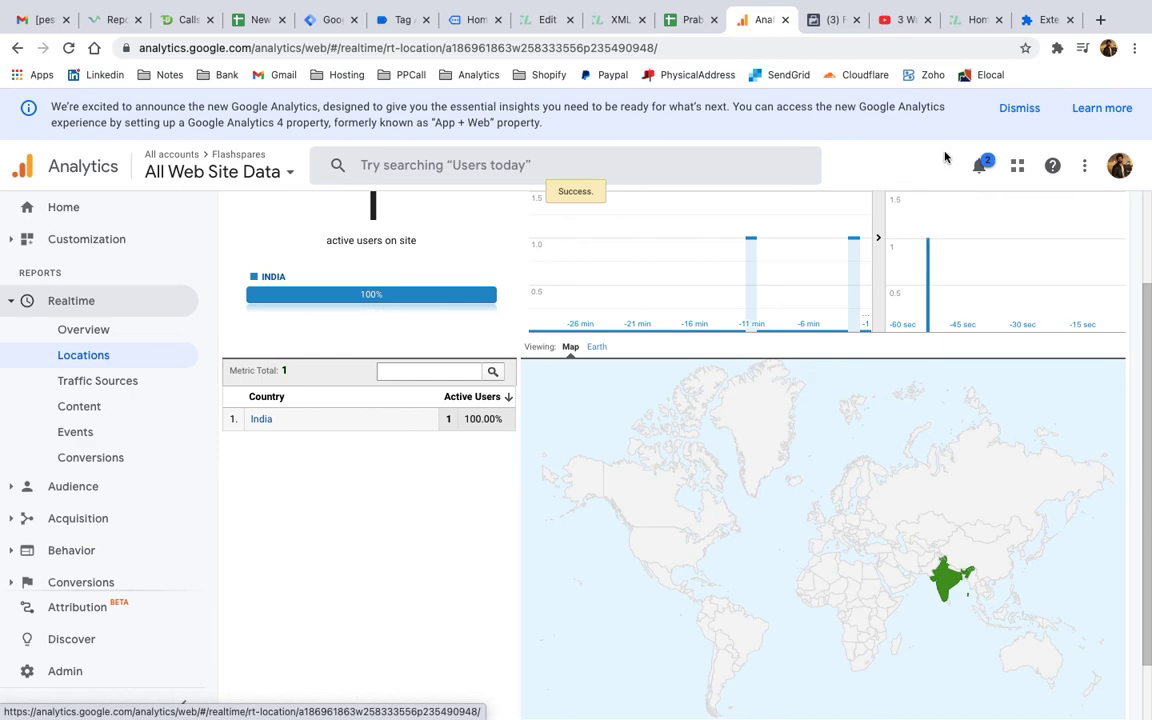
click(960, 22)
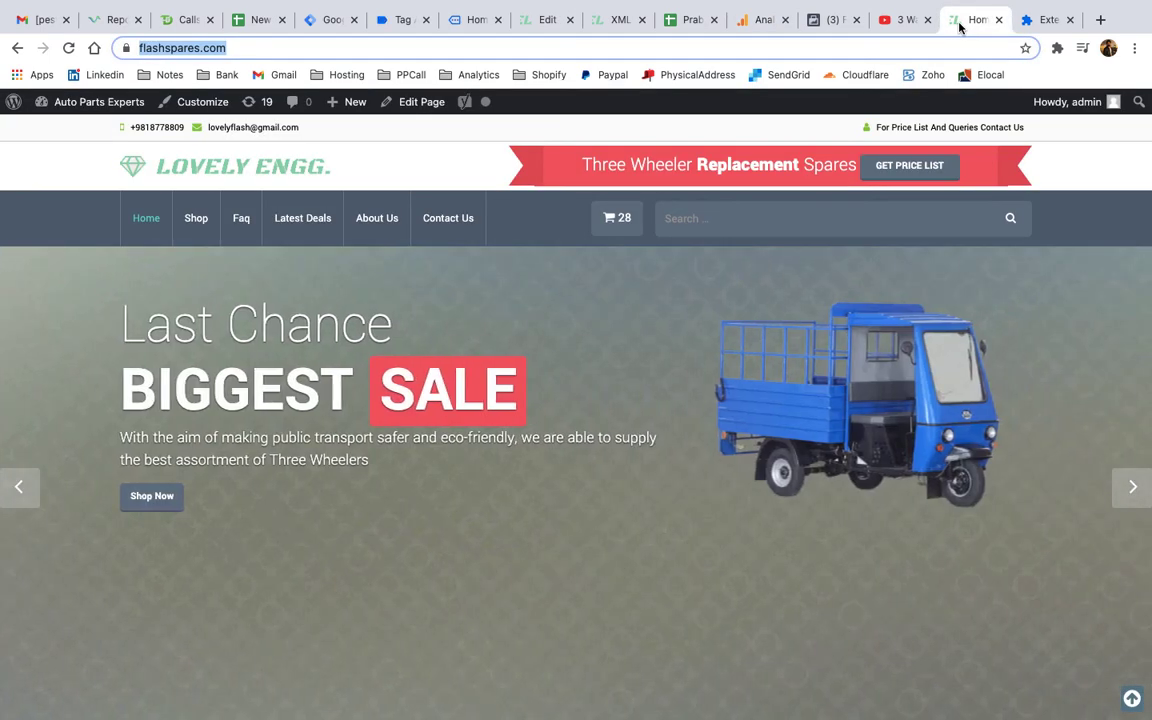
click(760, 22)
scroll(352, 483, up, 3)
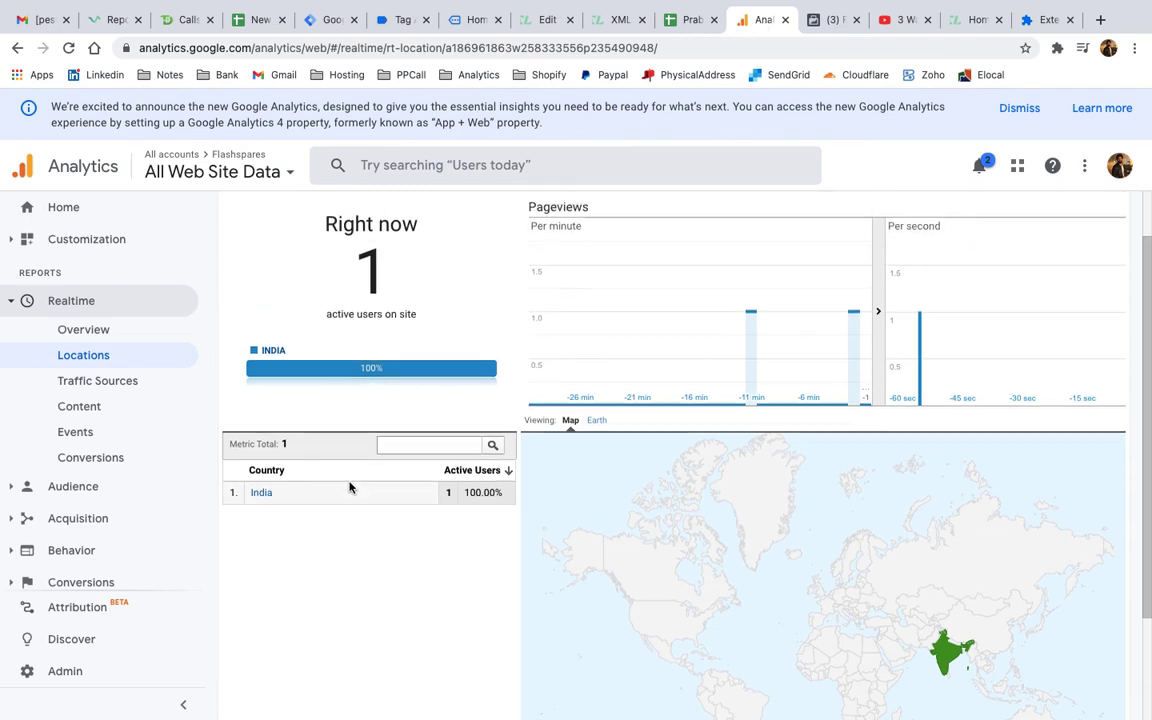